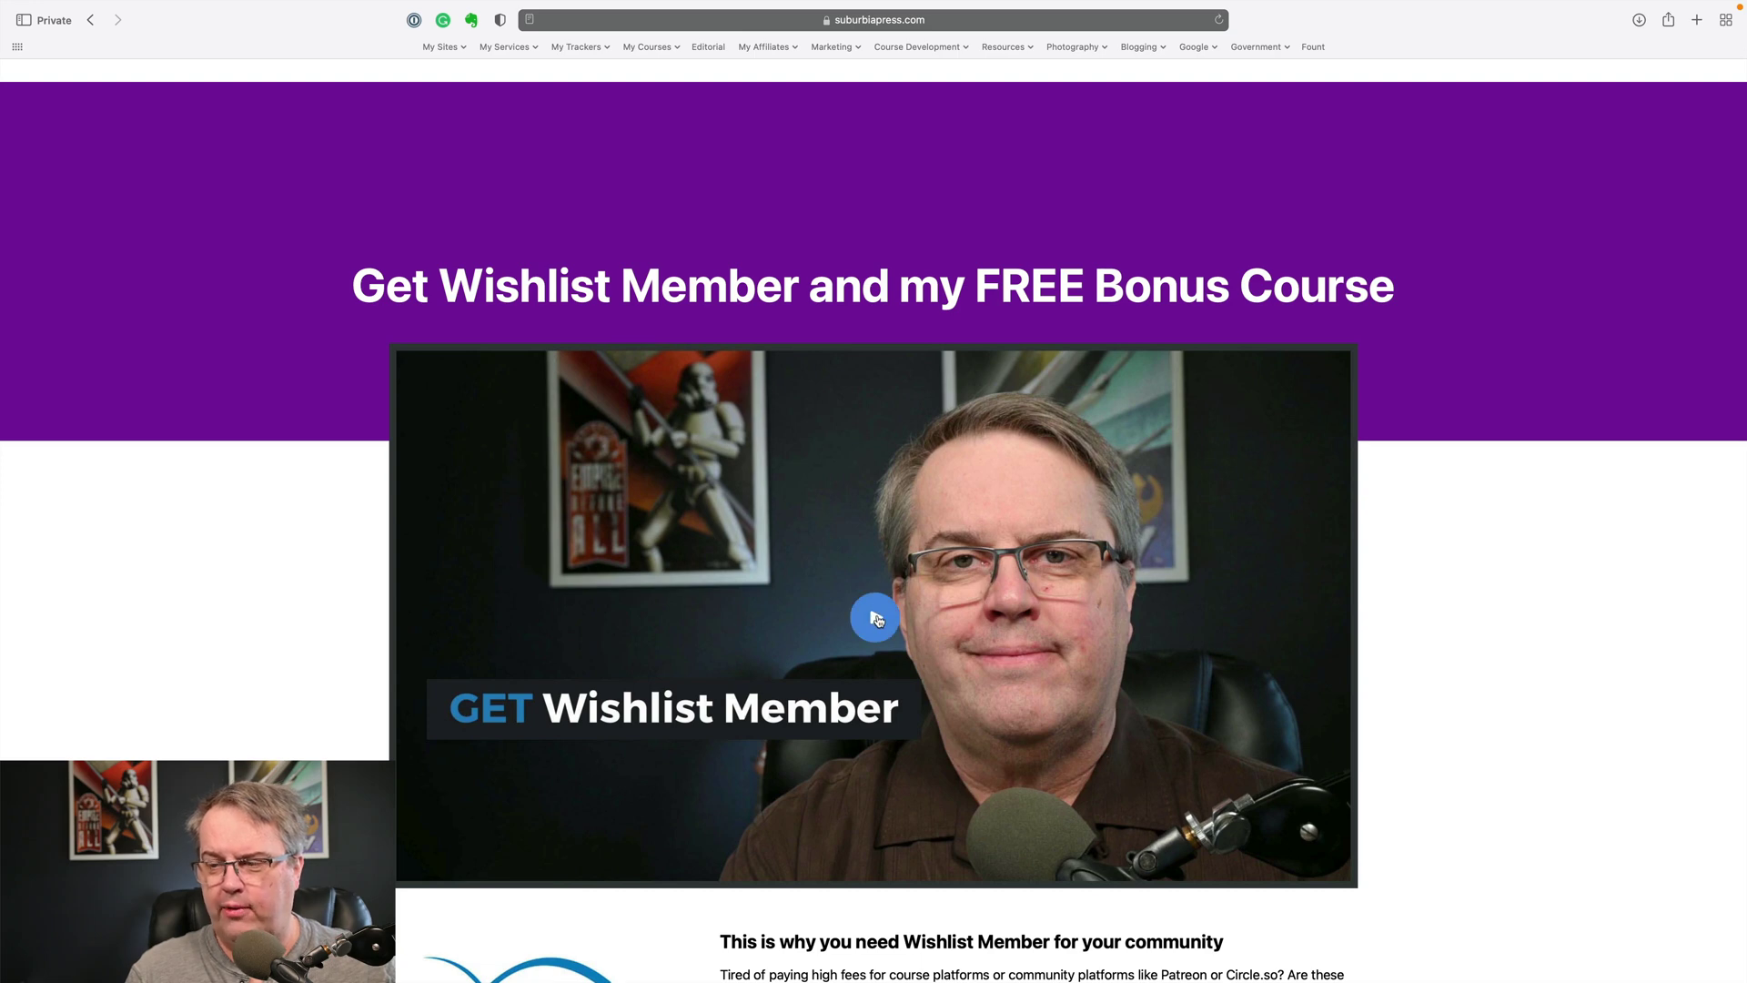
# Step: Play the bridge page's 16:45 video and pause it at 00:01
pyautogui.click(875, 618)
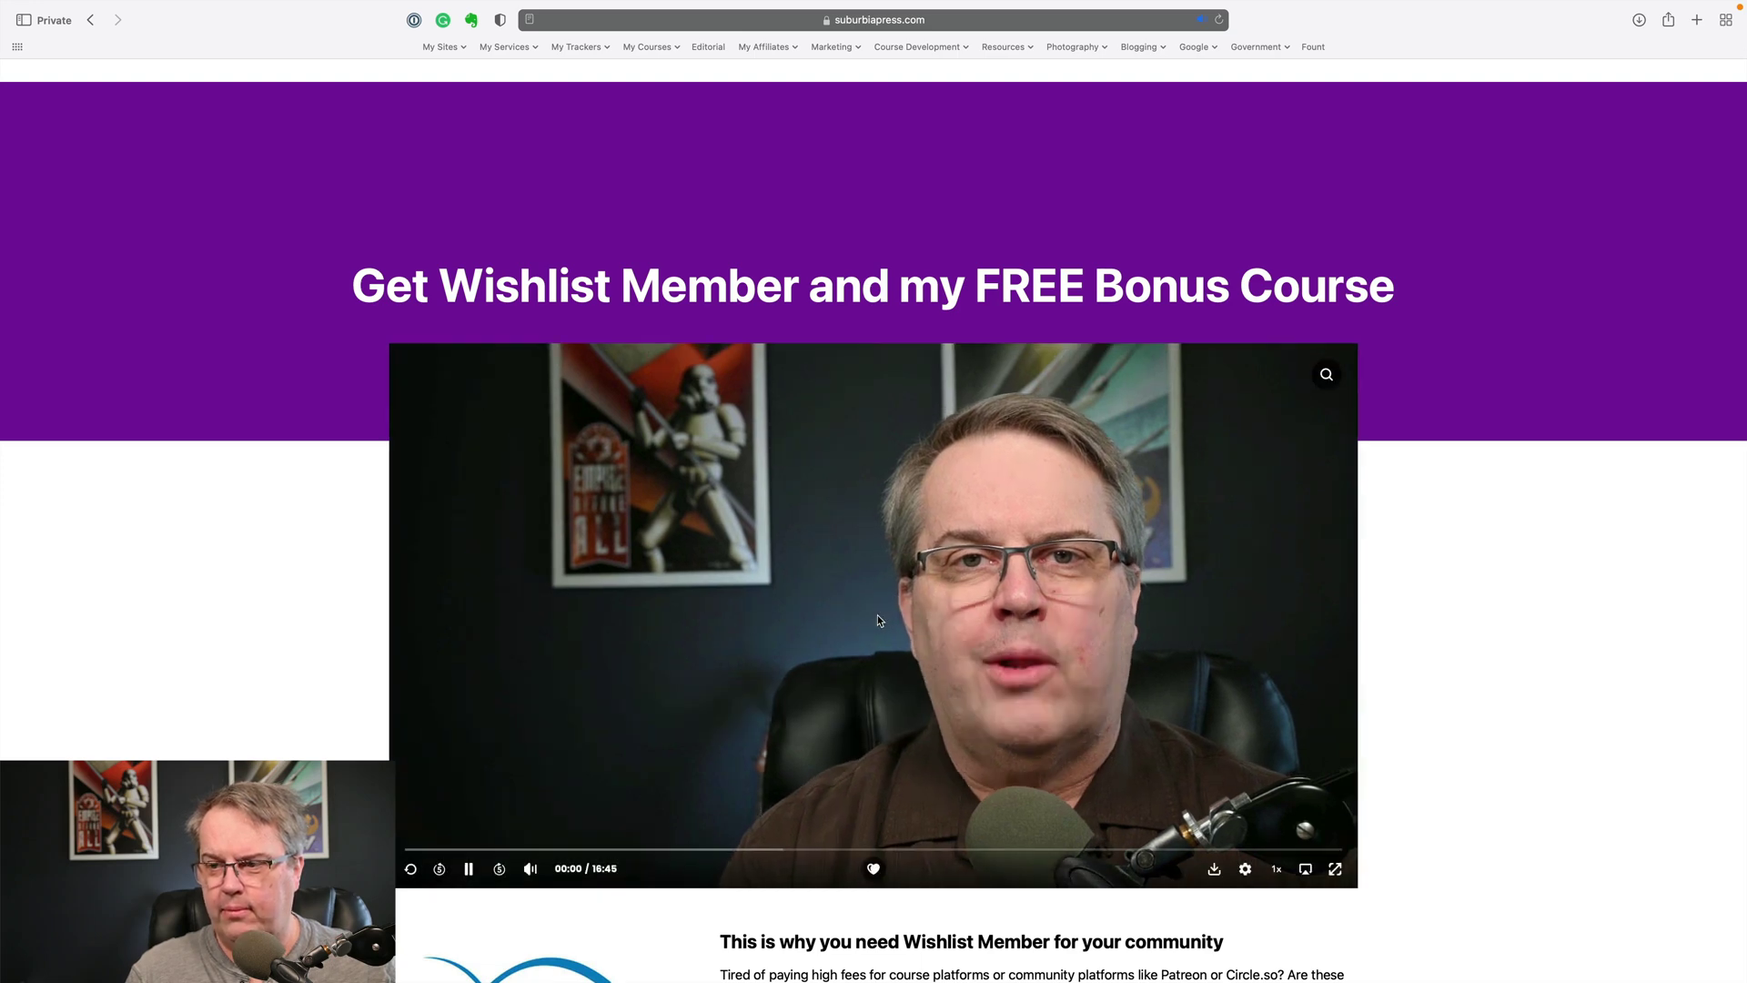
pyautogui.click(878, 620)
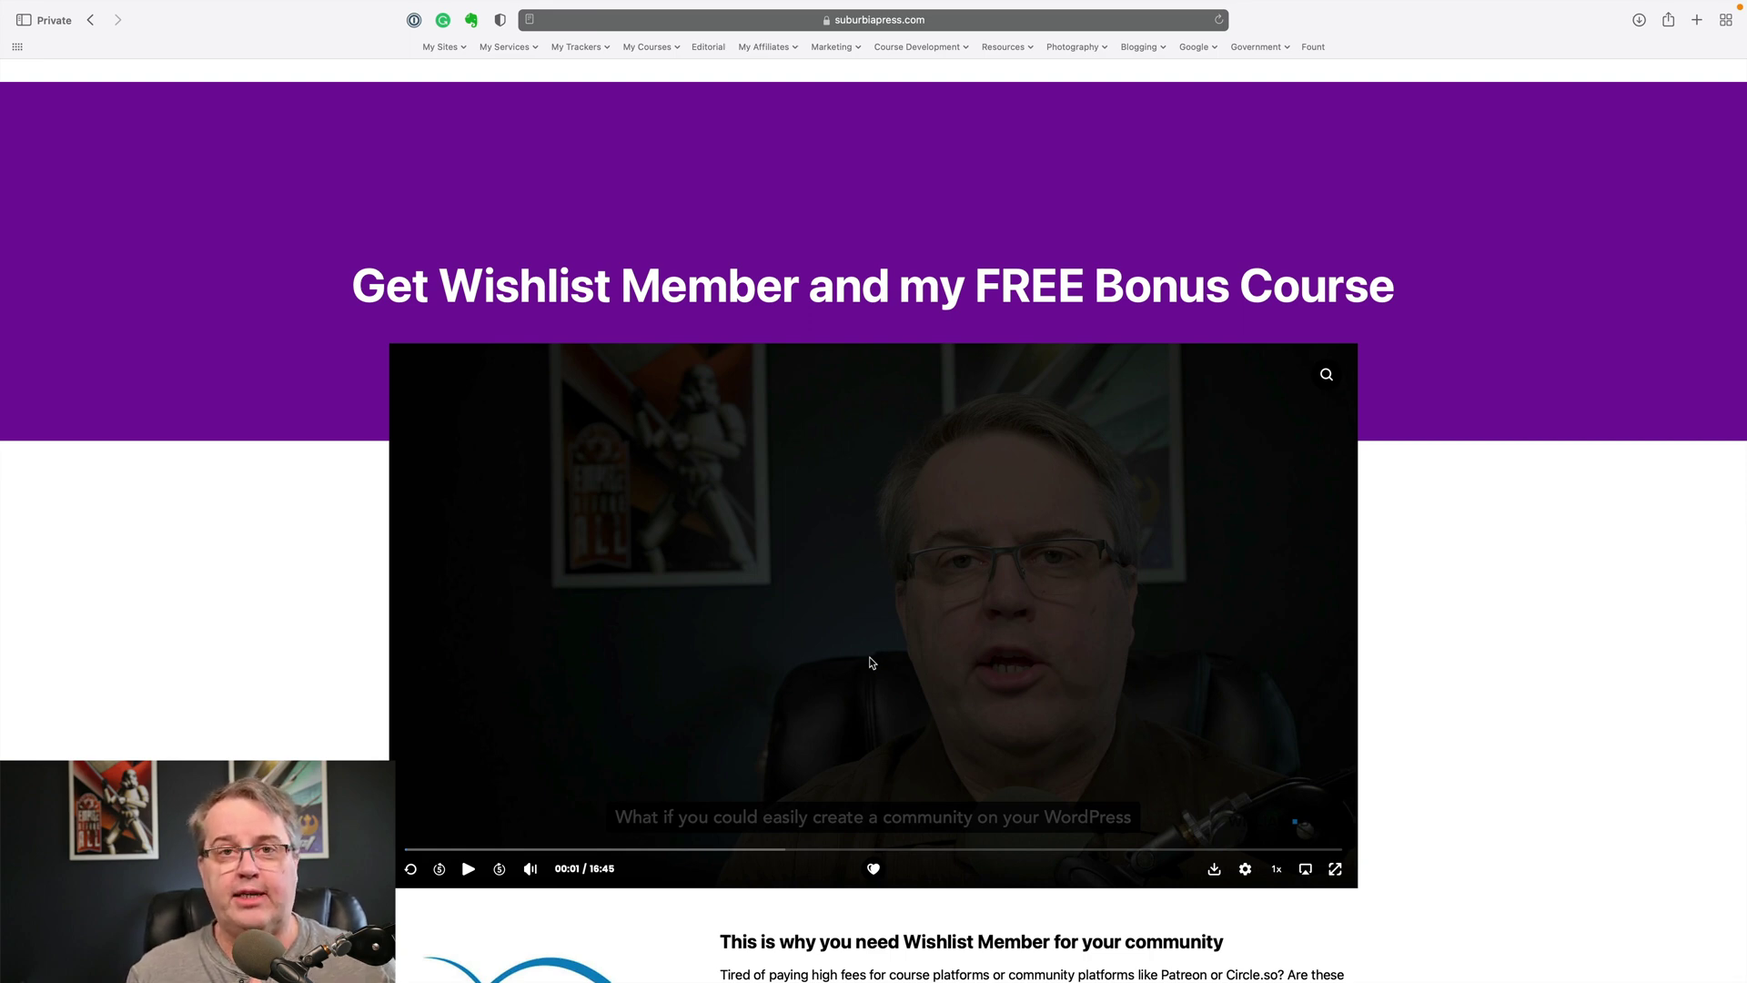
# Step: Scroll down the bridge page past the info boxes and opt-in form to the skip button
pyautogui.scroll(-5, 1228, 628)
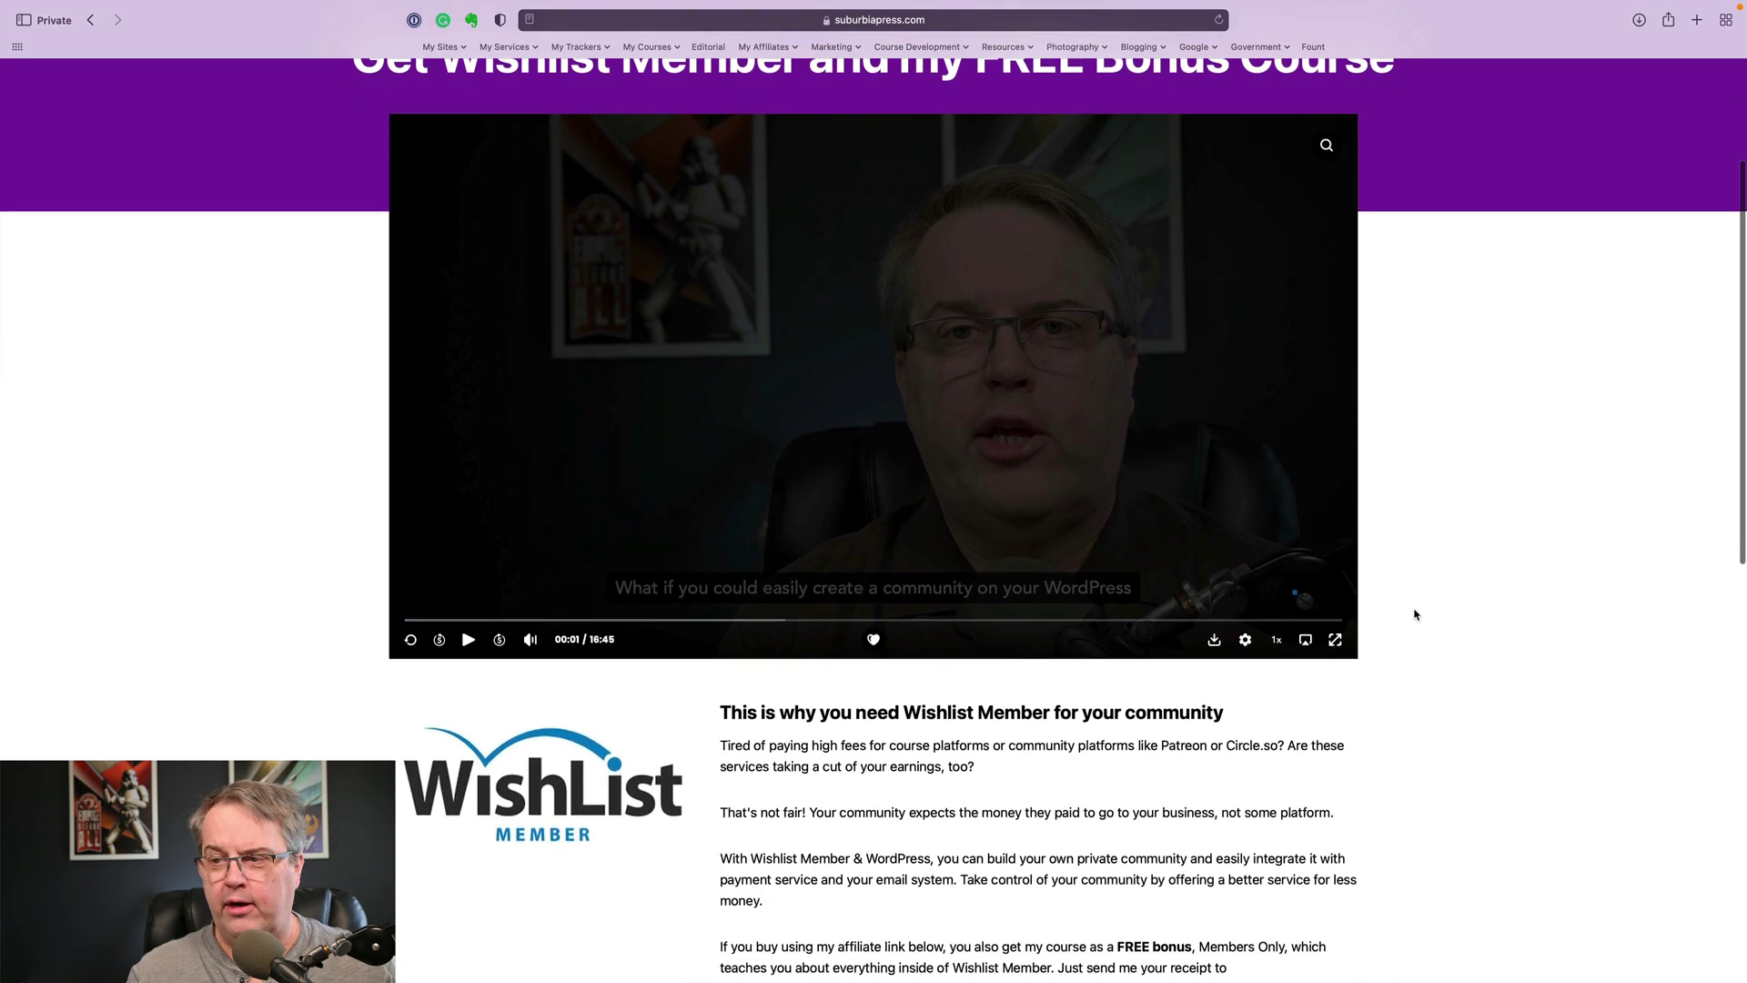
pyautogui.scroll(-6, 1415, 615)
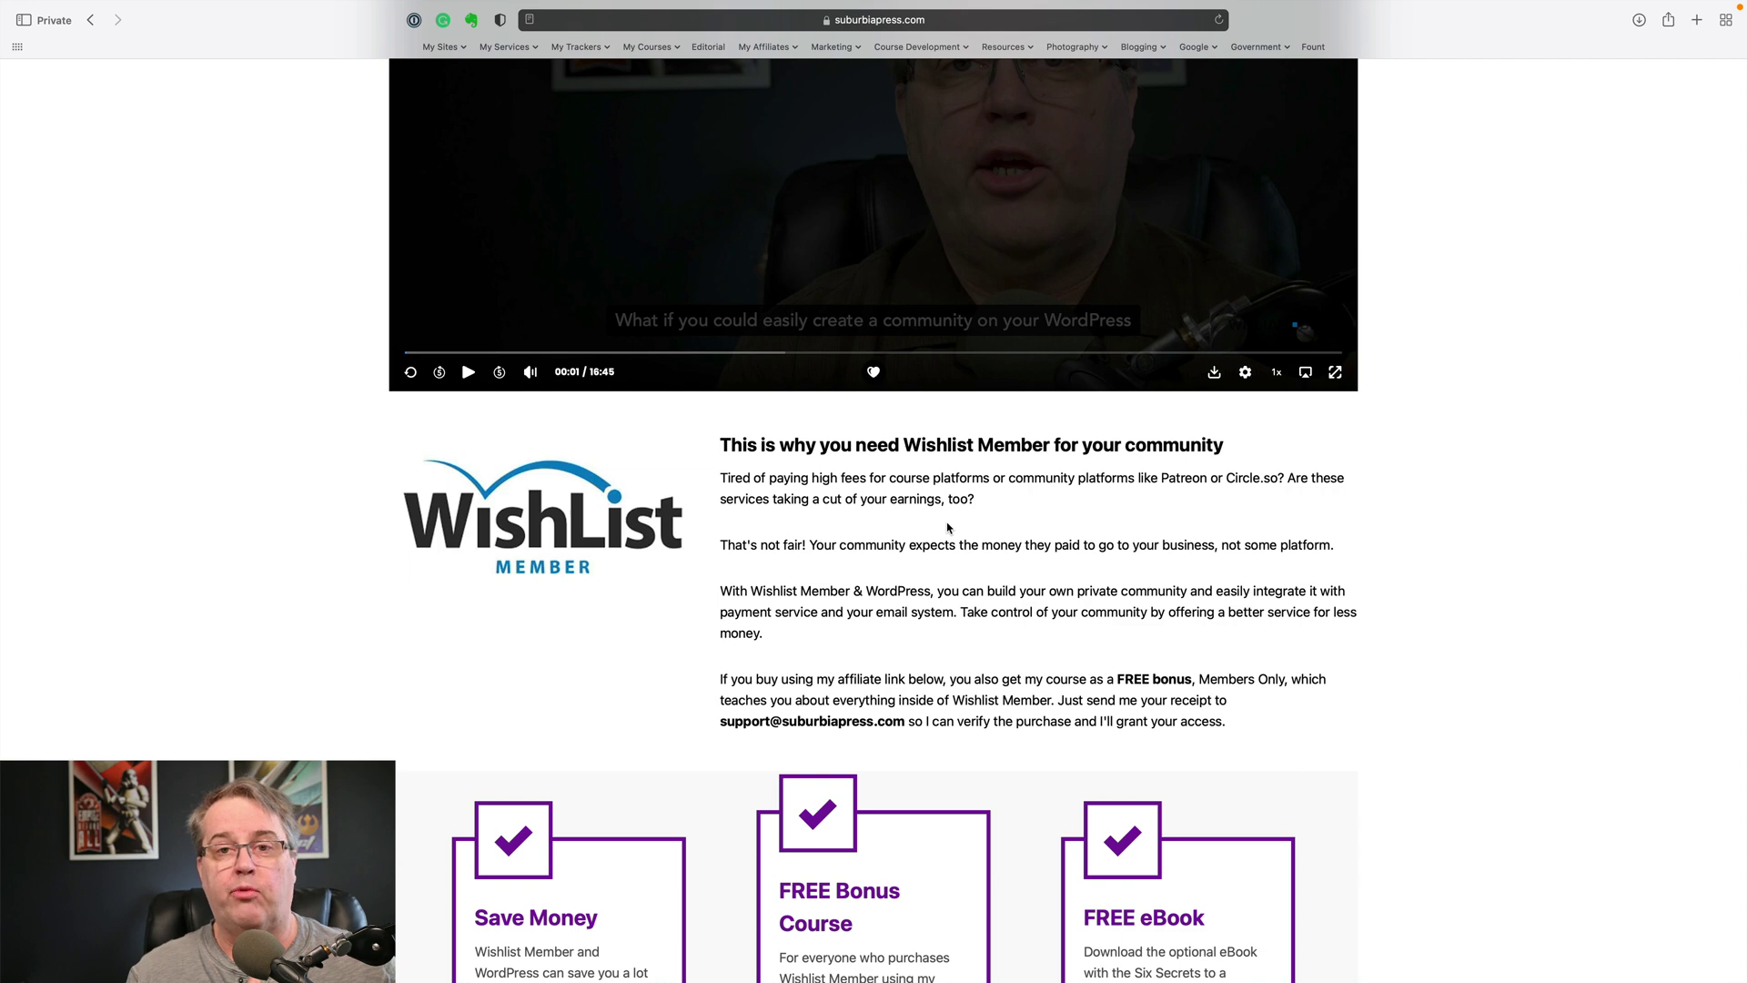
pyautogui.scroll(-5, 947, 528)
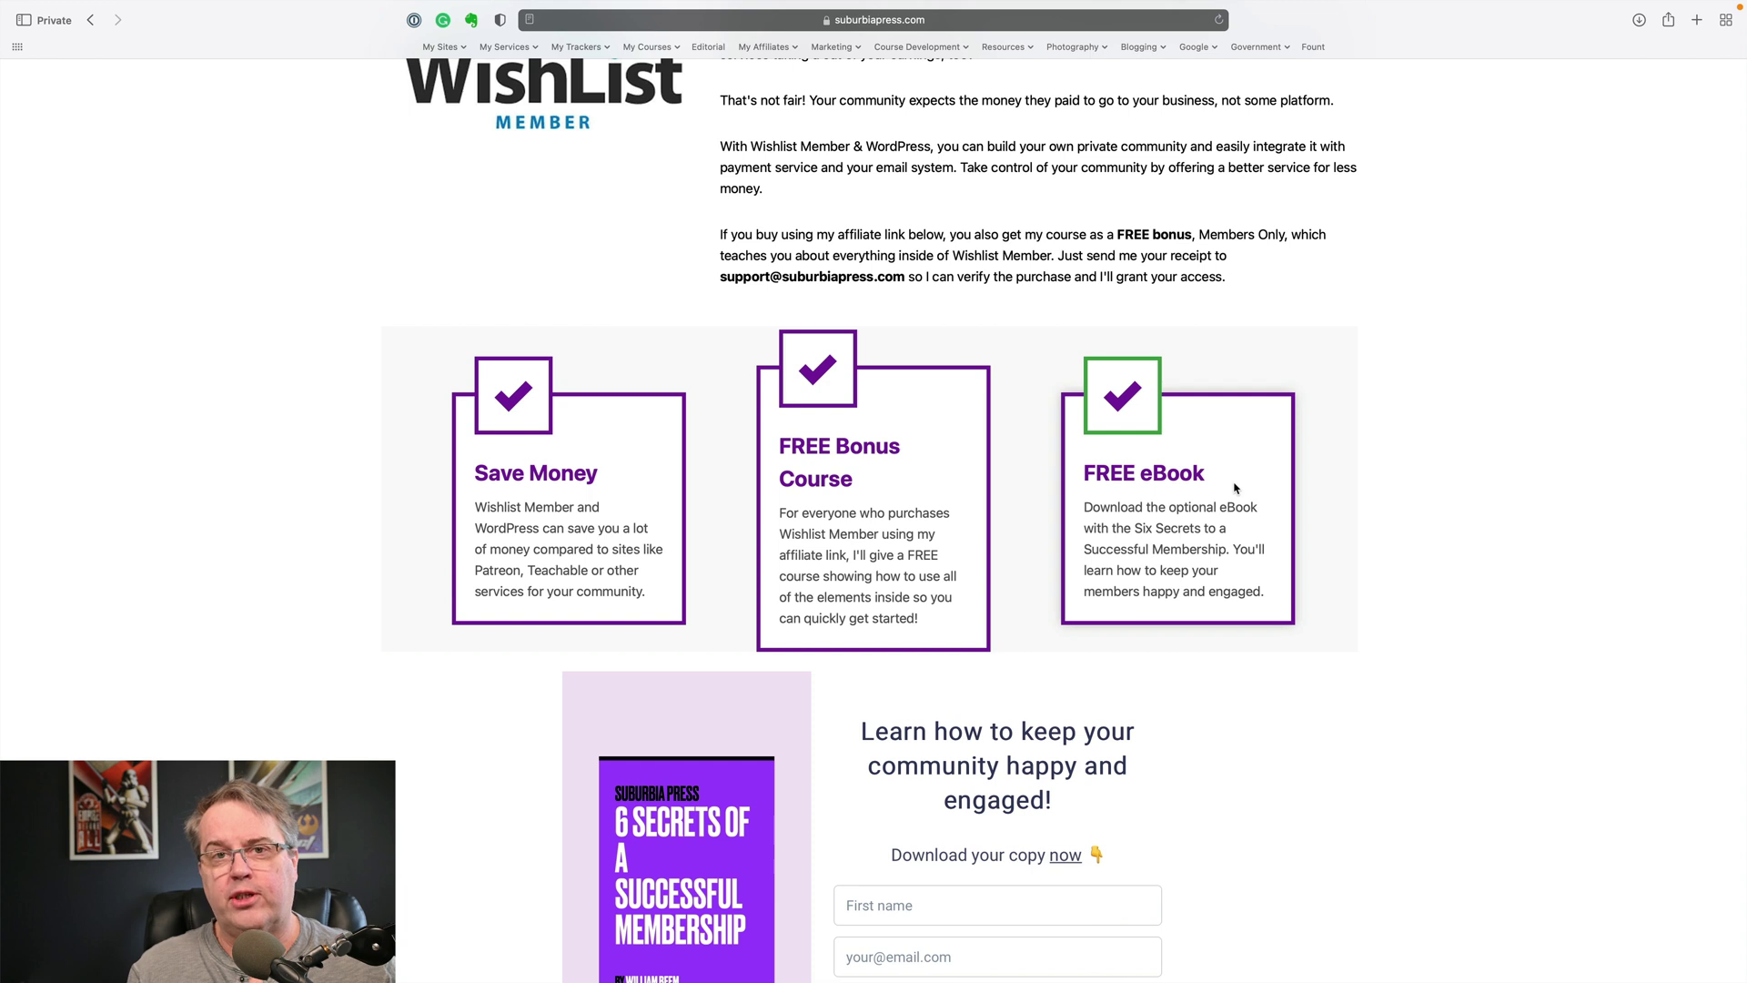
pyautogui.scroll(-5, 1235, 489)
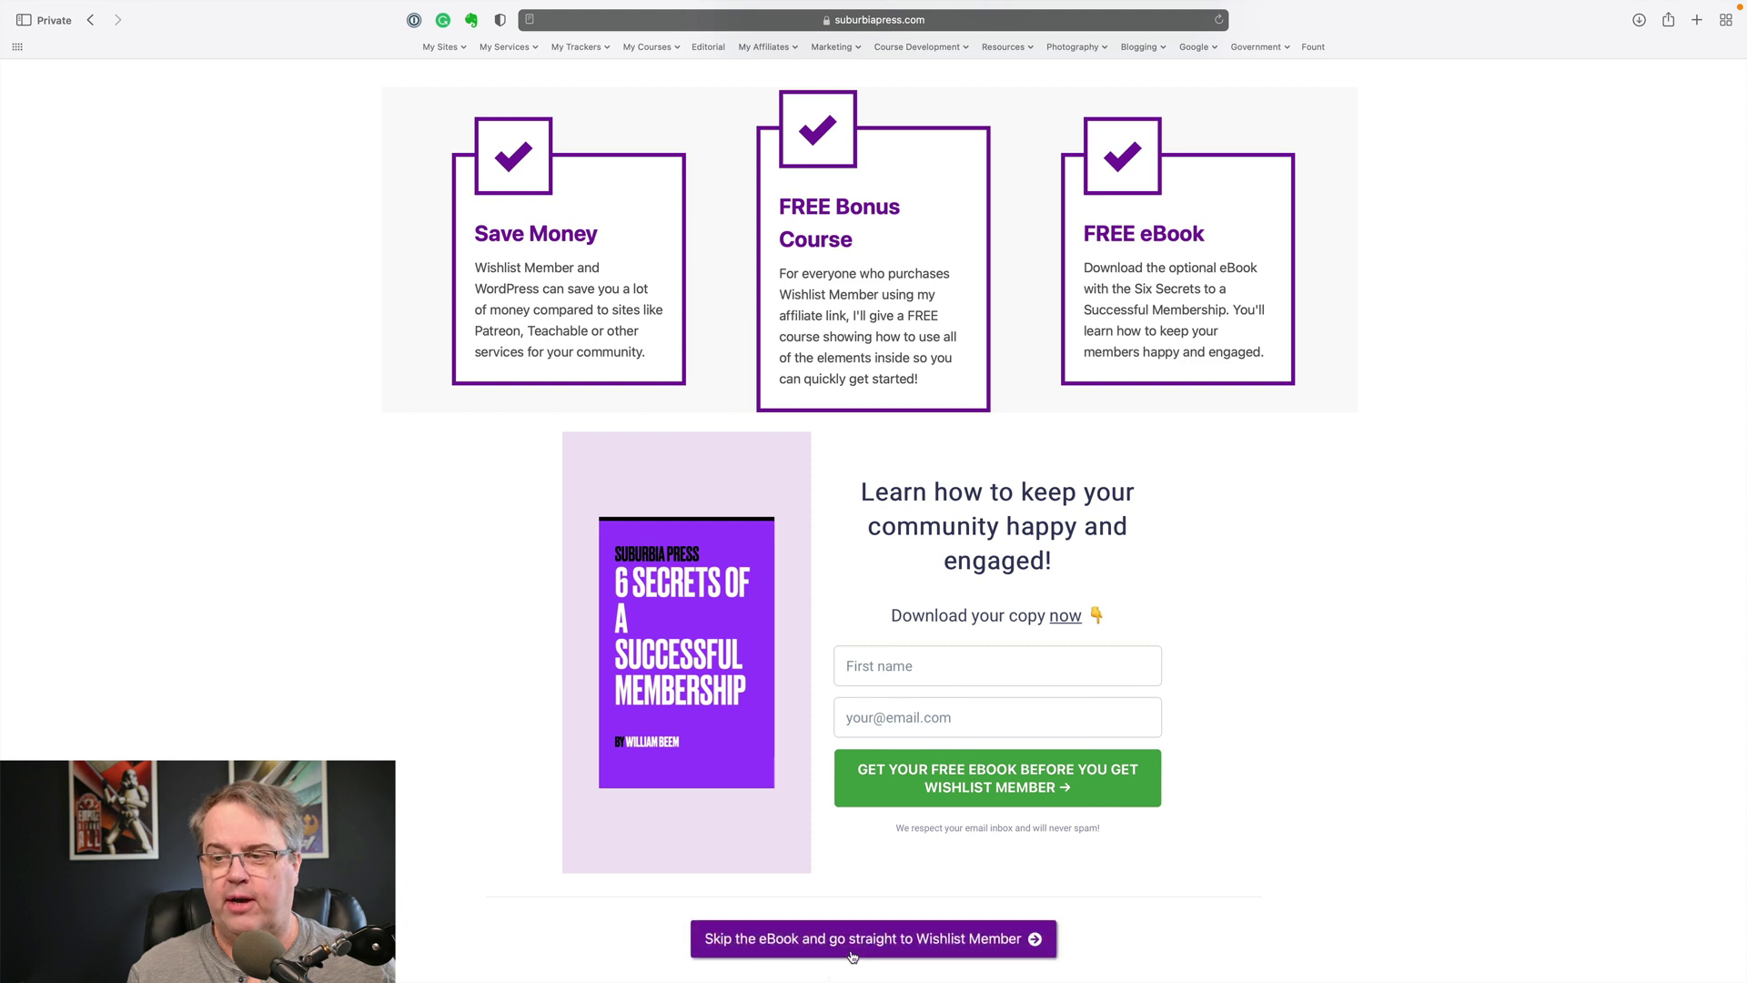
pyautogui.scroll(1, 1056, 744)
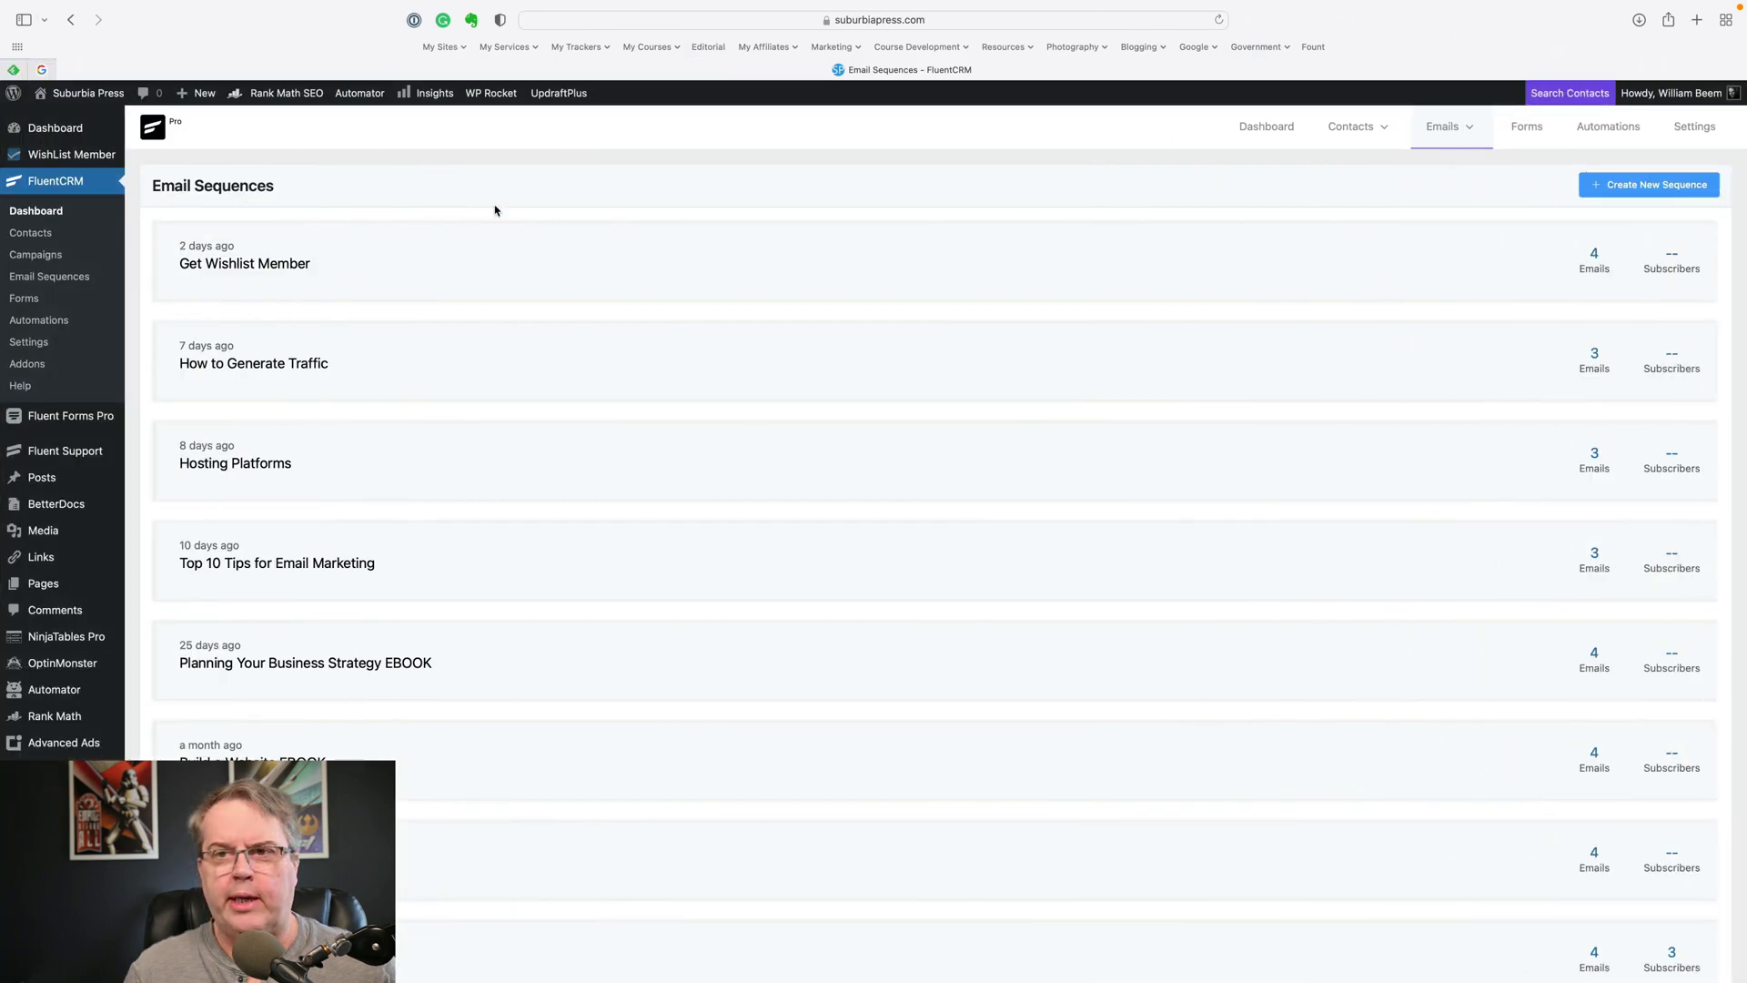
# Step: Open the 'Get Wishlist Member' sequence to view its four emails scheduled 1 to 4 days apart
pyautogui.moveTo(218, 259)
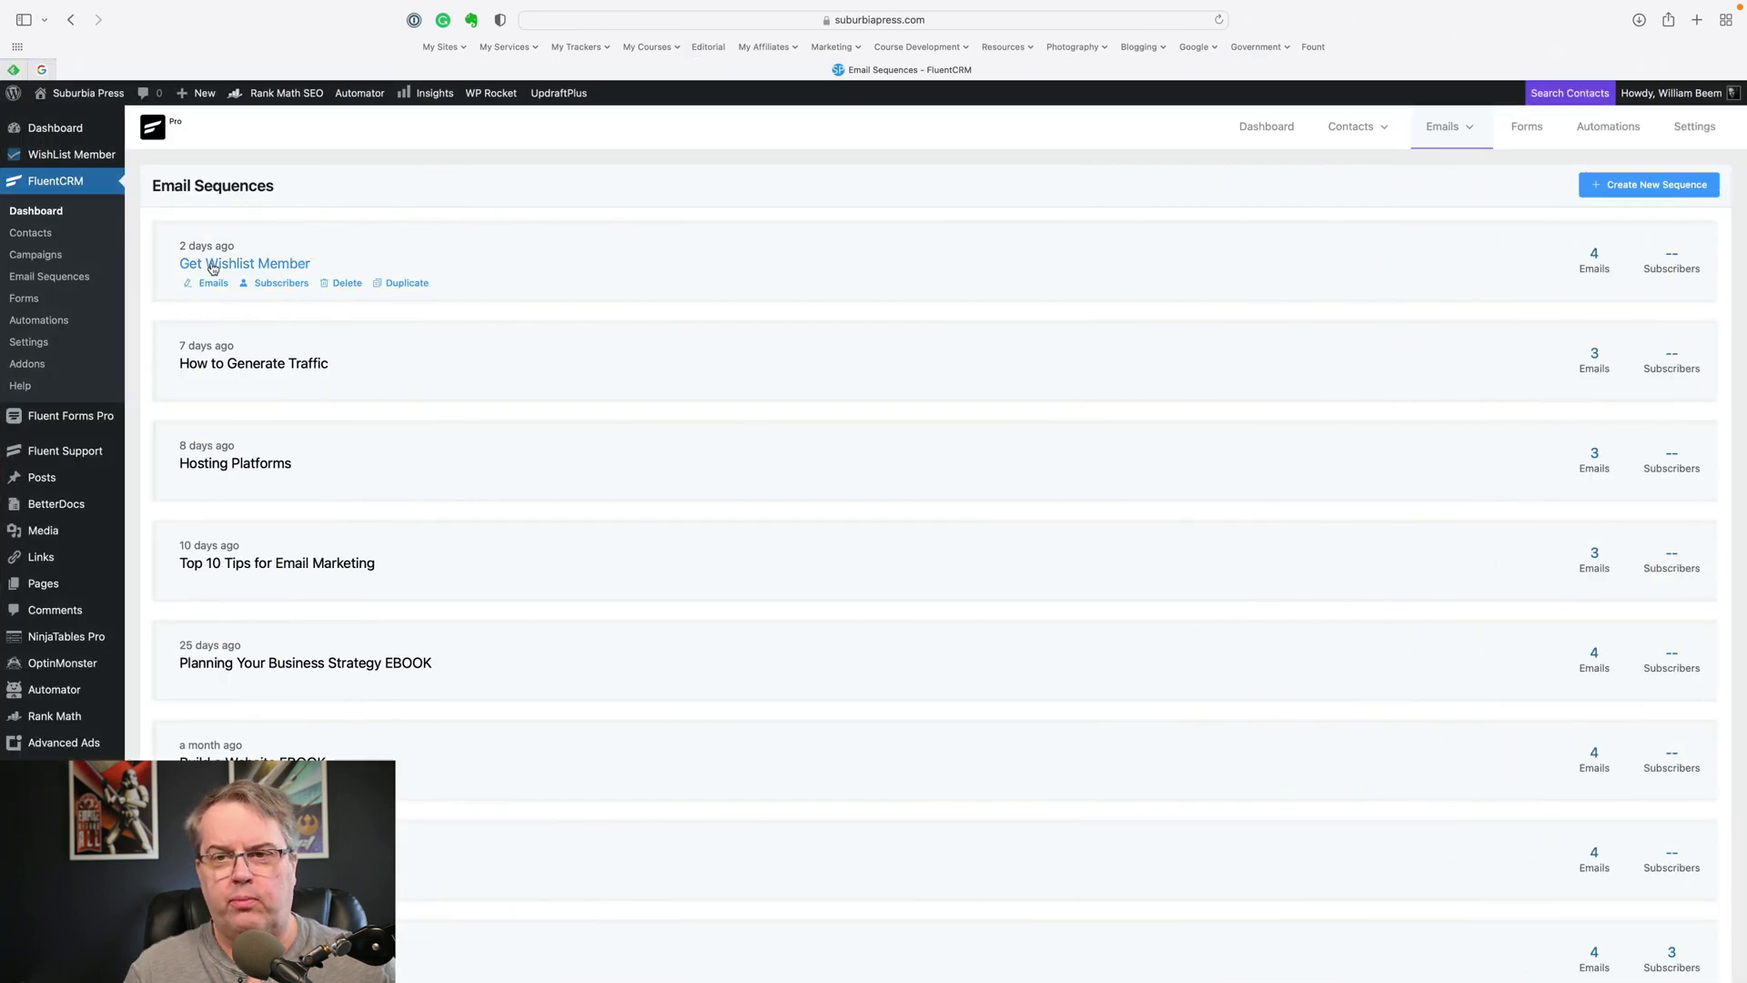
pyautogui.click(212, 264)
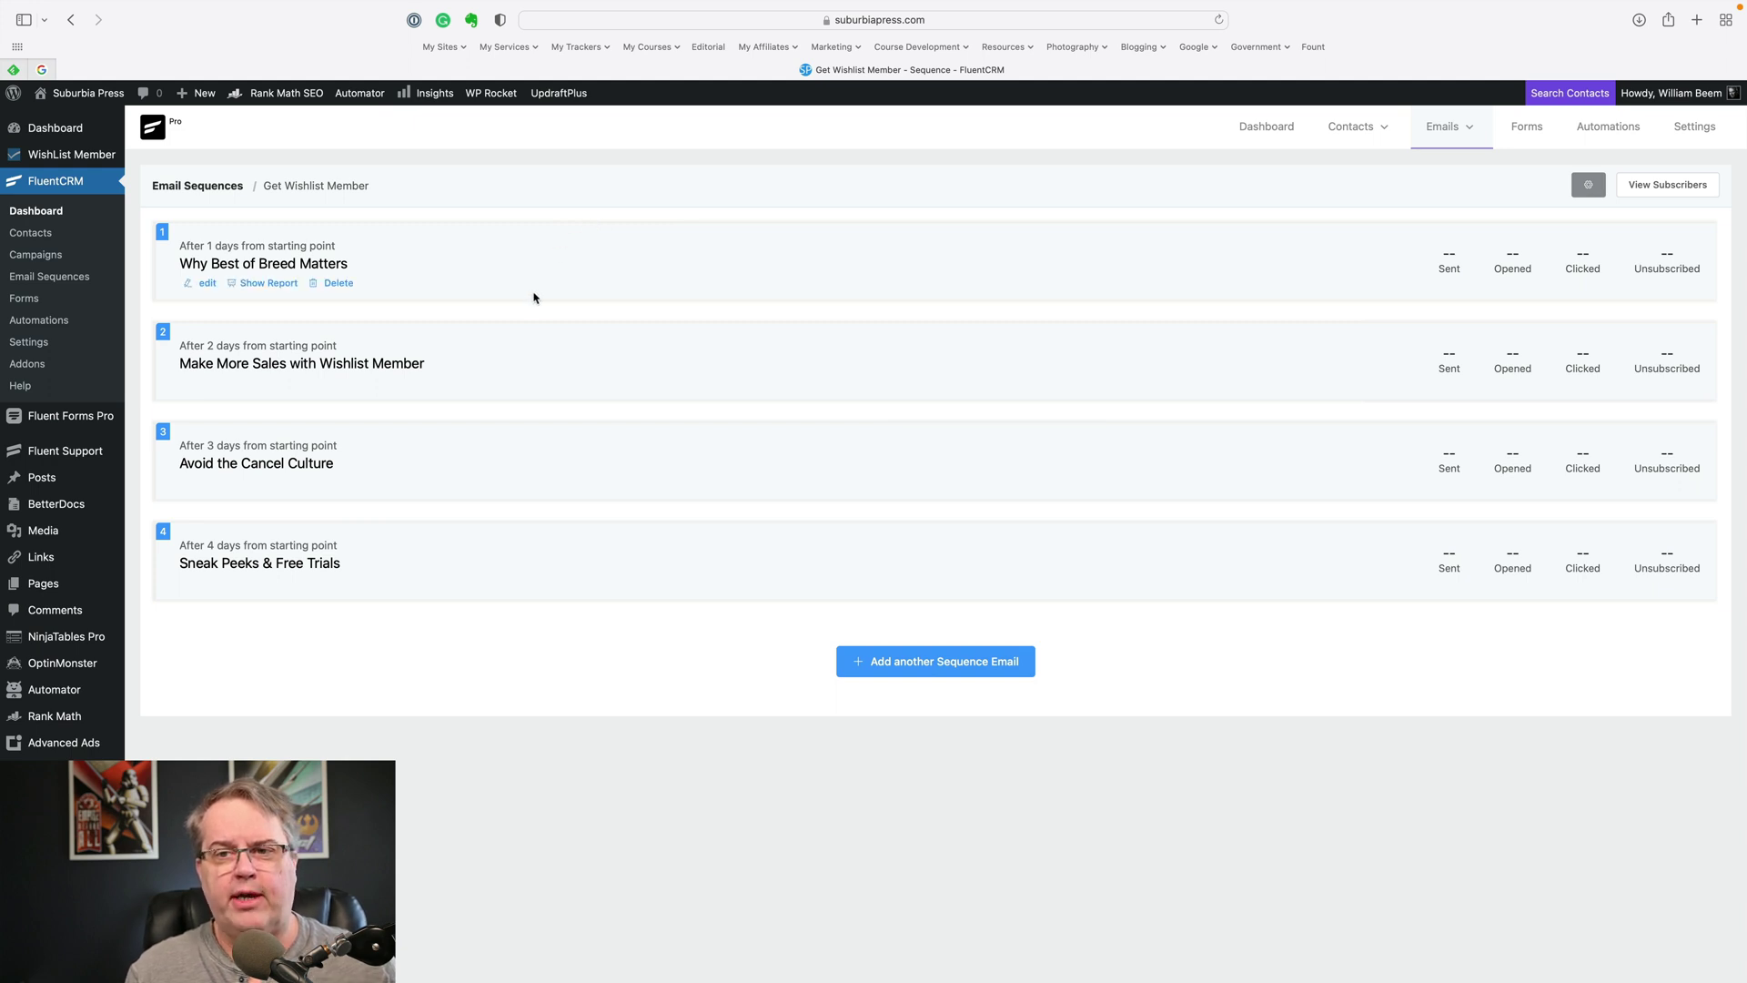
pyautogui.moveTo(430, 258)
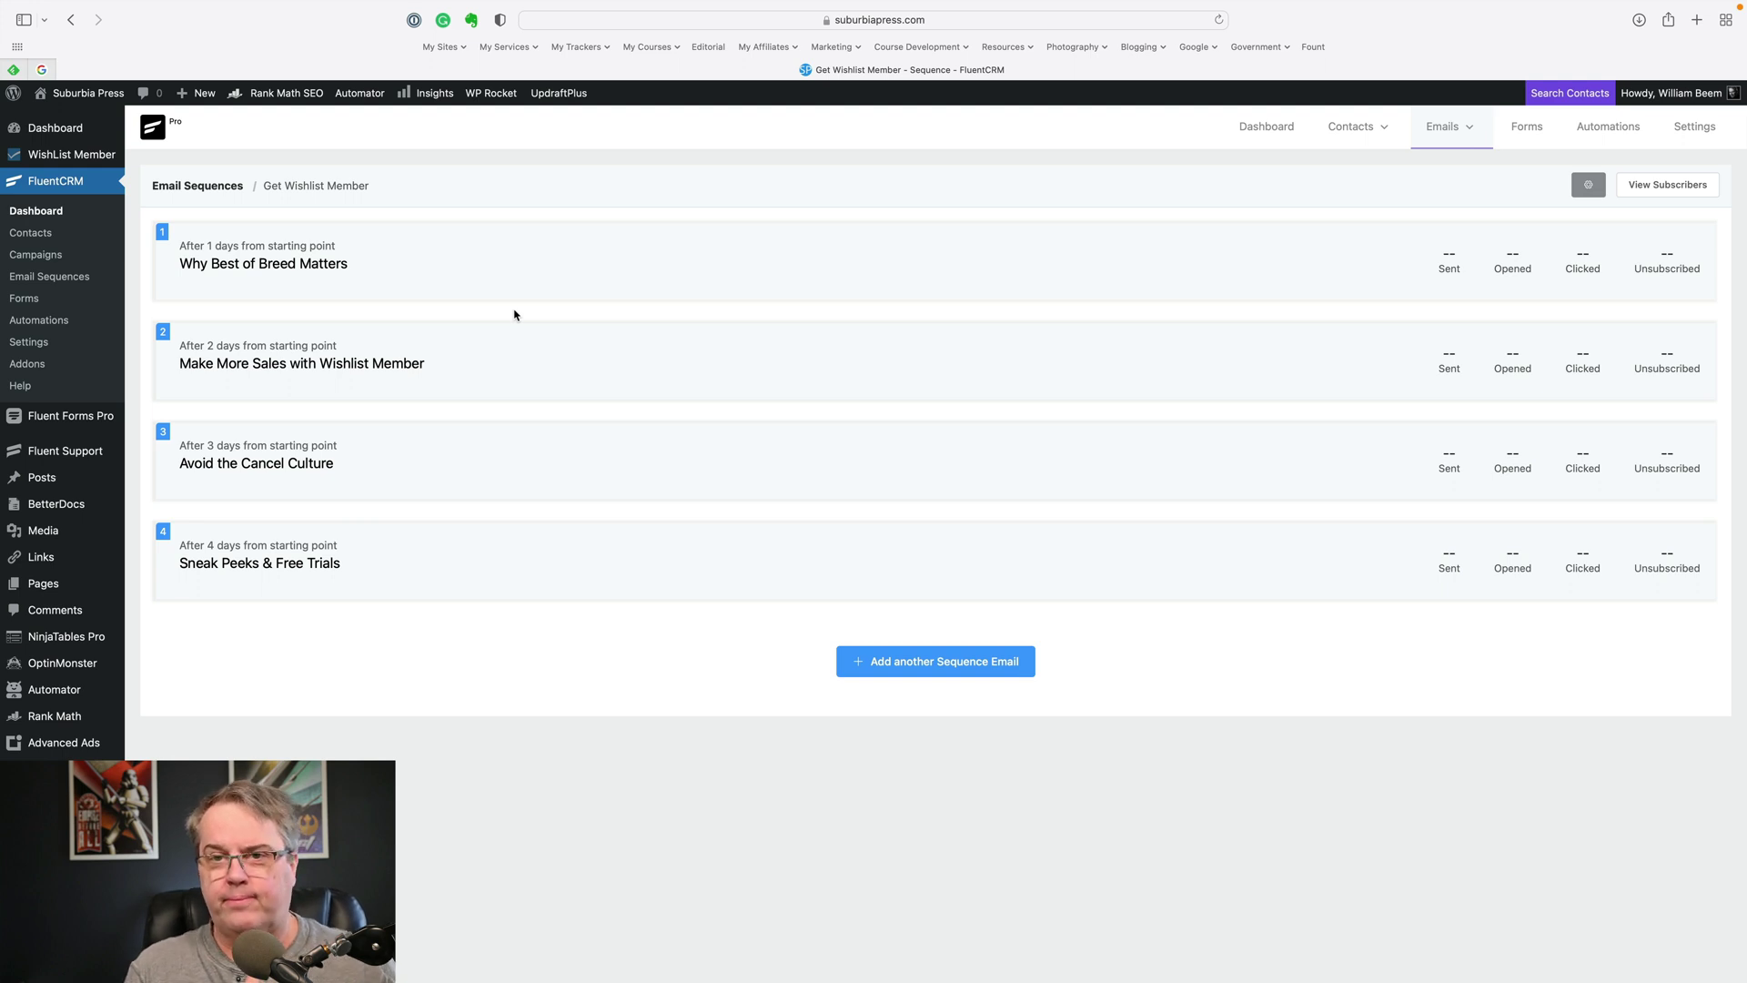
pyautogui.moveTo(499, 302)
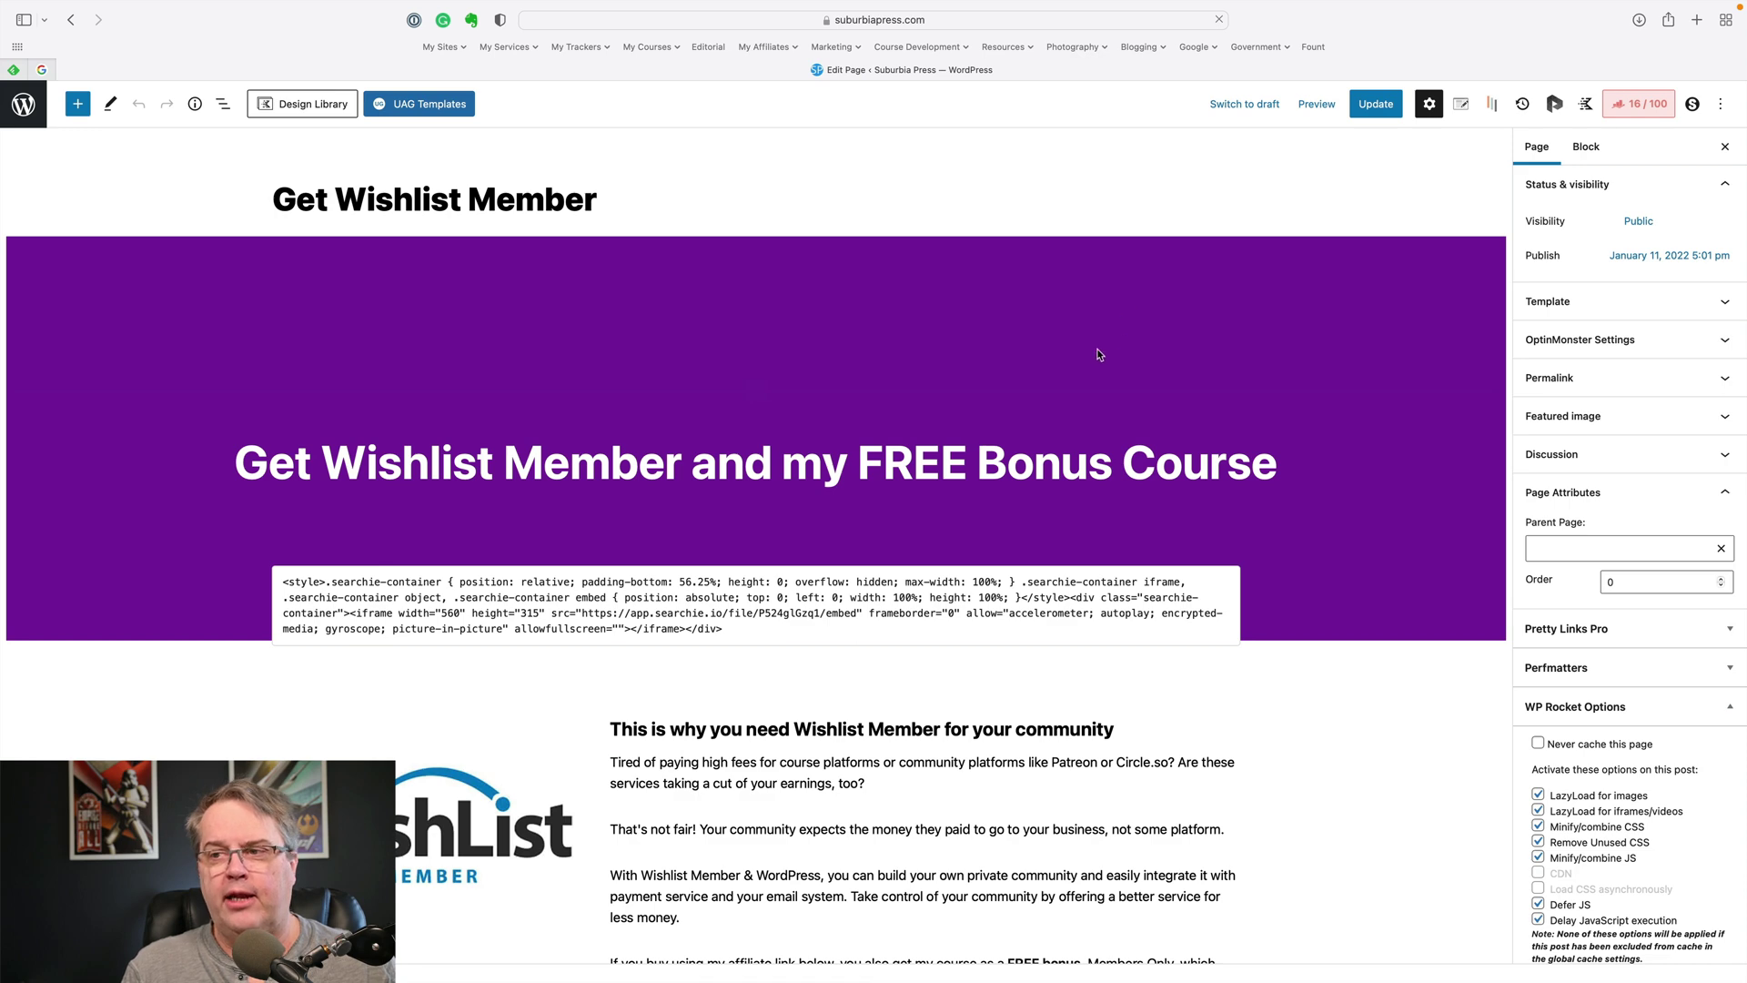
pyautogui.scroll(-1, 1112, 328)
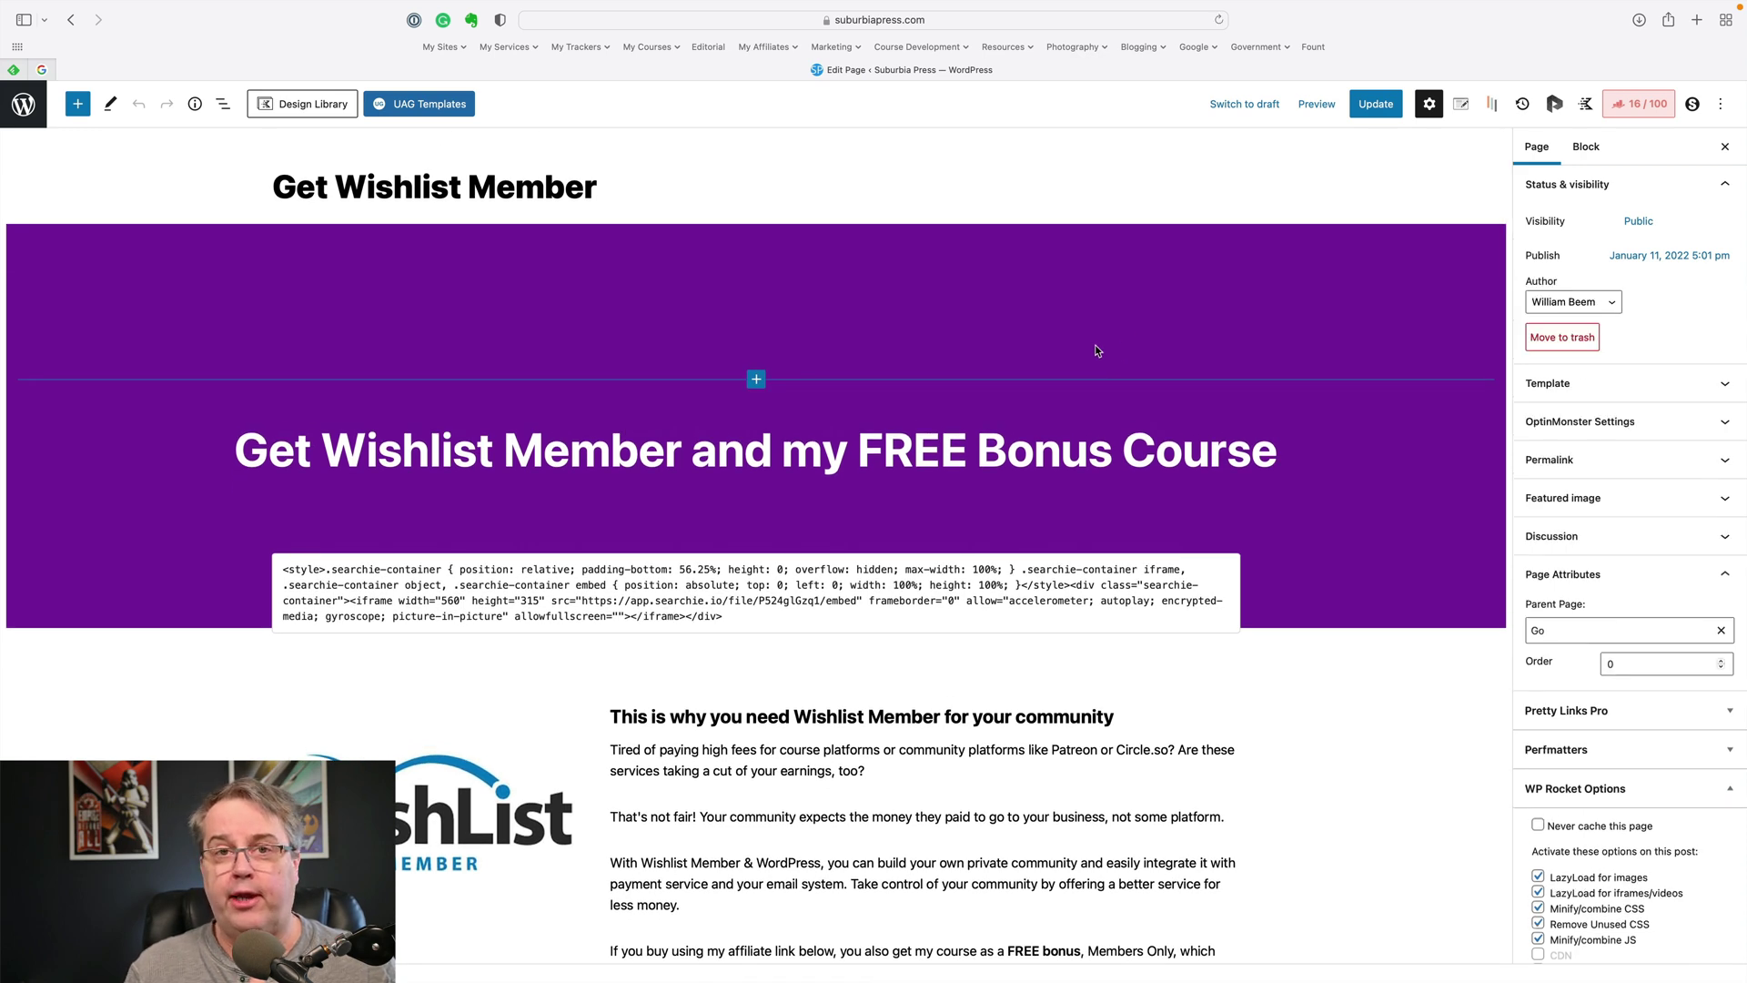
pyautogui.scroll(1, 1193, 335)
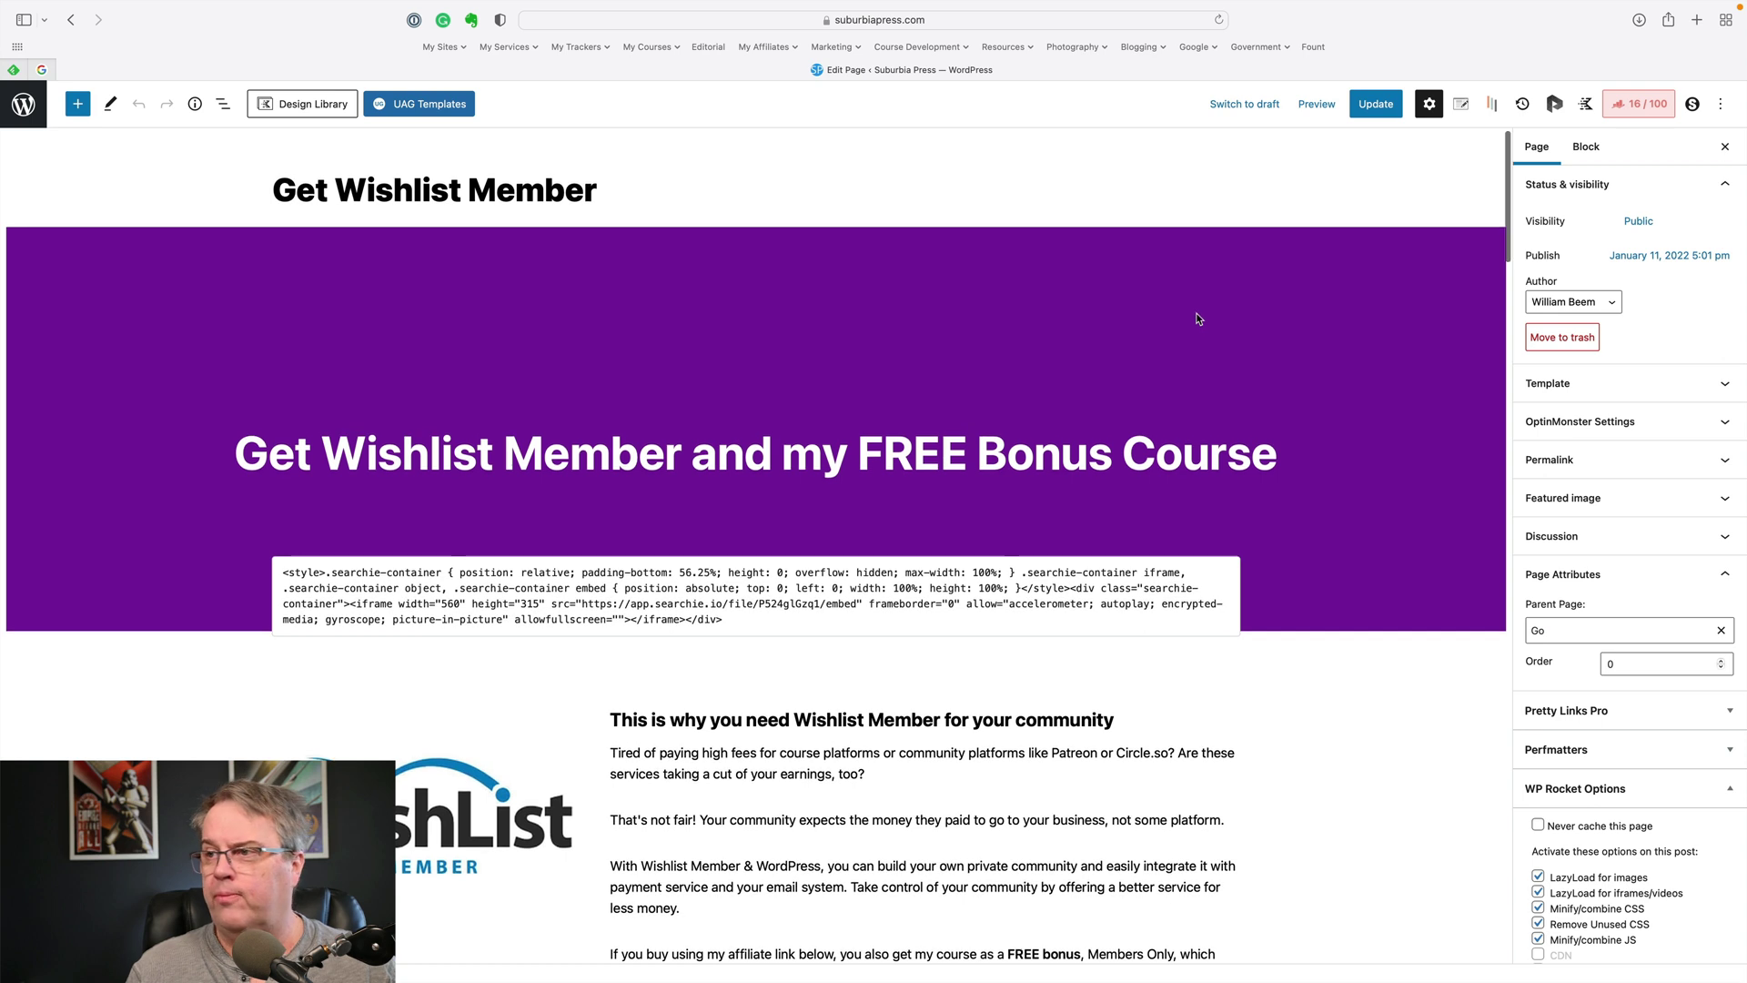
# Step: Show the Page Settings sidebar: Normal layout, Unboxed content style, header and footer disabled
pyautogui.click(1462, 106)
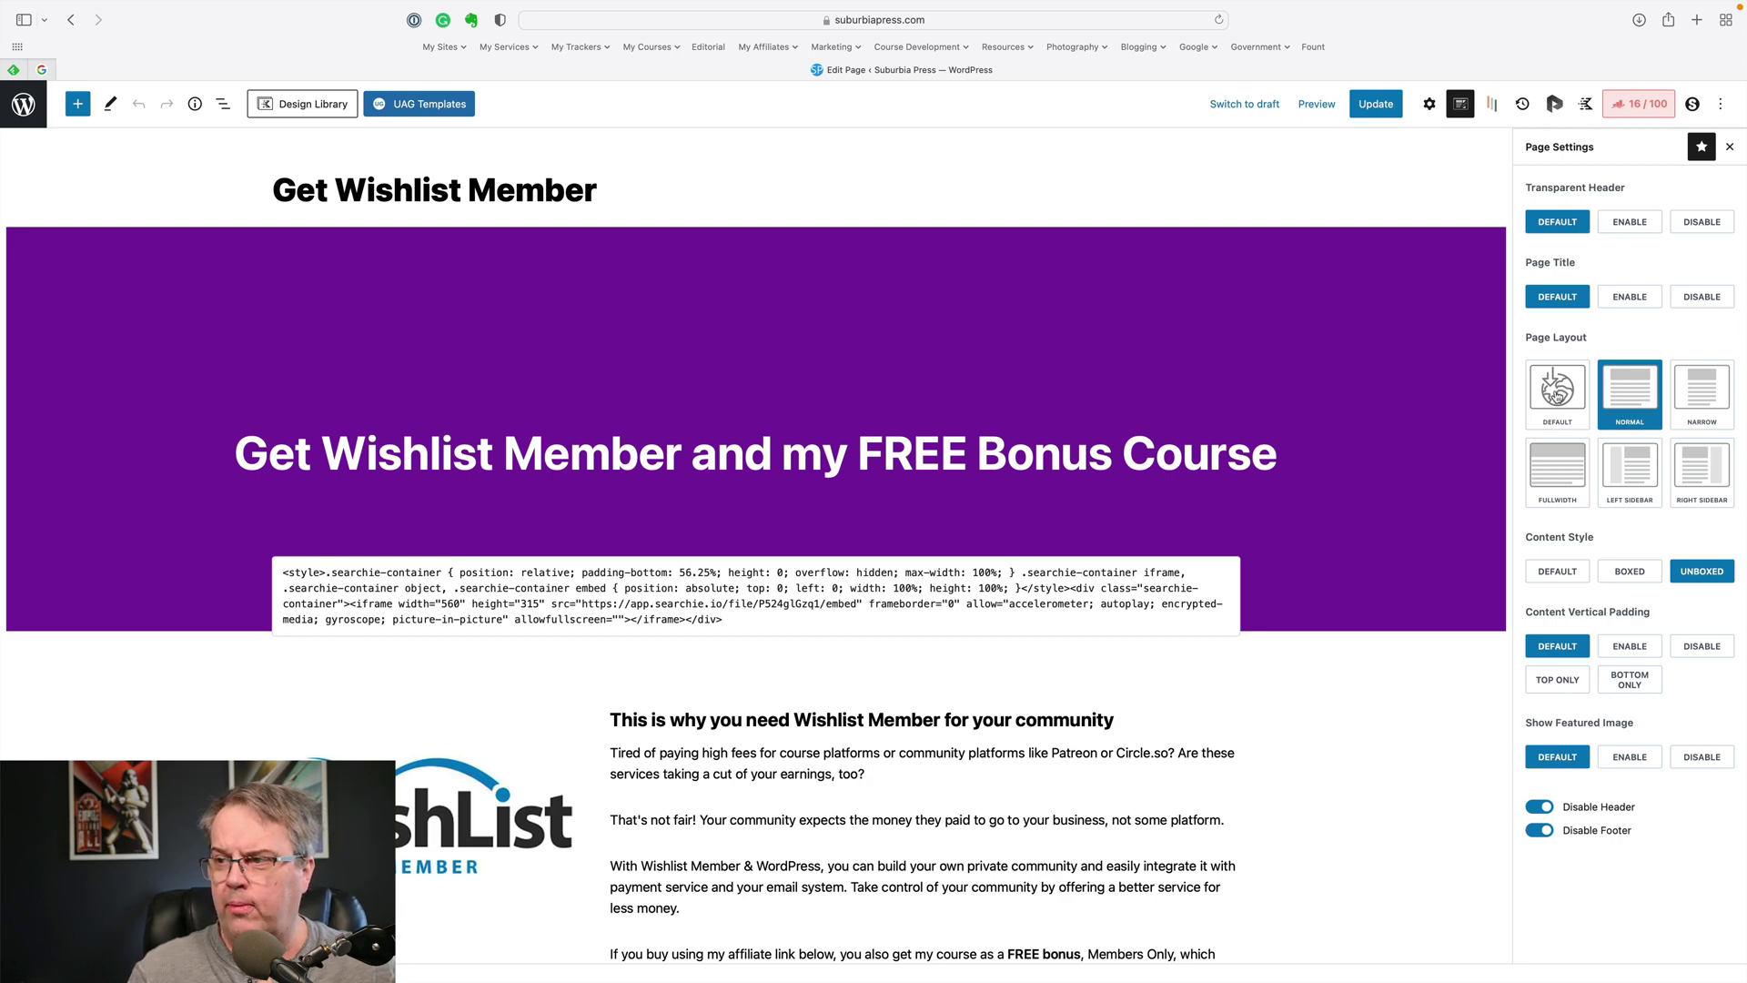
pyautogui.click(1558, 392)
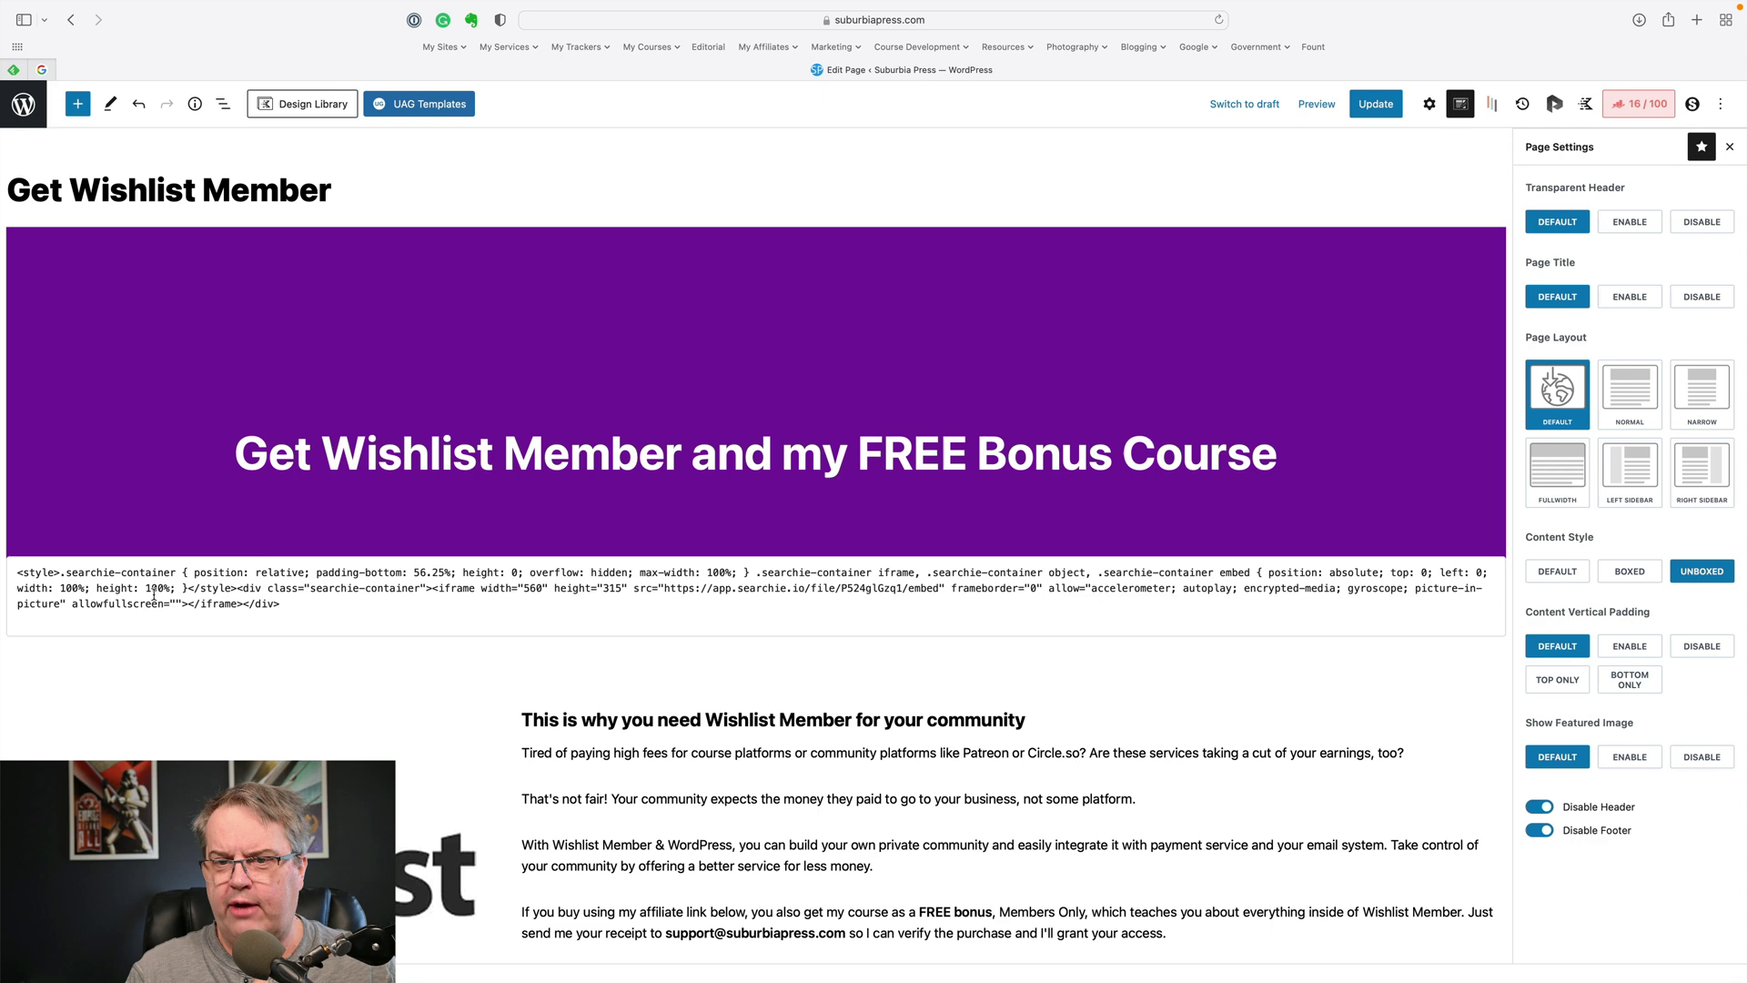
pyautogui.click(1637, 395)
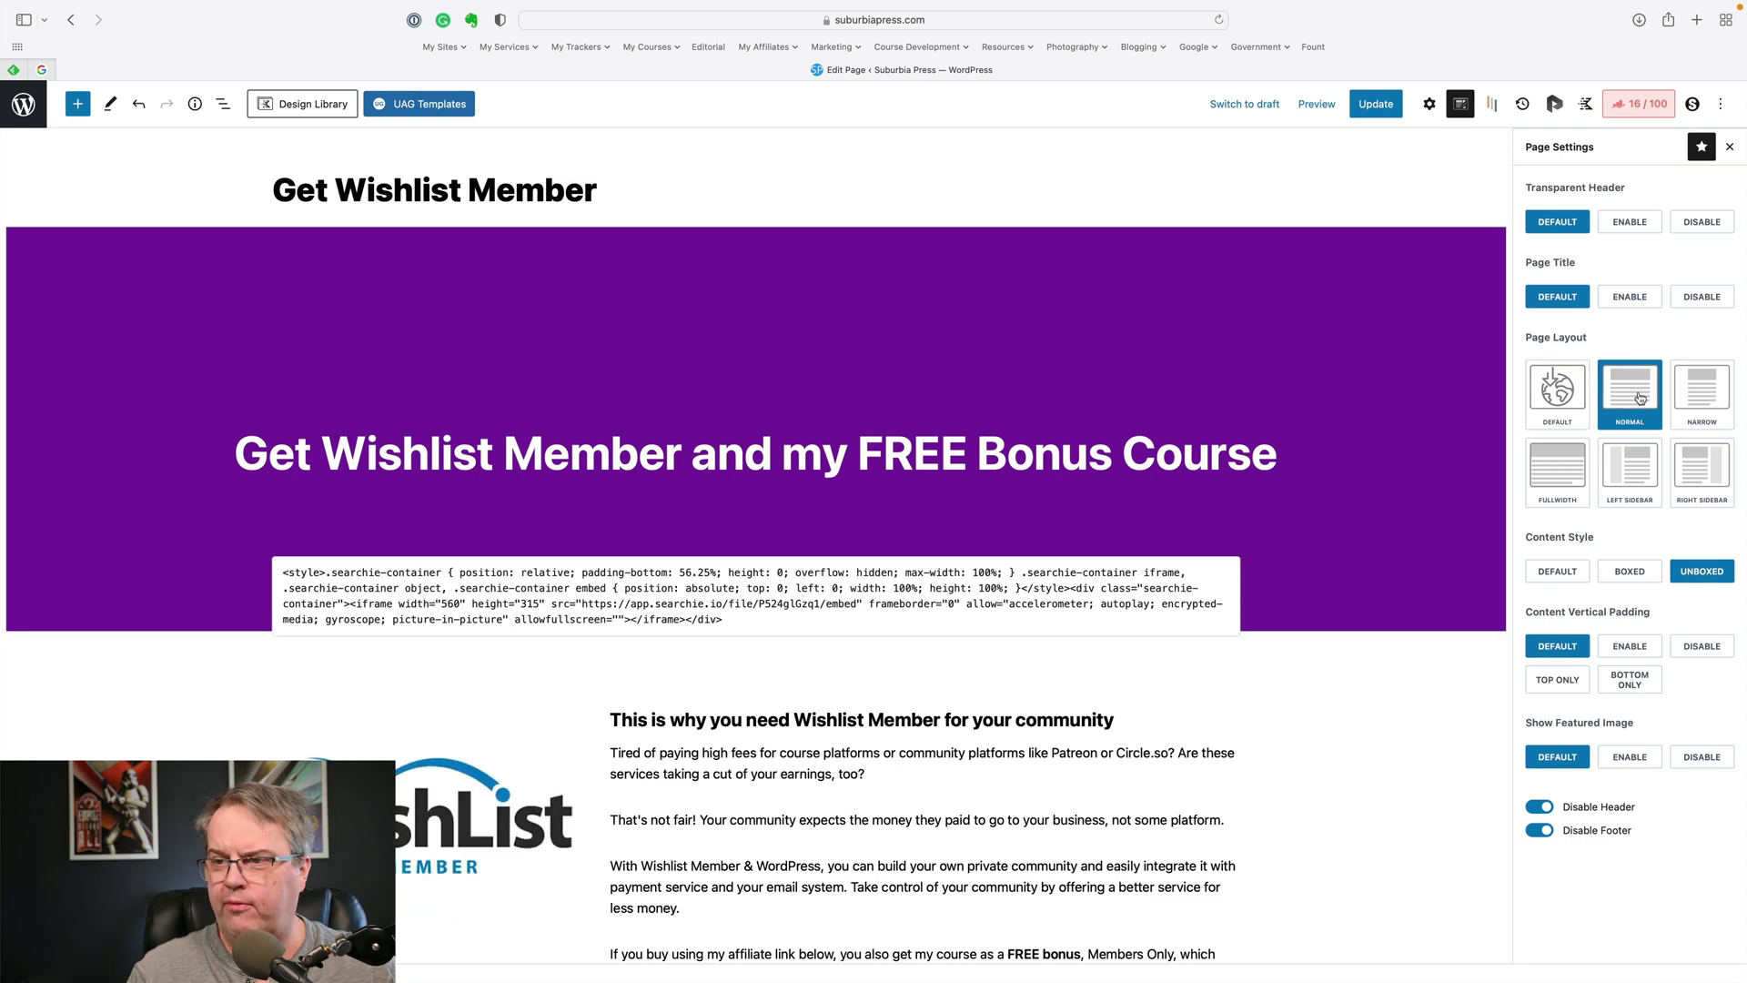
pyautogui.click(1631, 573)
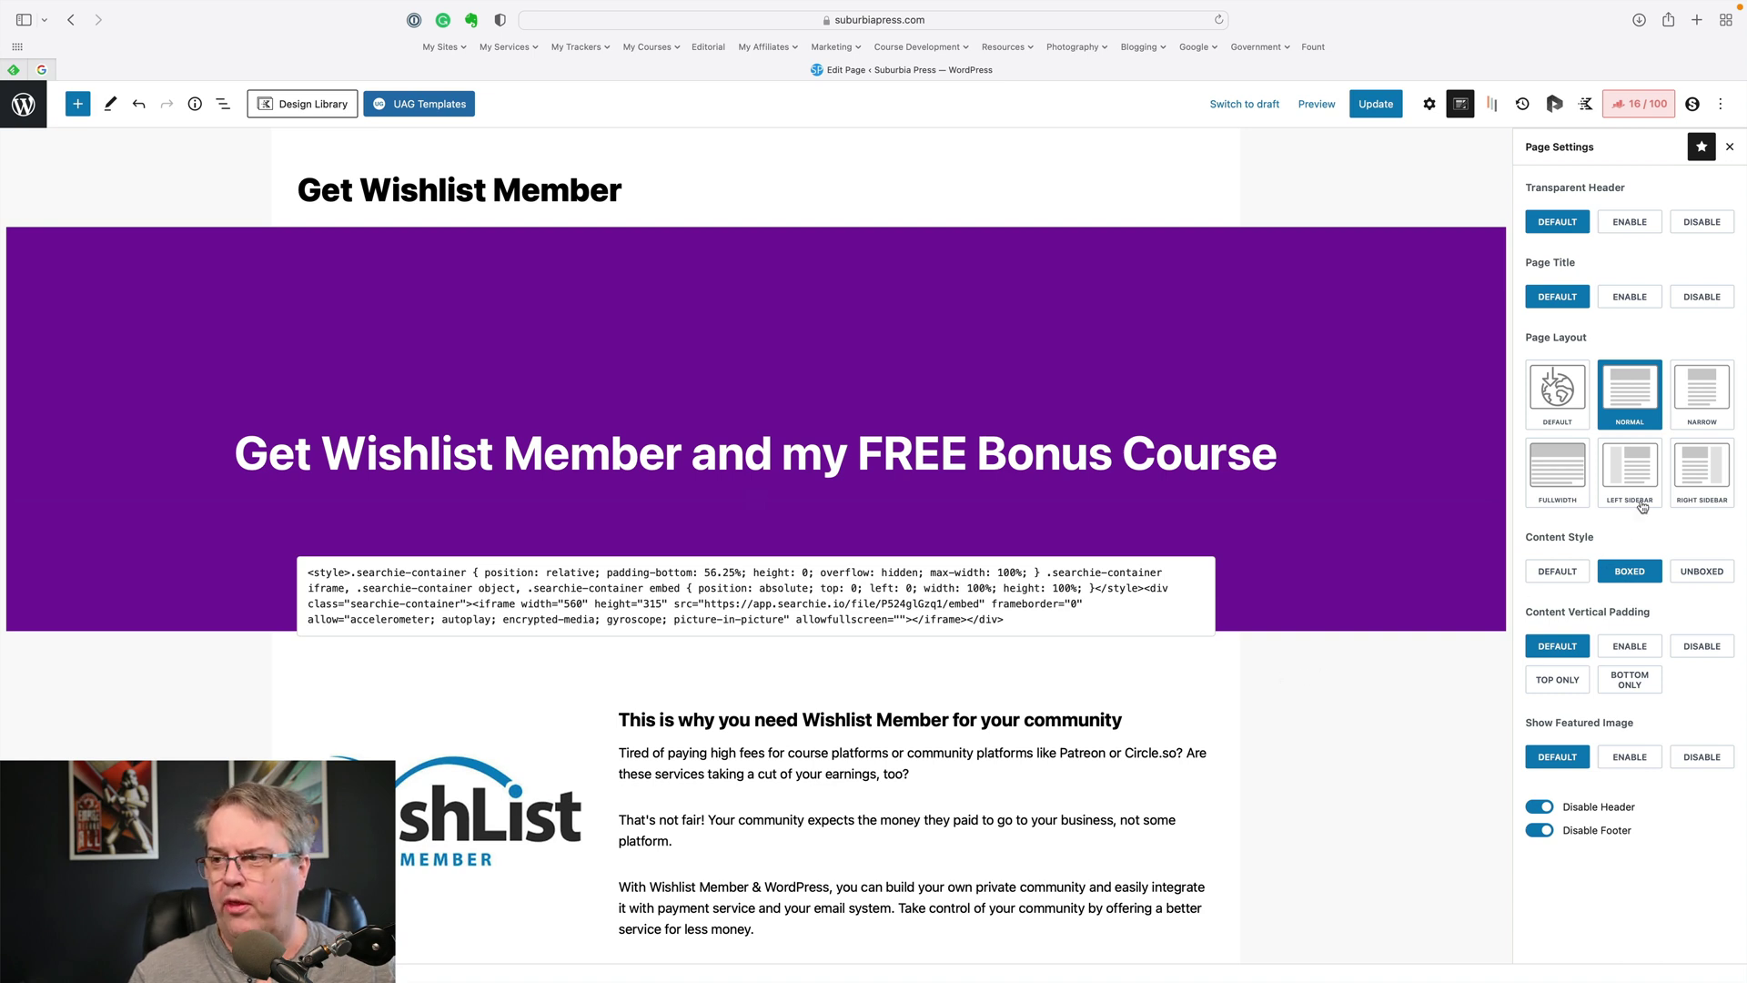
pyautogui.click(1703, 573)
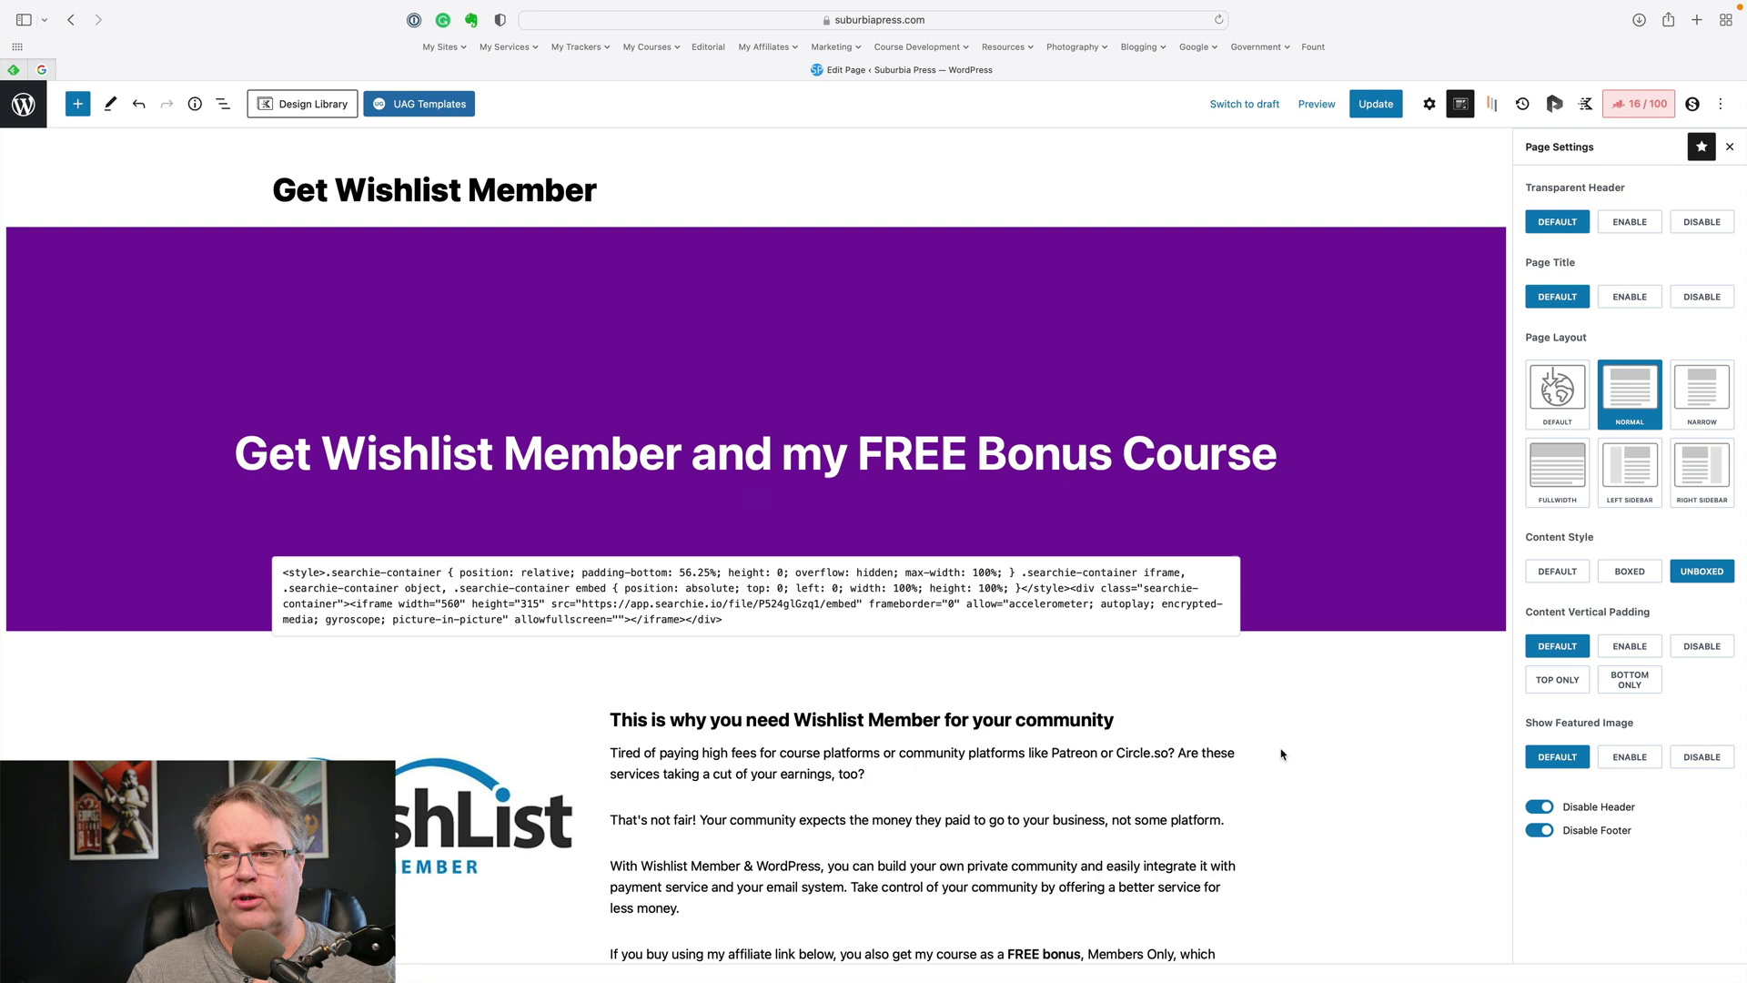
pyautogui.scroll(-1, 1281, 753)
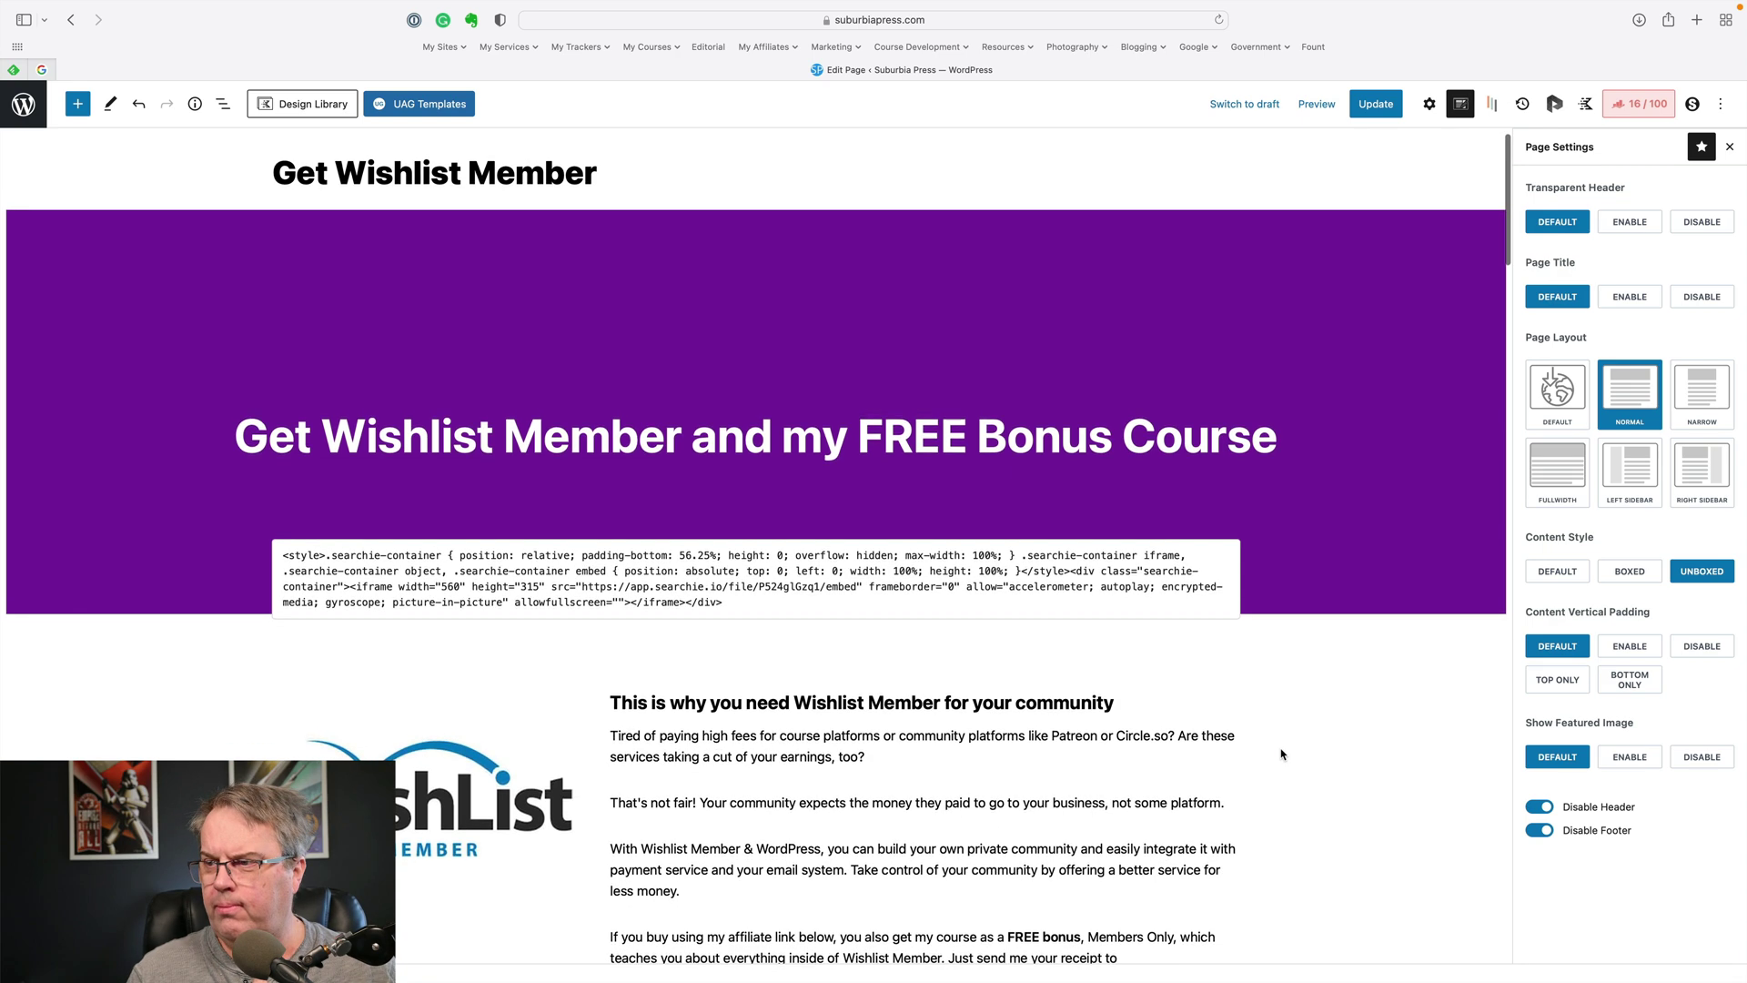
pyautogui.scroll(1, 1281, 754)
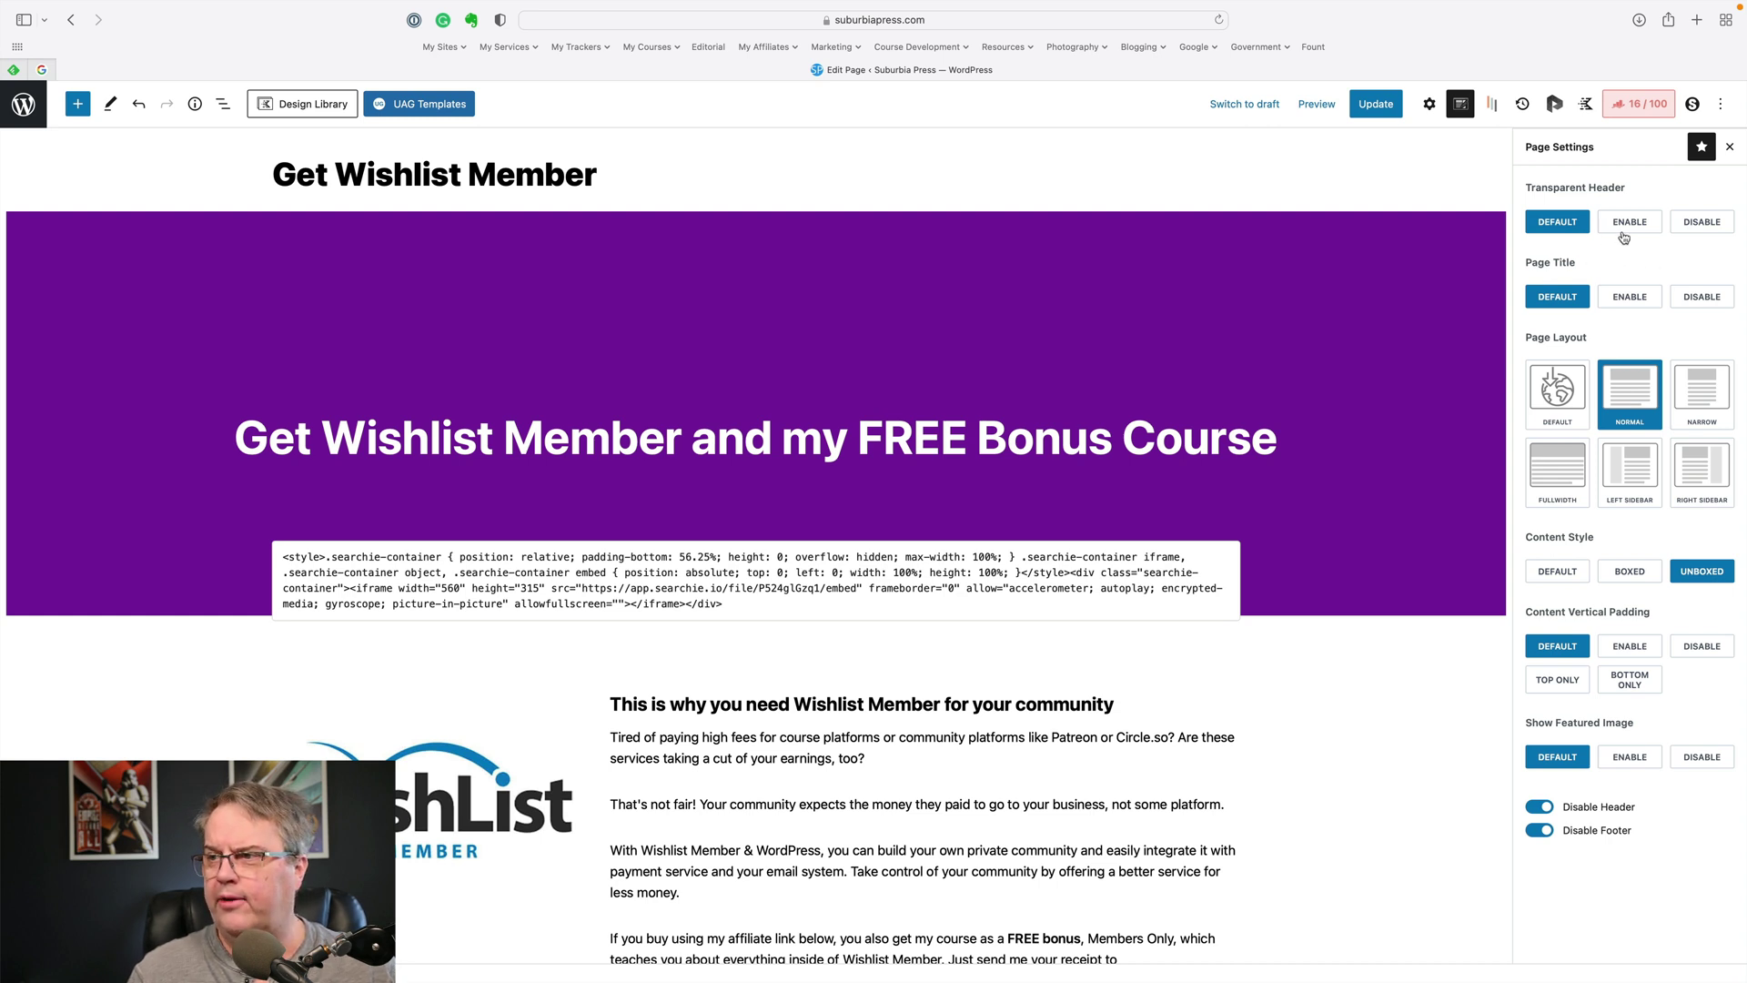
pyautogui.scroll(-1, 1659, 428)
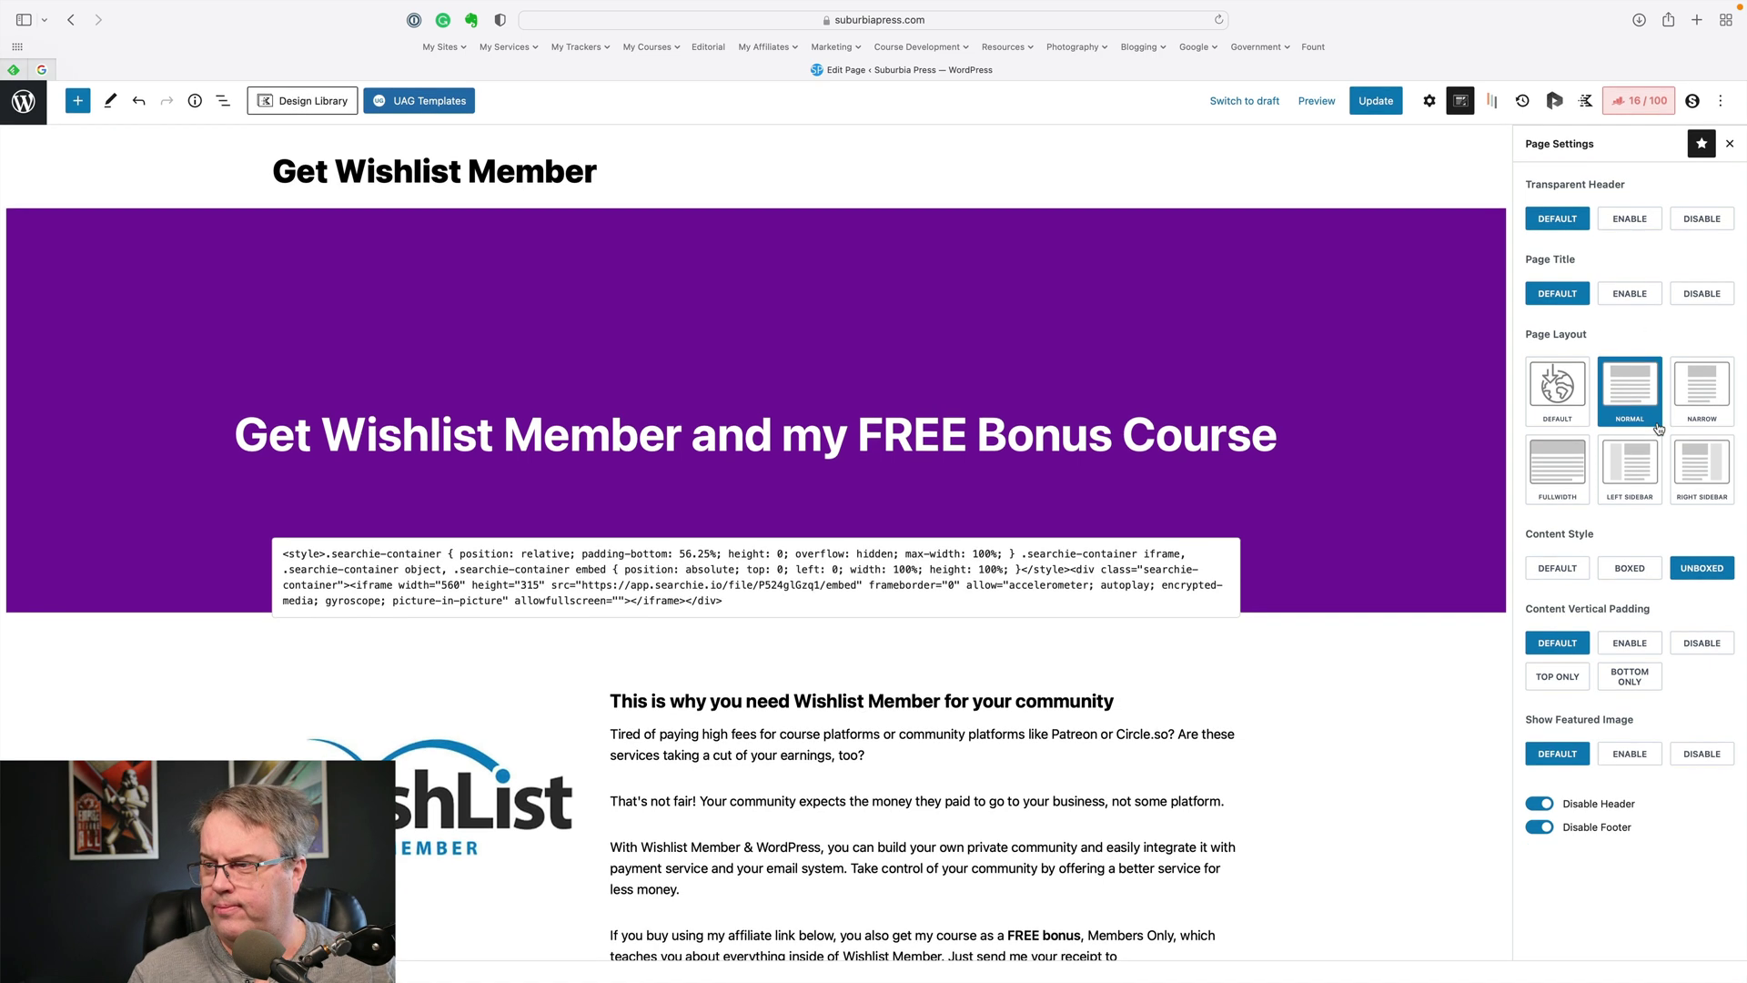
pyautogui.scroll(1, 1660, 428)
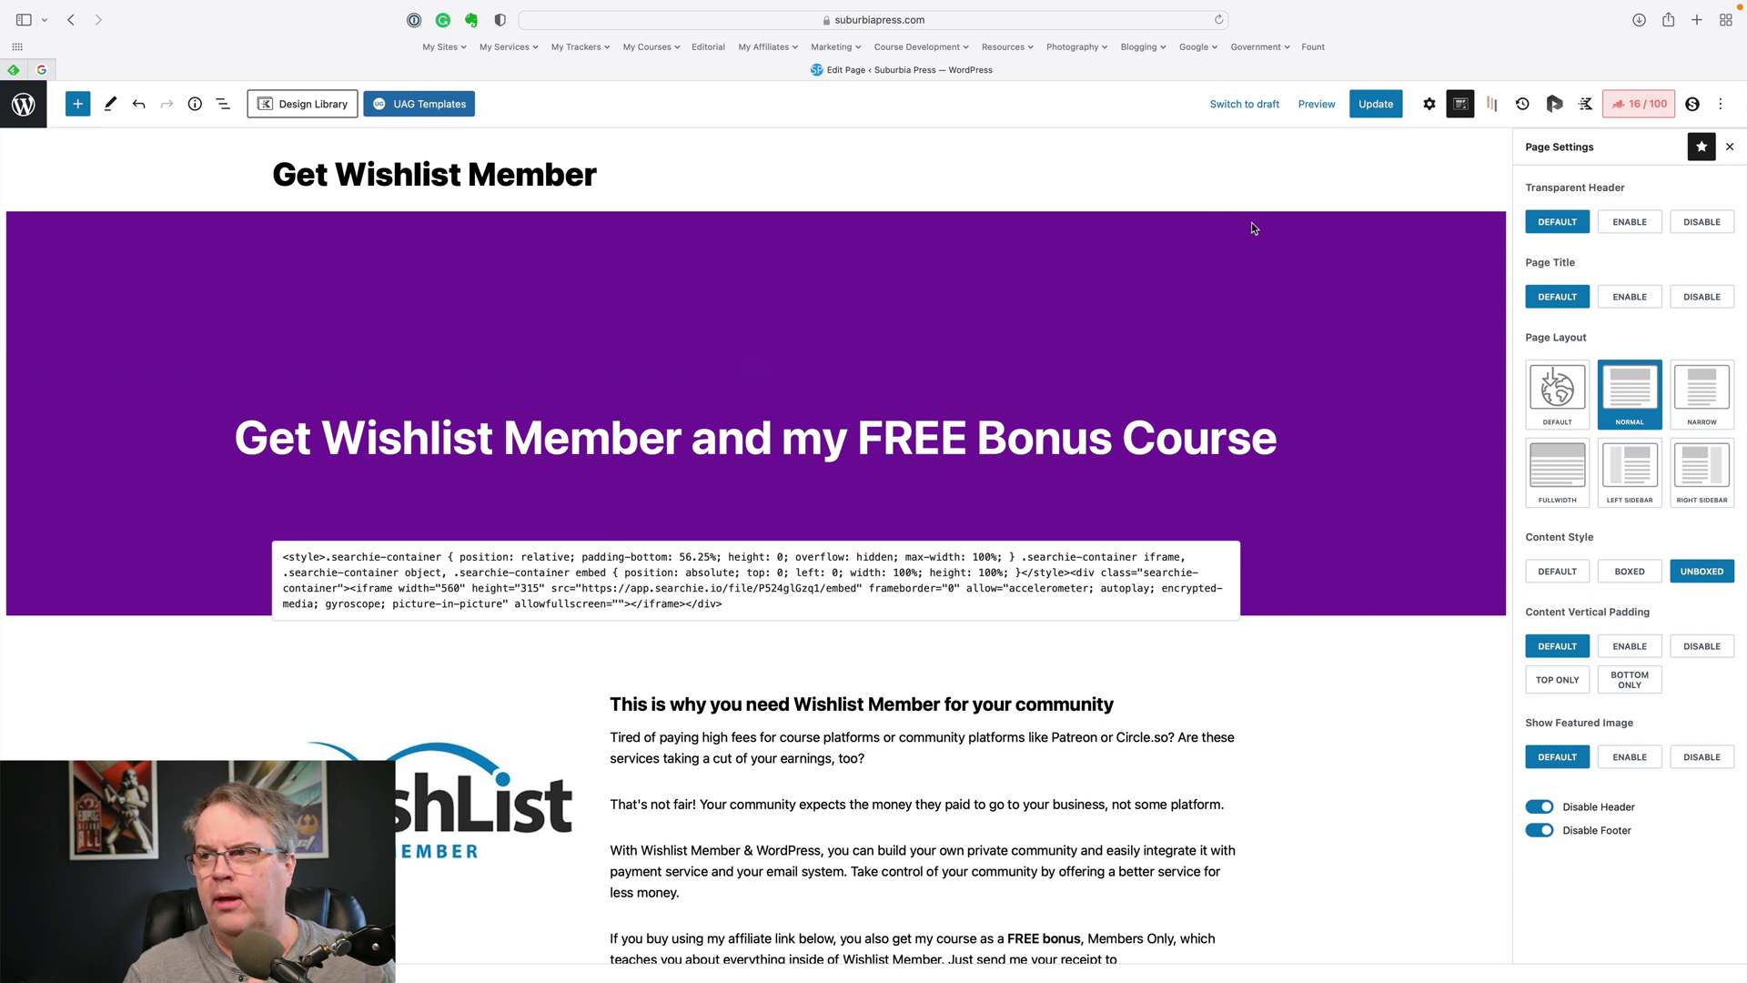
# Step: Close the List View and select the purple header Row Layout in Block Navigation
pyautogui.click(1493, 106)
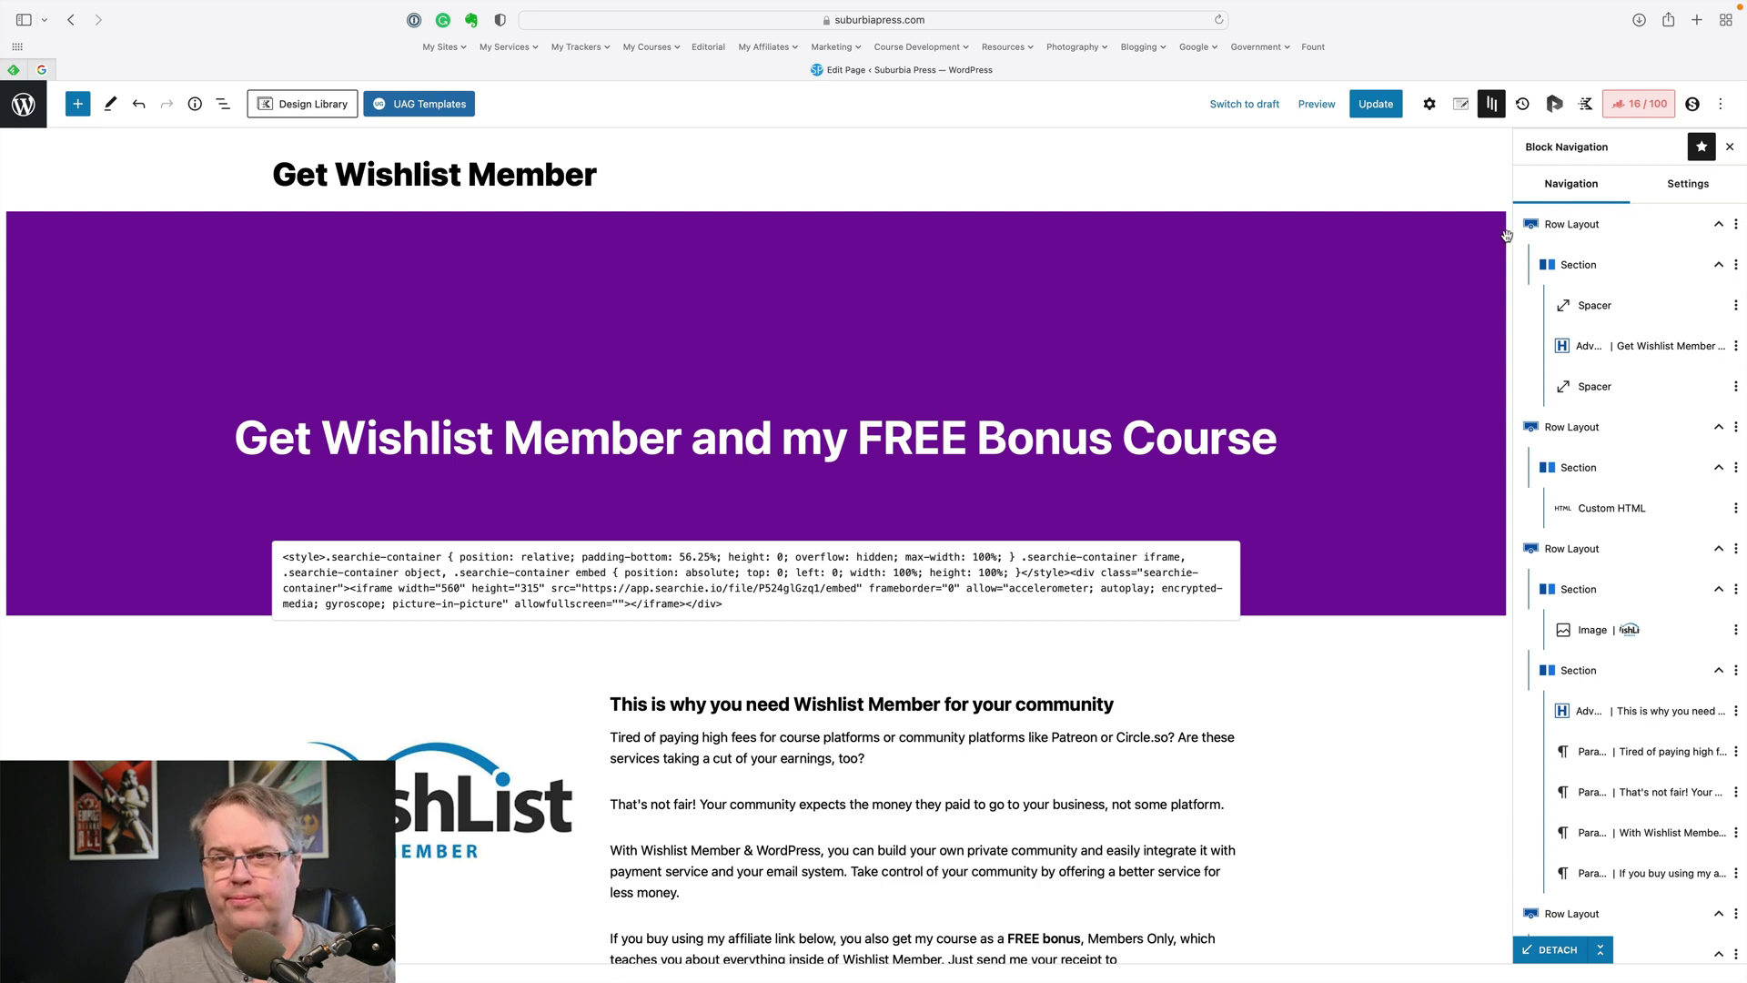
pyautogui.click(223, 107)
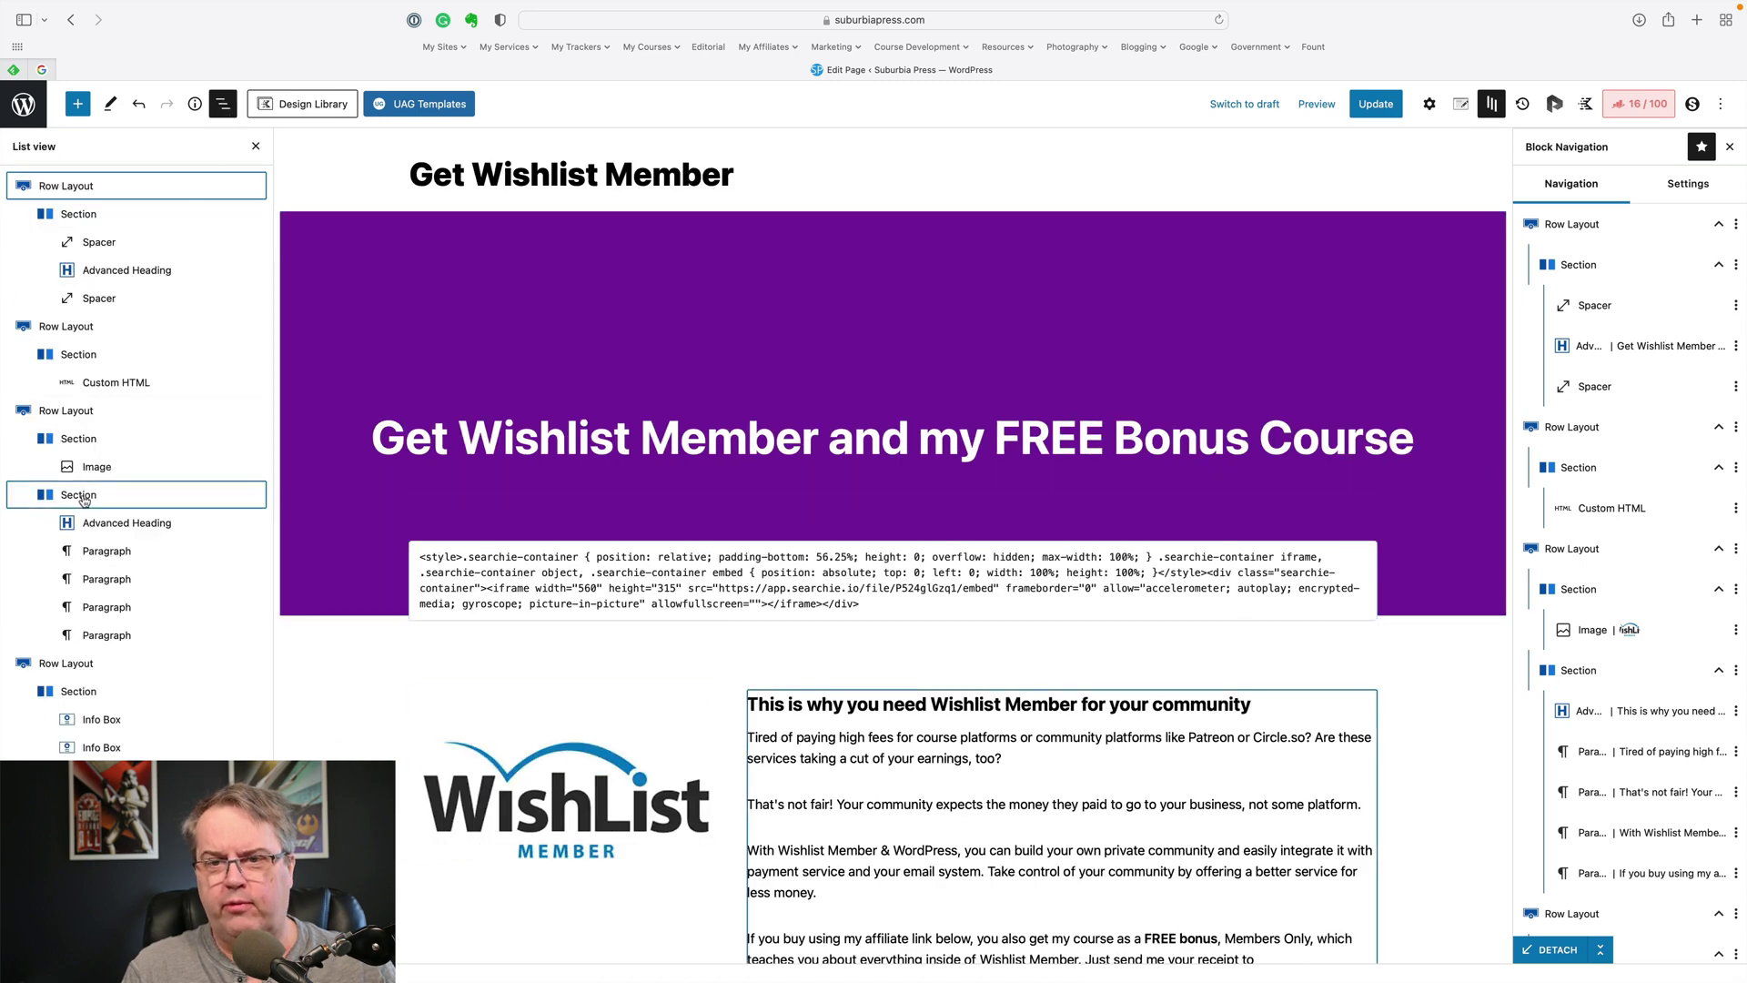
pyautogui.click(256, 146)
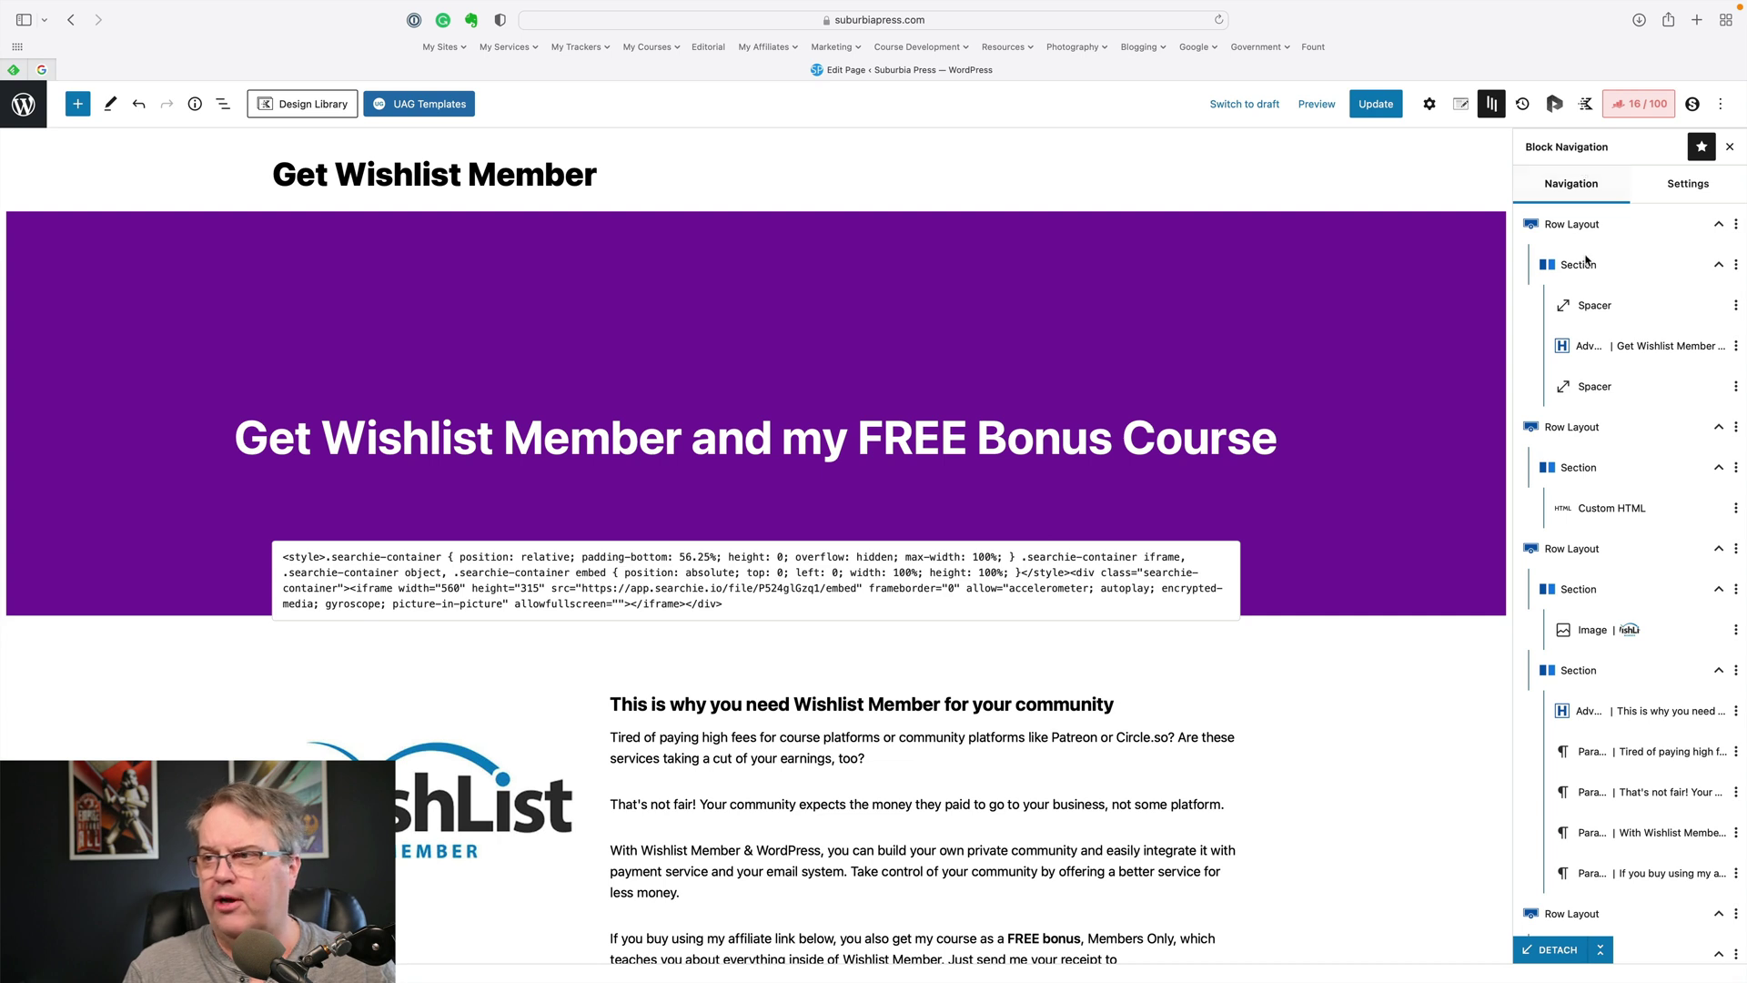
pyautogui.click(1572, 226)
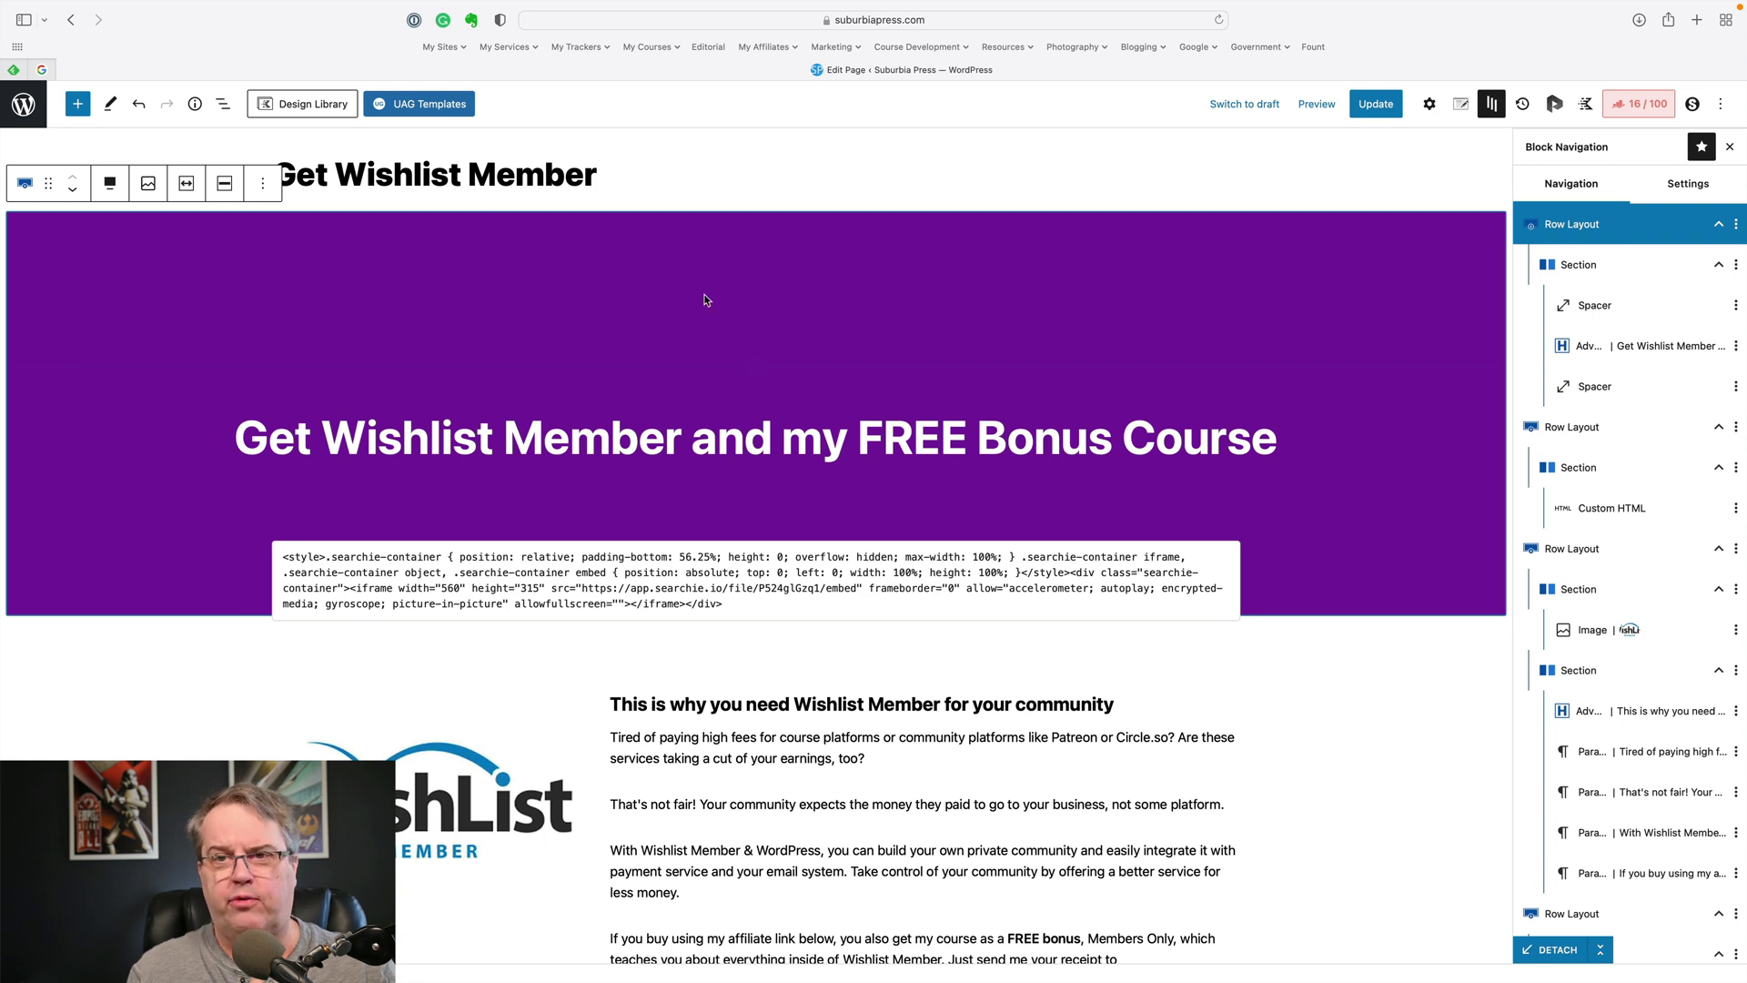
pyautogui.click(111, 189)
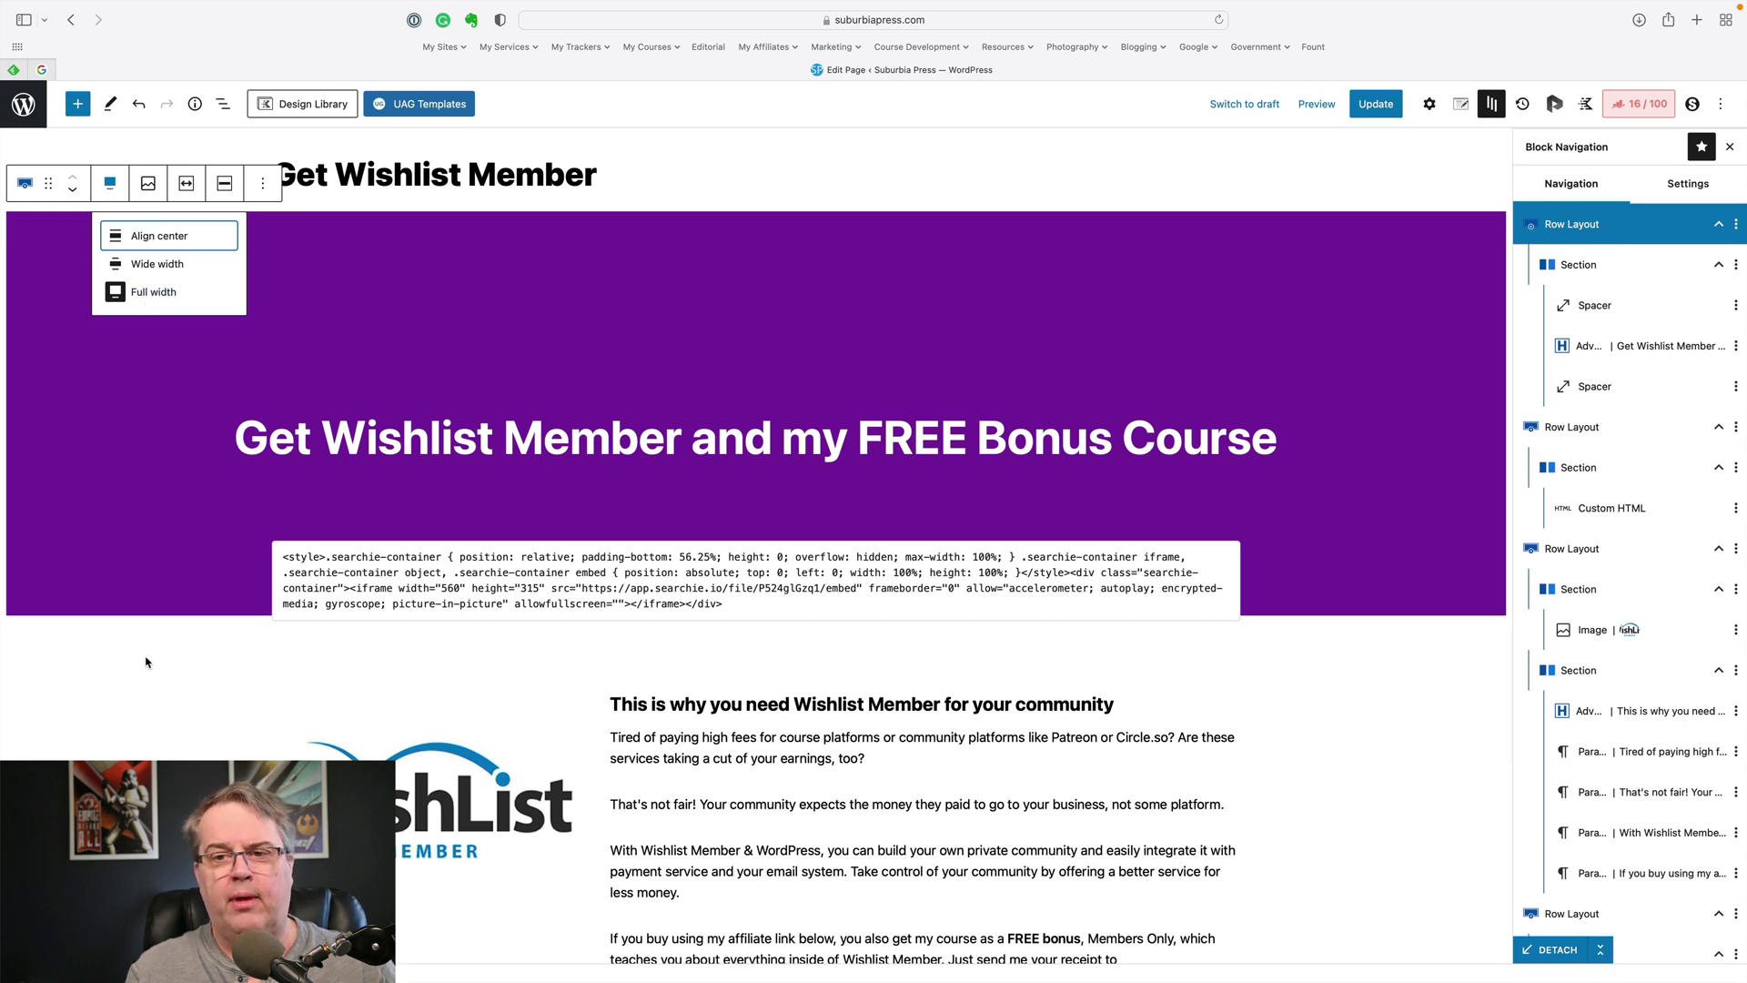
pyautogui.click(100, 395)
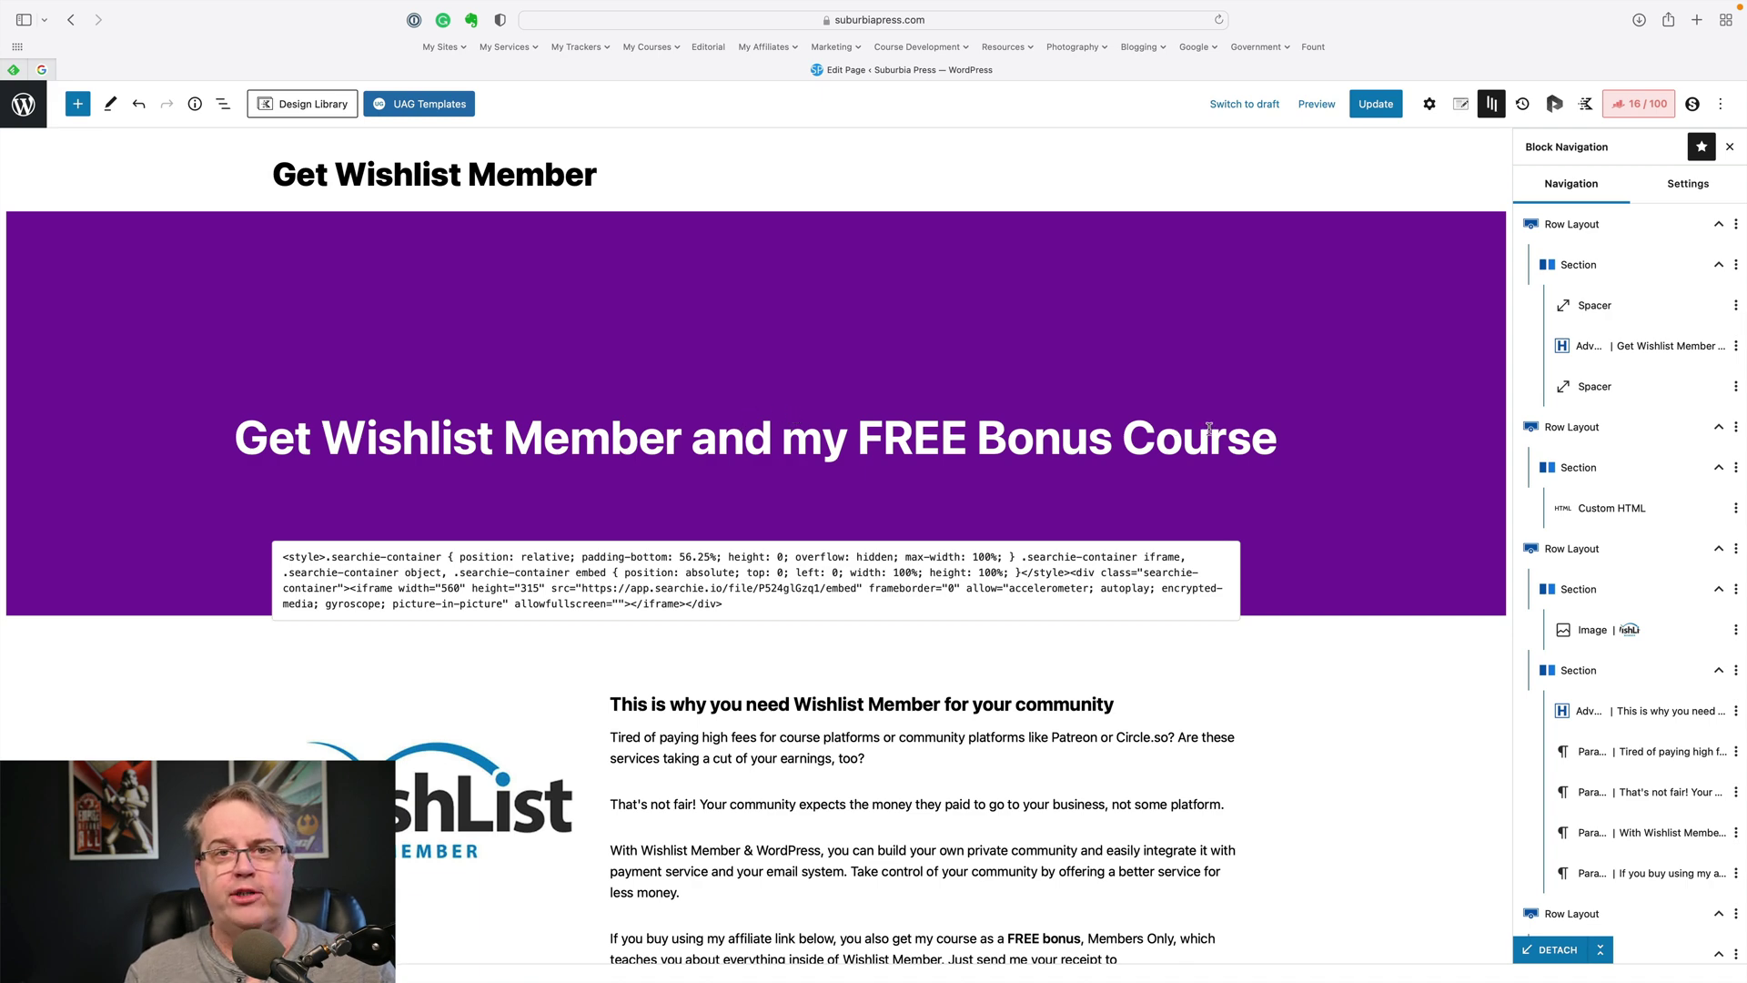
# Step: Select the video embed's Custom HTML block, then its parent row with 25 padding and -150 top margin
pyautogui.scroll(-2, 1360, 443)
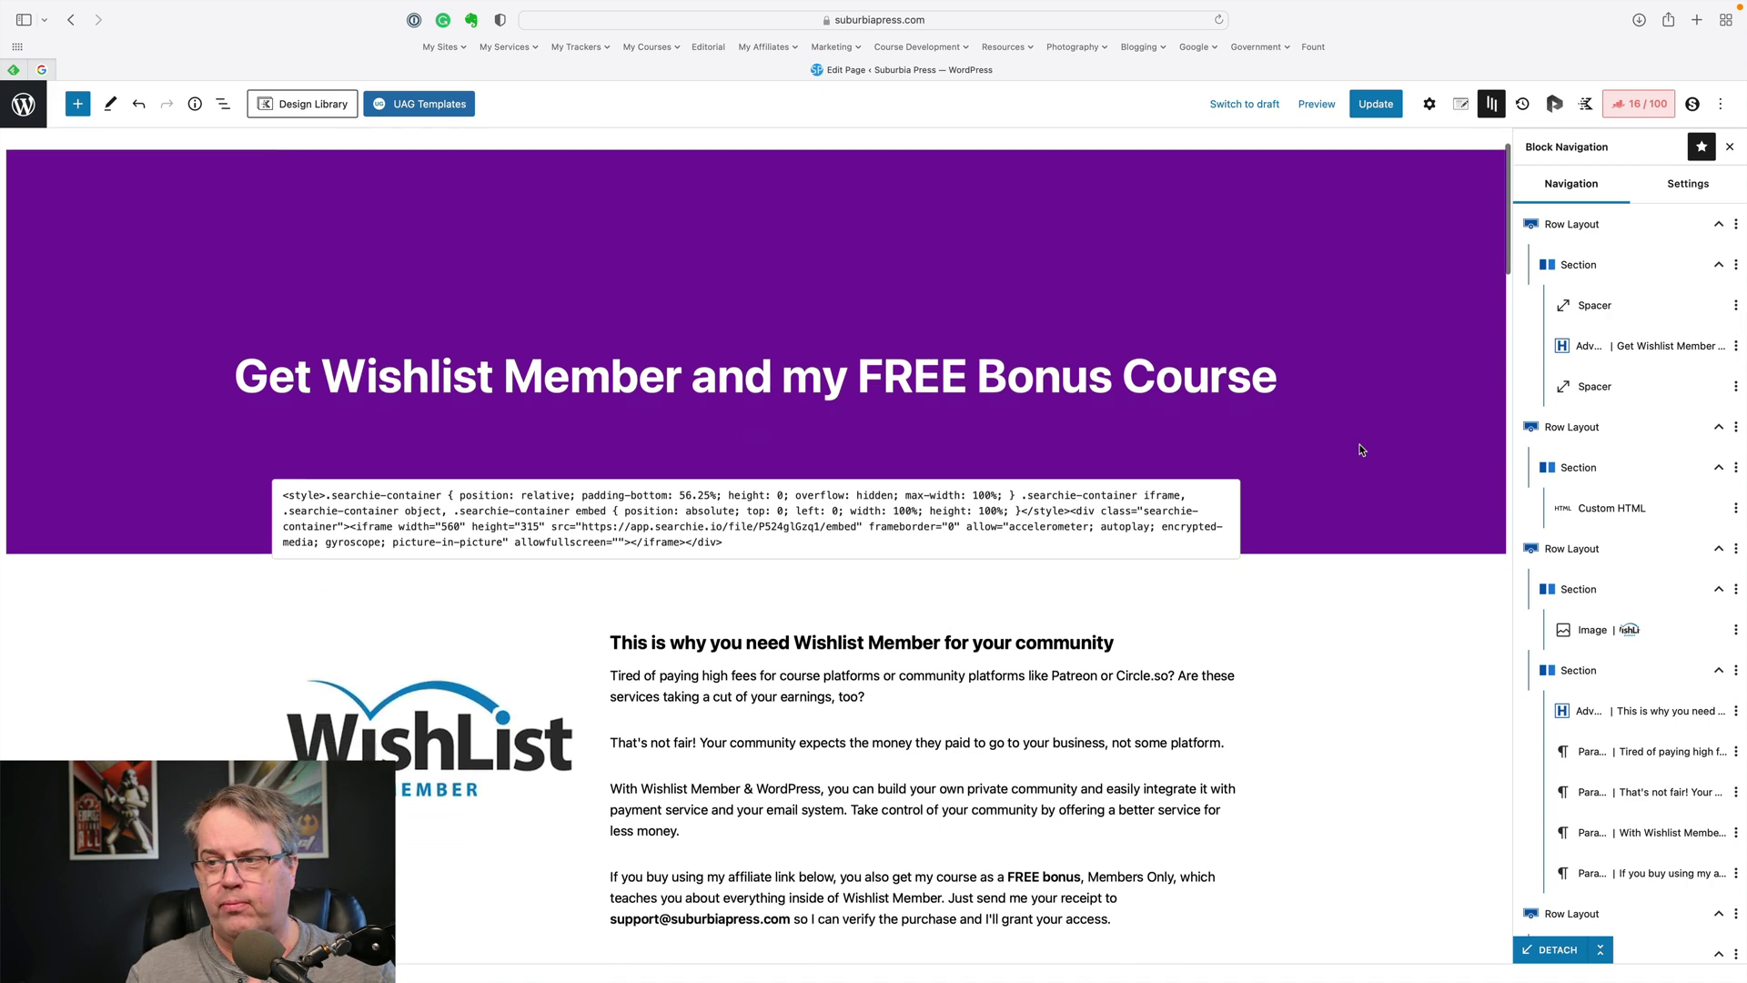
pyautogui.click(754, 469)
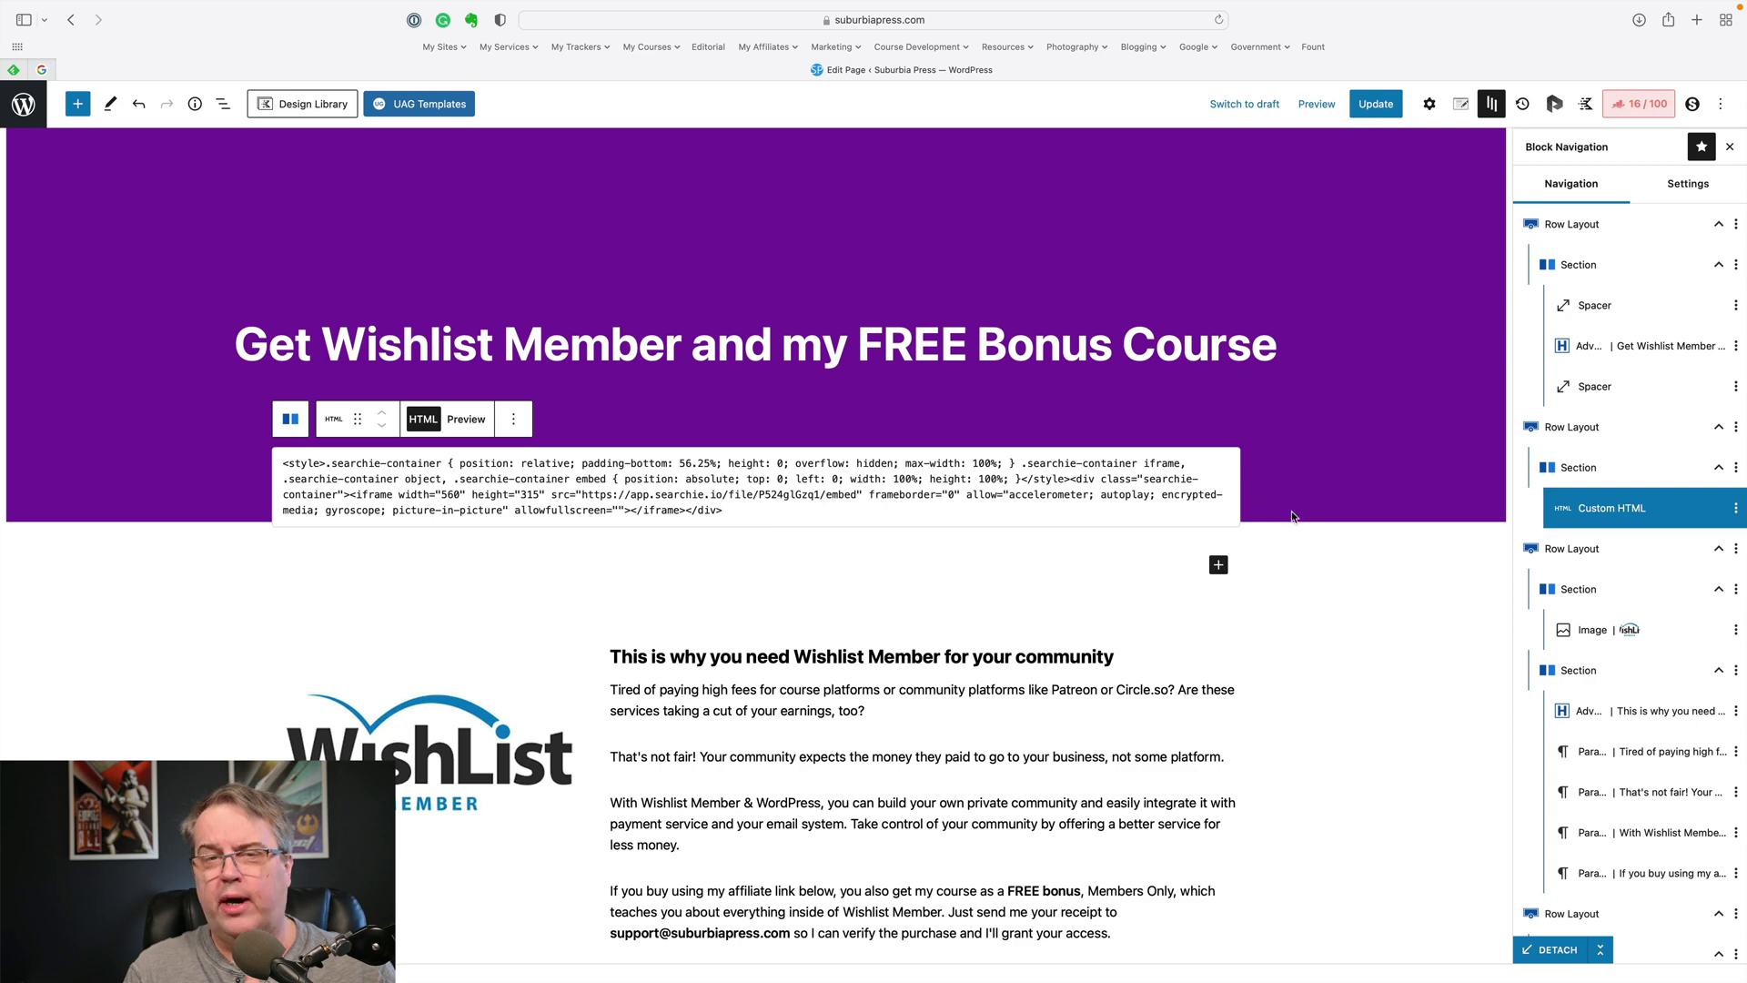
pyautogui.click(1571, 427)
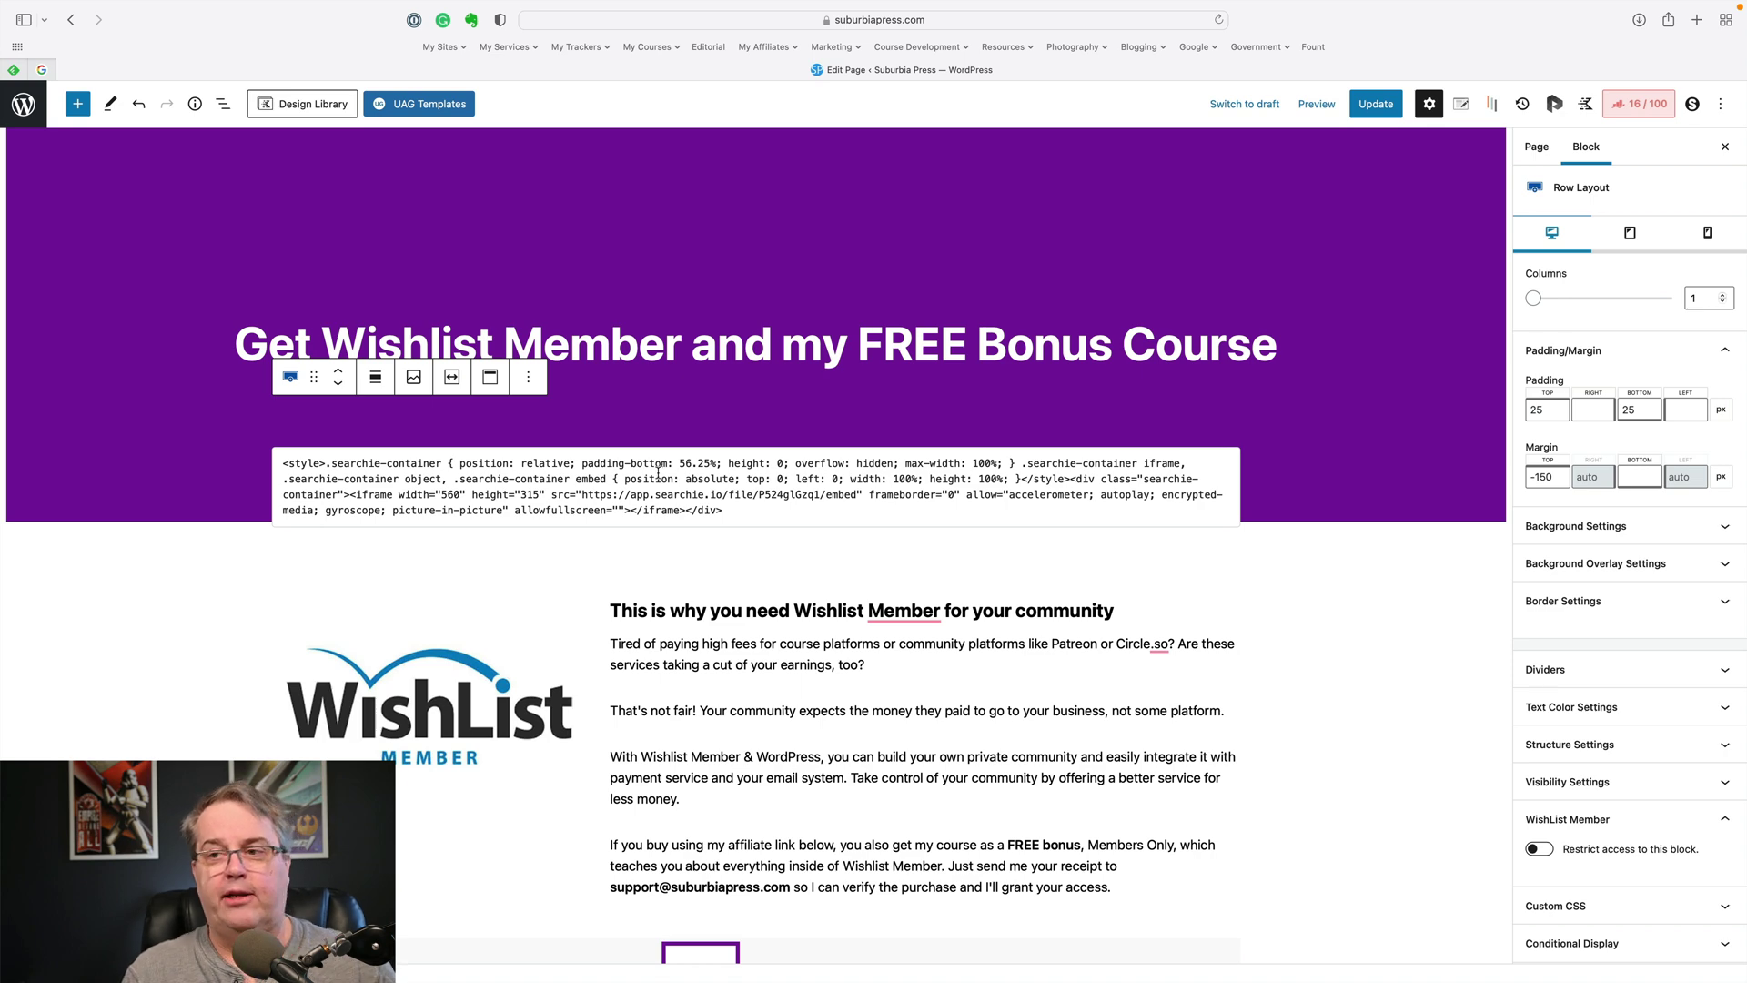
# Step: Select the logo-and-text row, its logo Section, the WishList logo image, then the text Section
pyautogui.click(1230, 564)
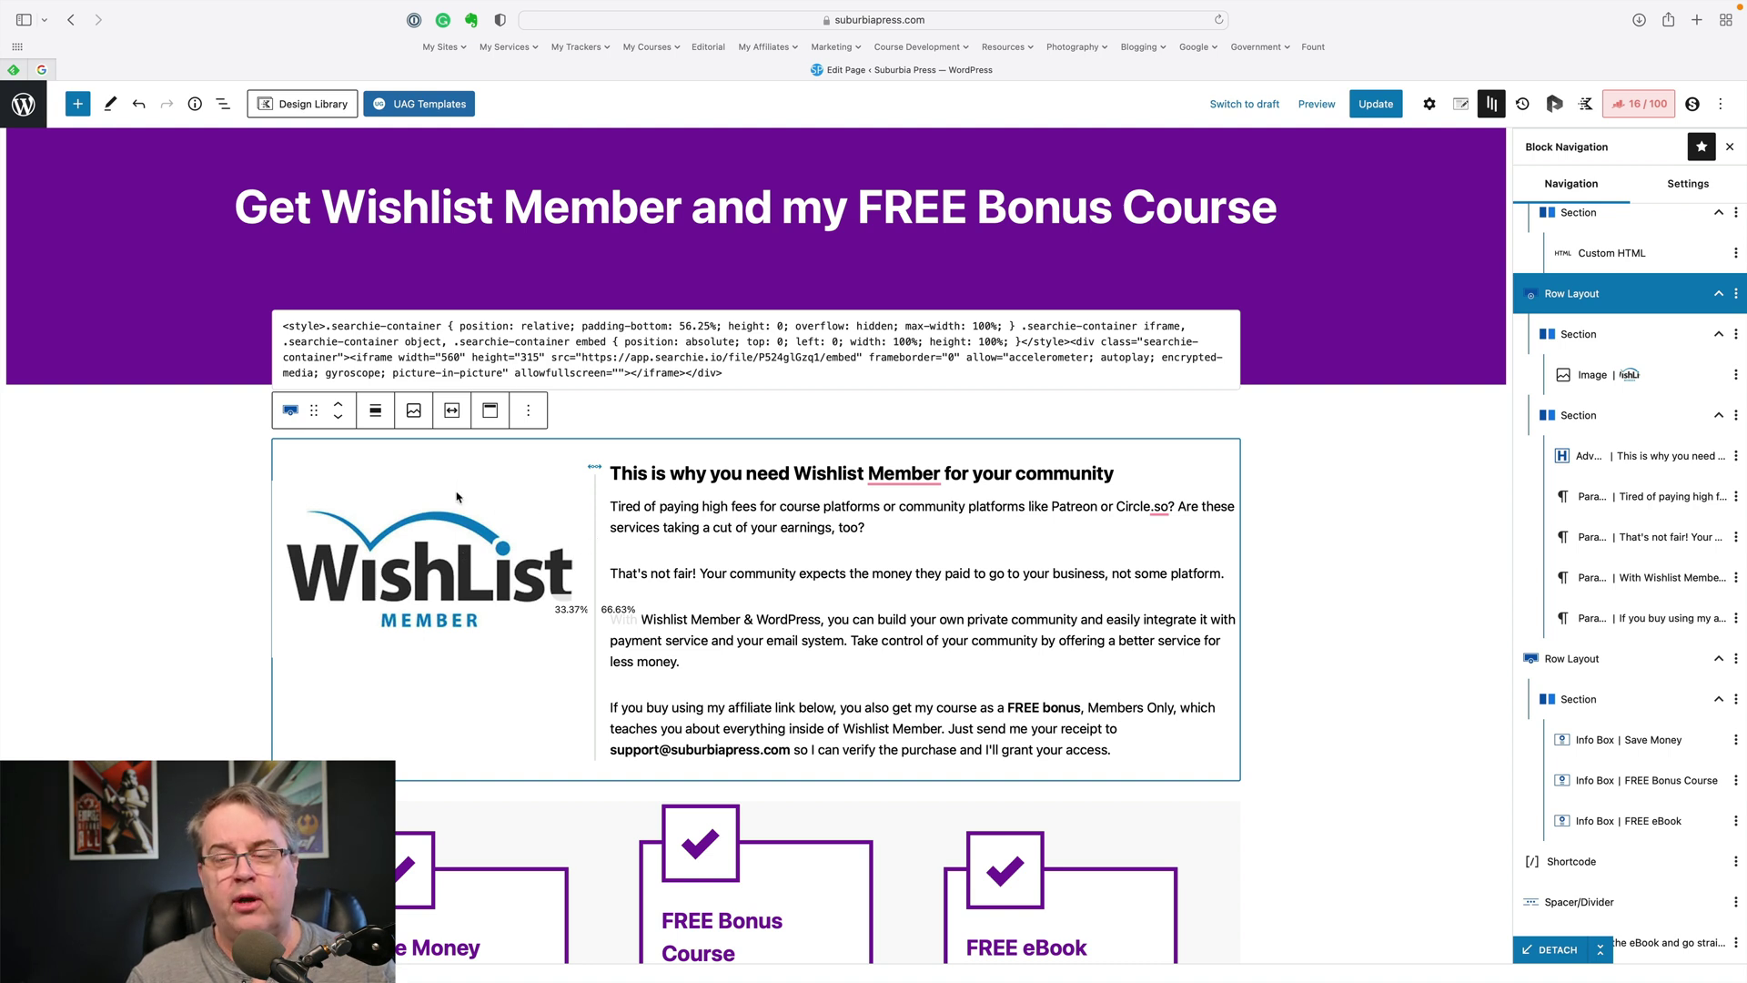
pyautogui.click(1579, 335)
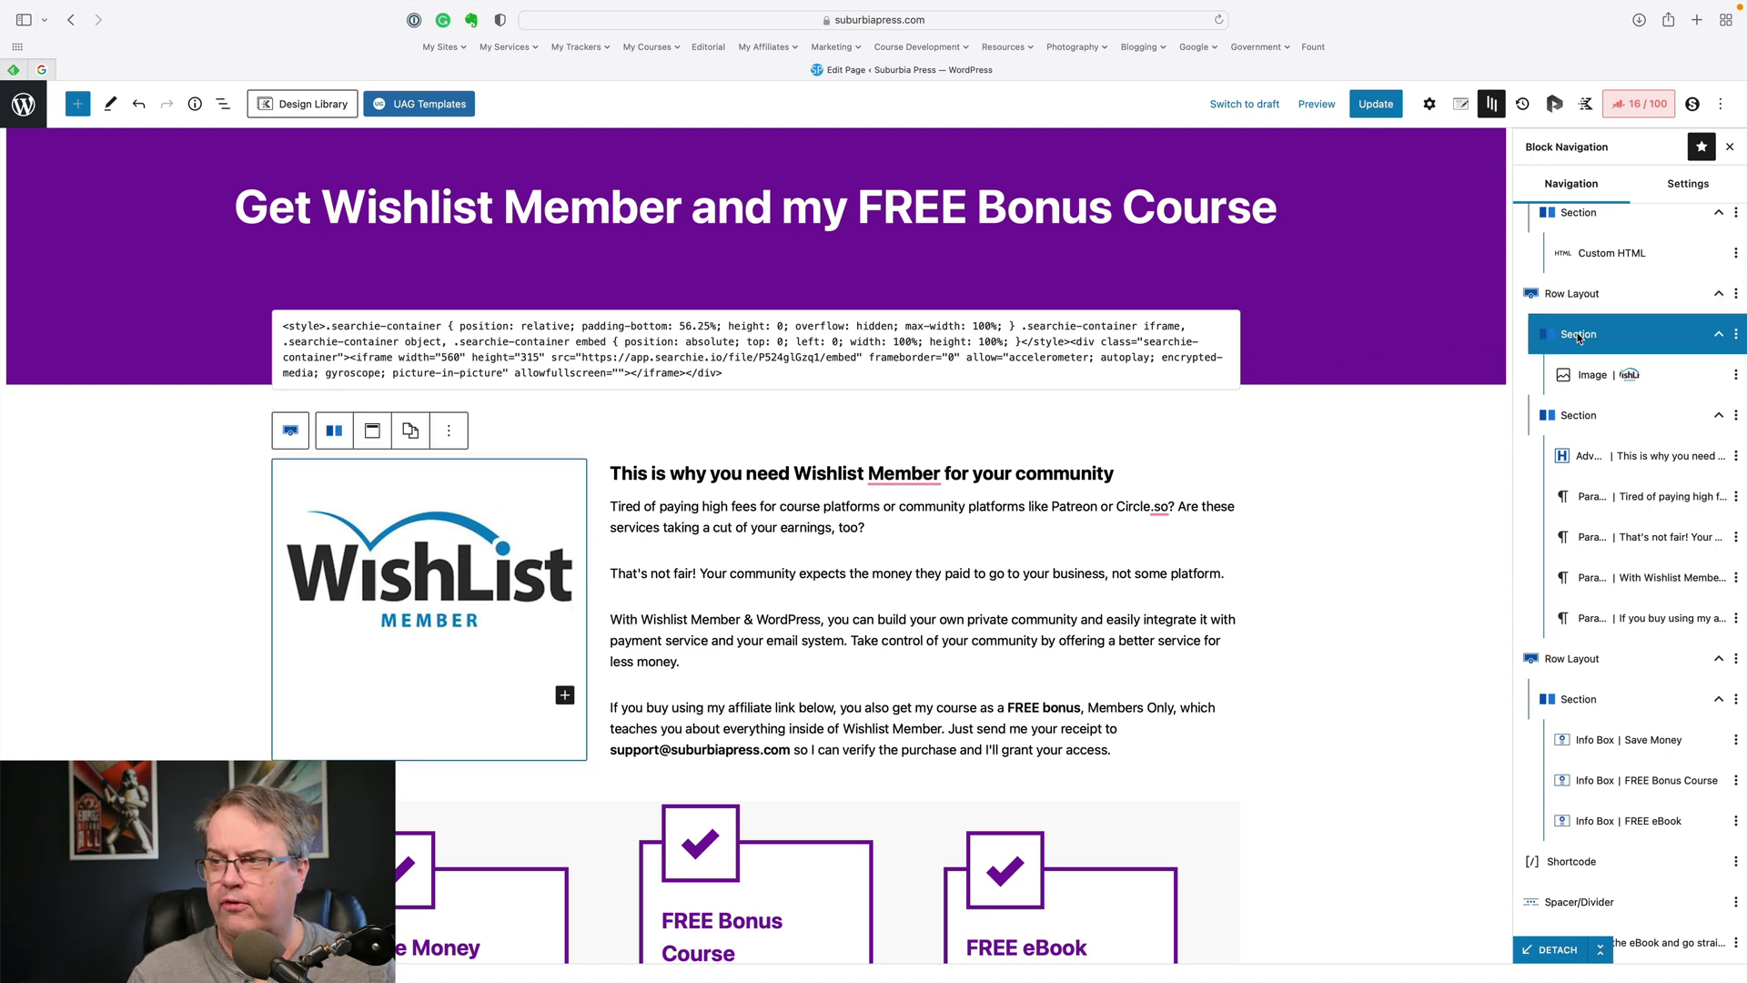
pyautogui.click(1588, 378)
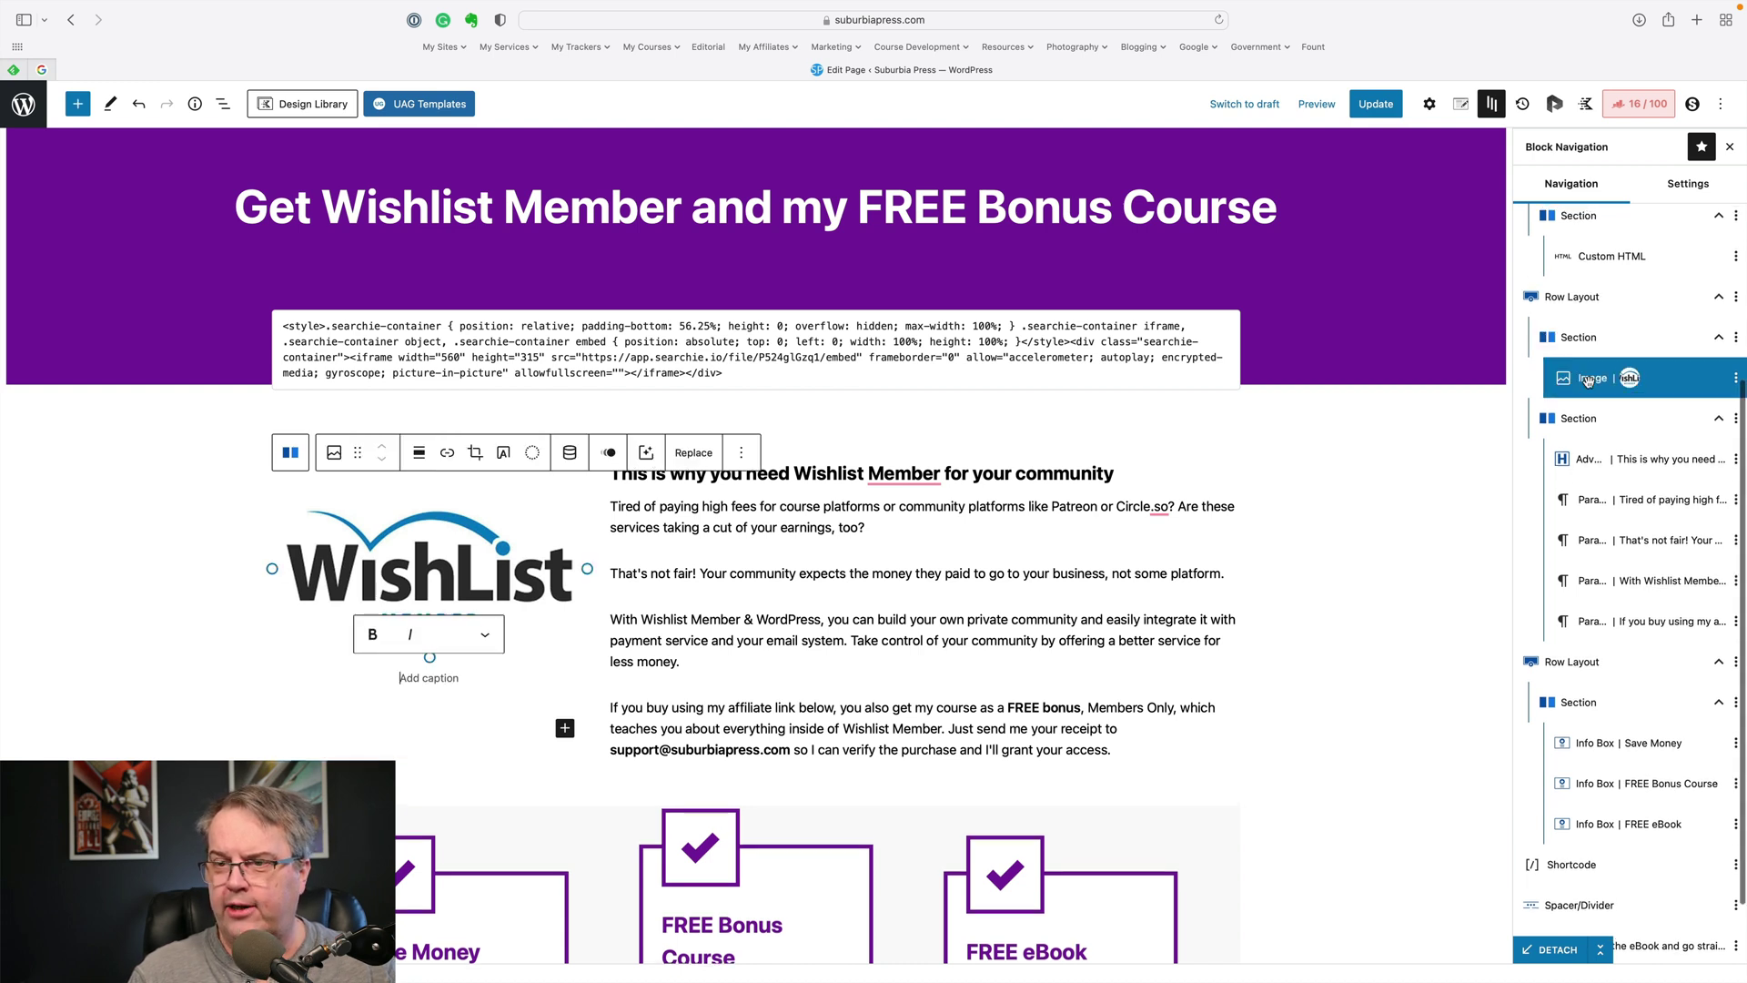
pyautogui.click(1581, 421)
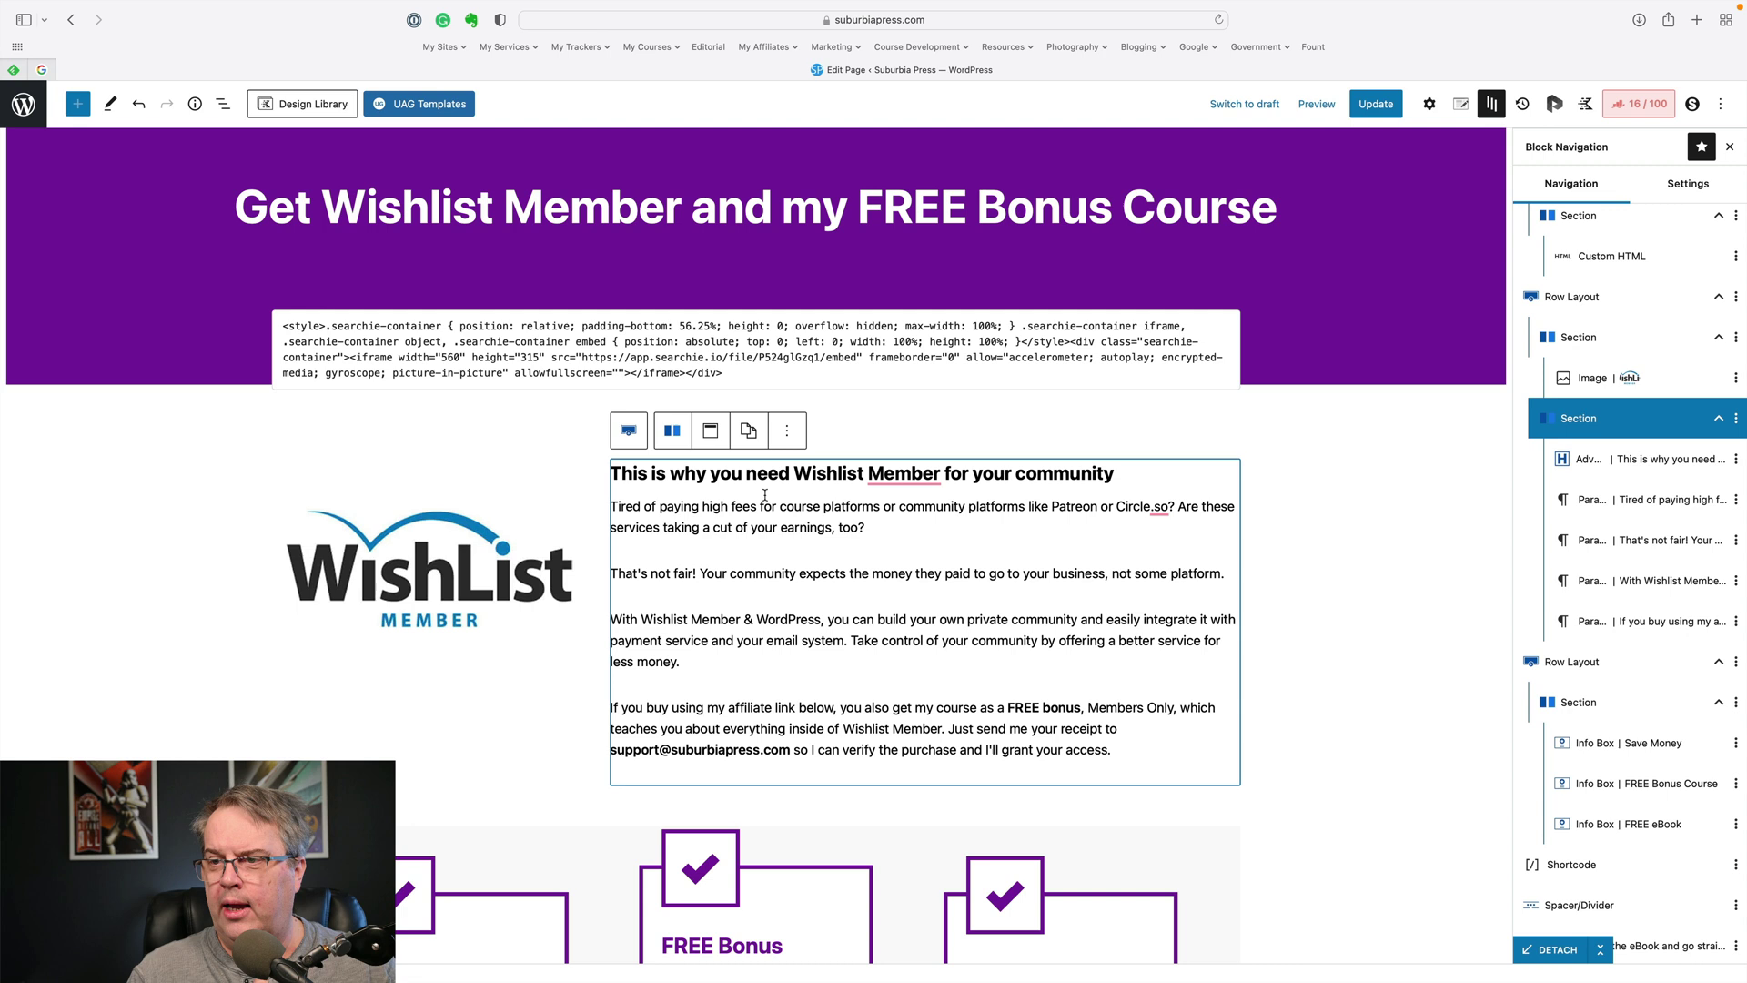
pyautogui.moveTo(904, 473)
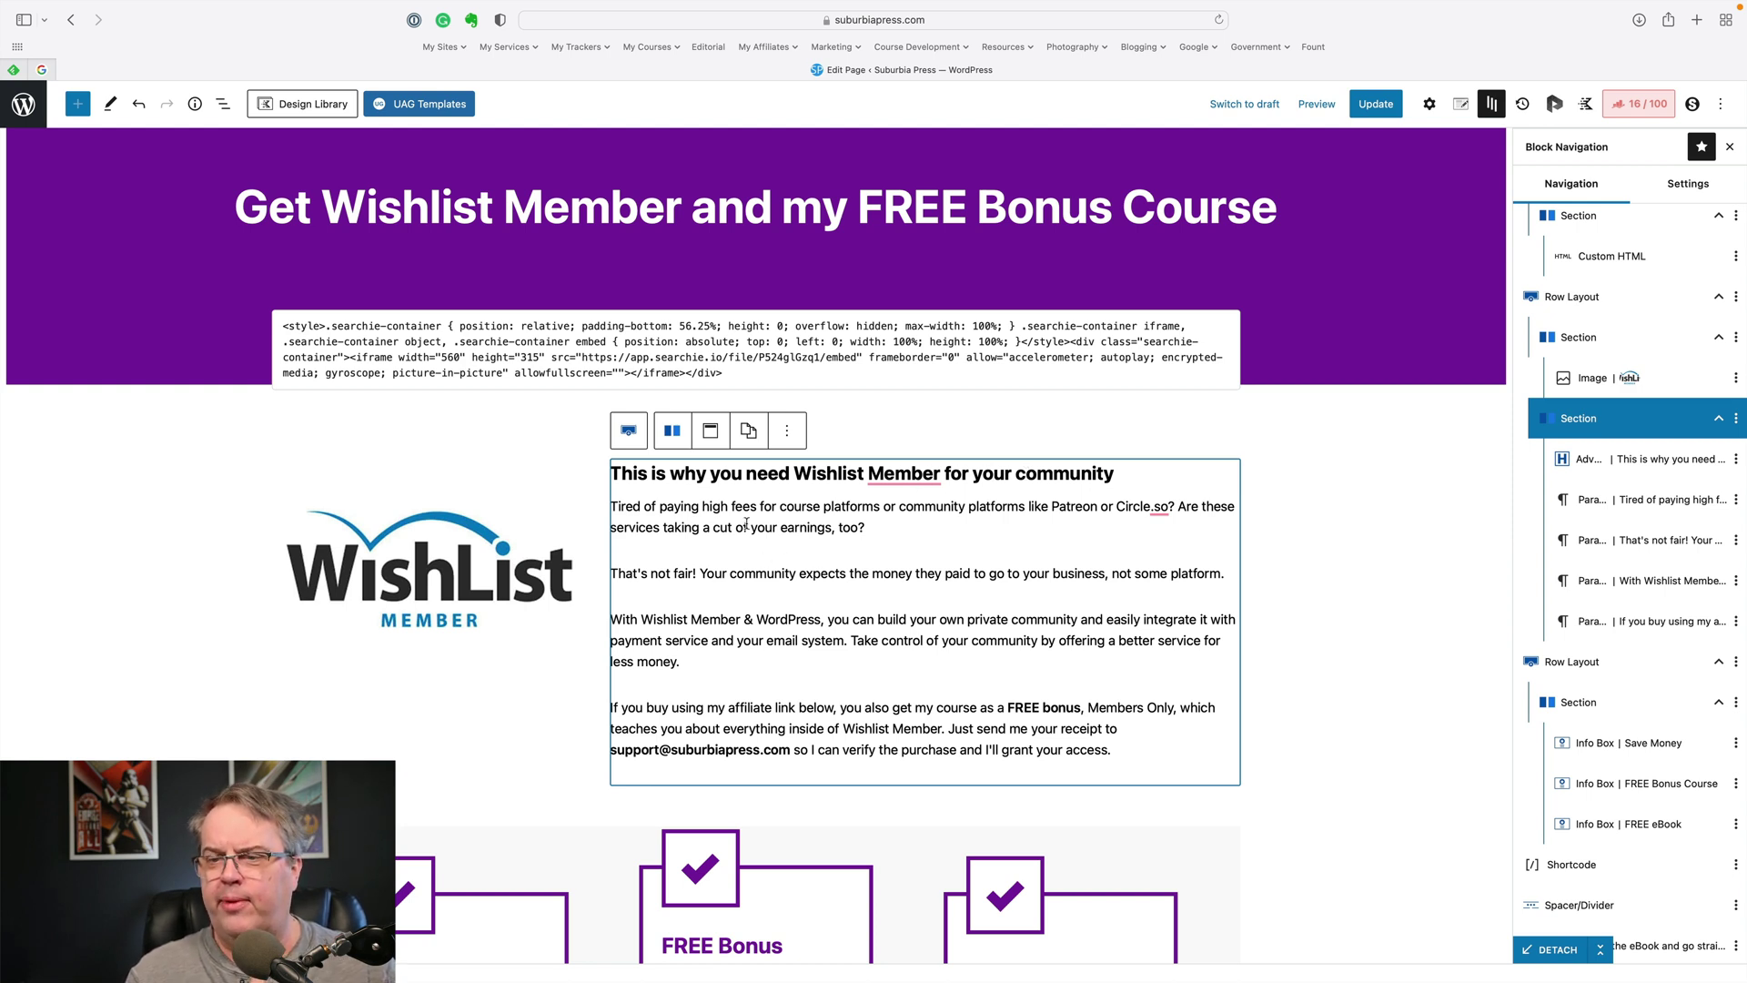
pyautogui.moveTo(923, 546)
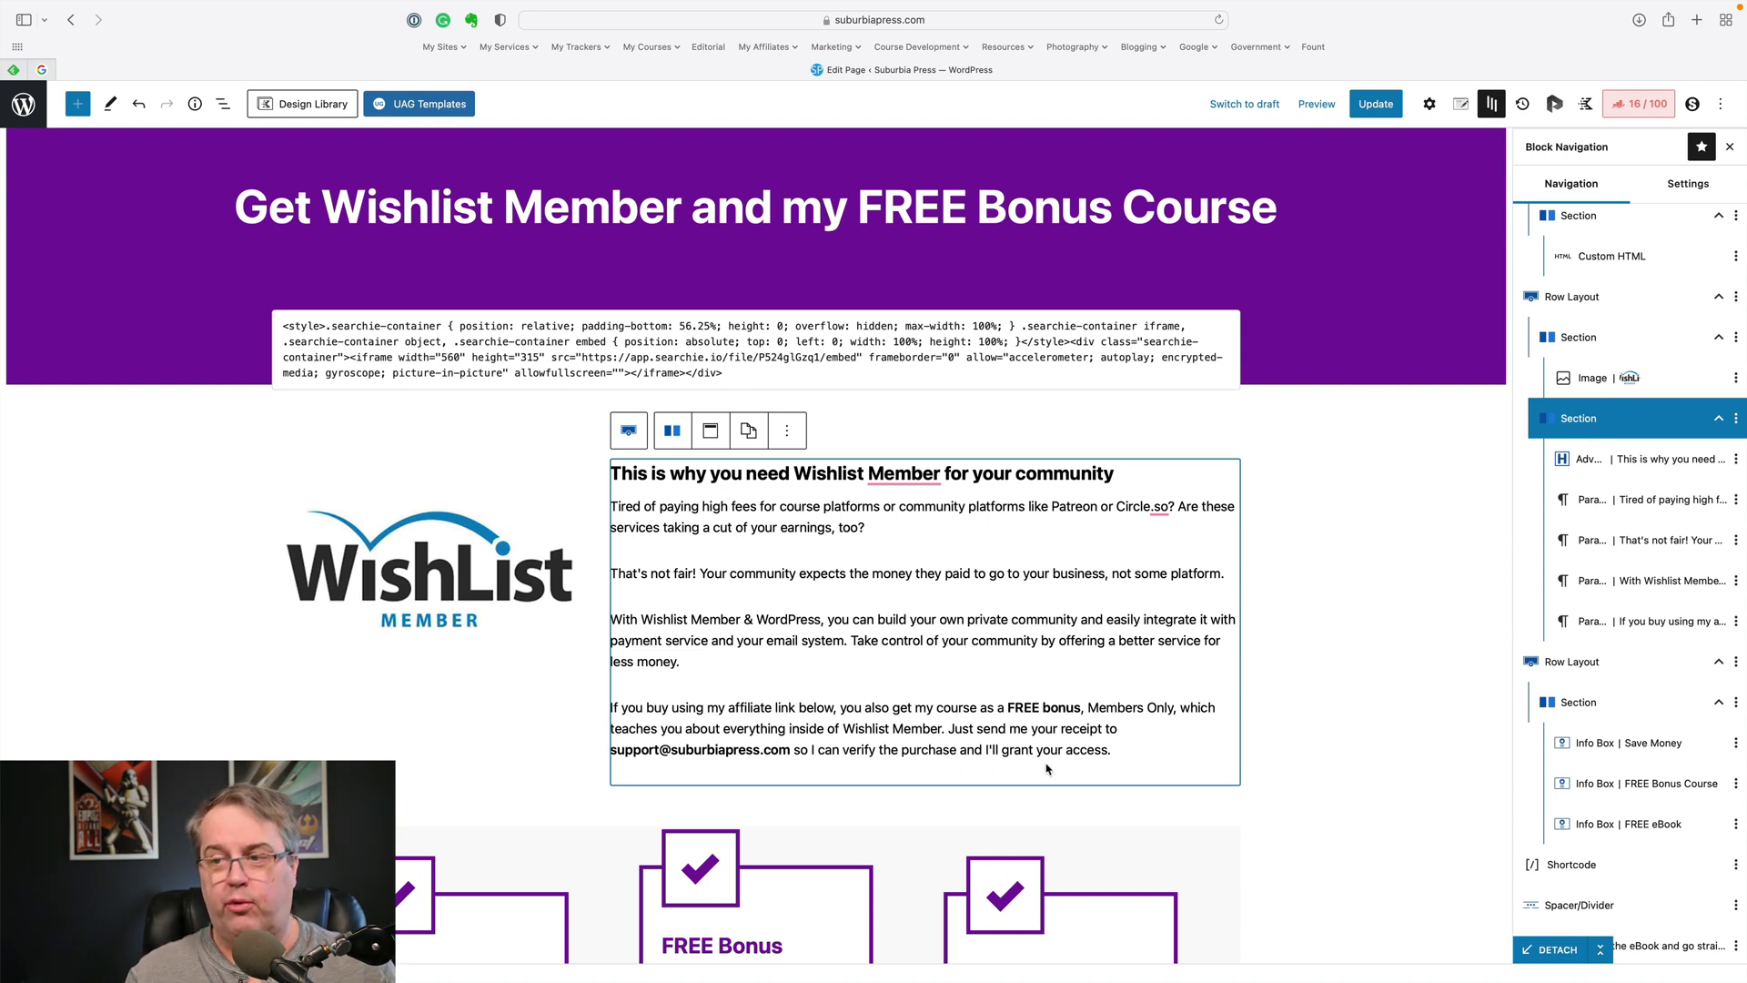
# Step: Select the three info boxes row, then deselect it to show Public visibility and January 11, 2022 publish date
pyautogui.click(1565, 667)
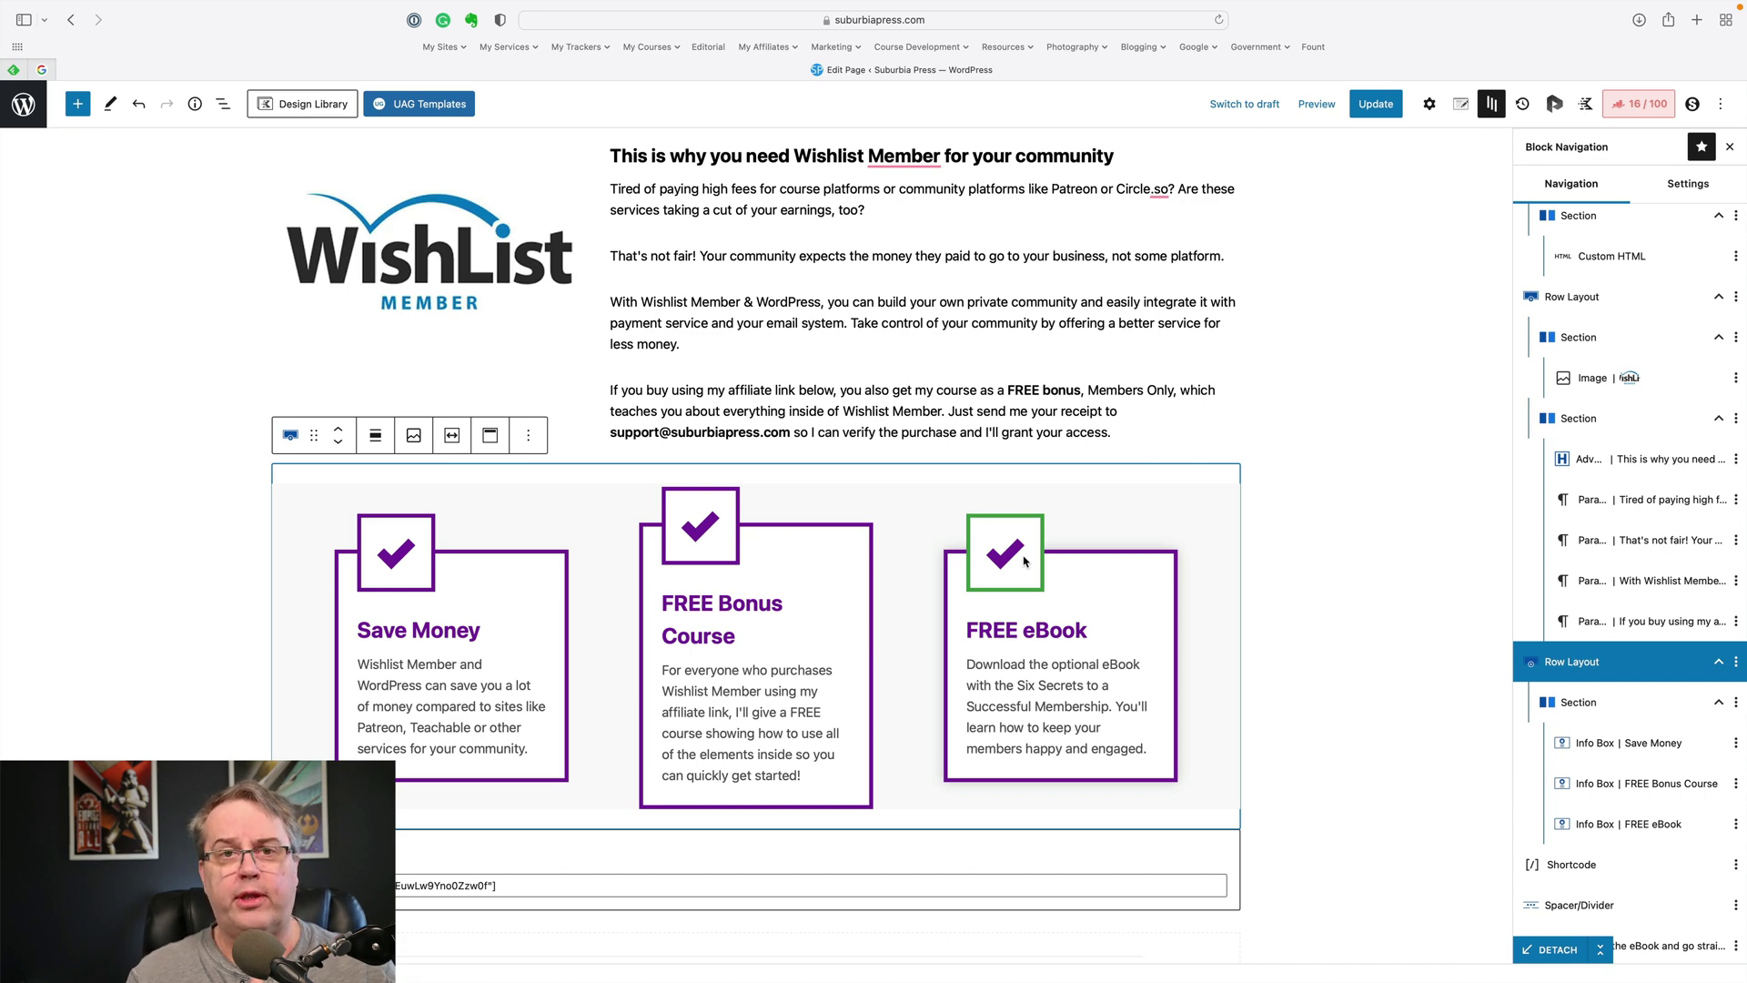
pyautogui.click(1404, 553)
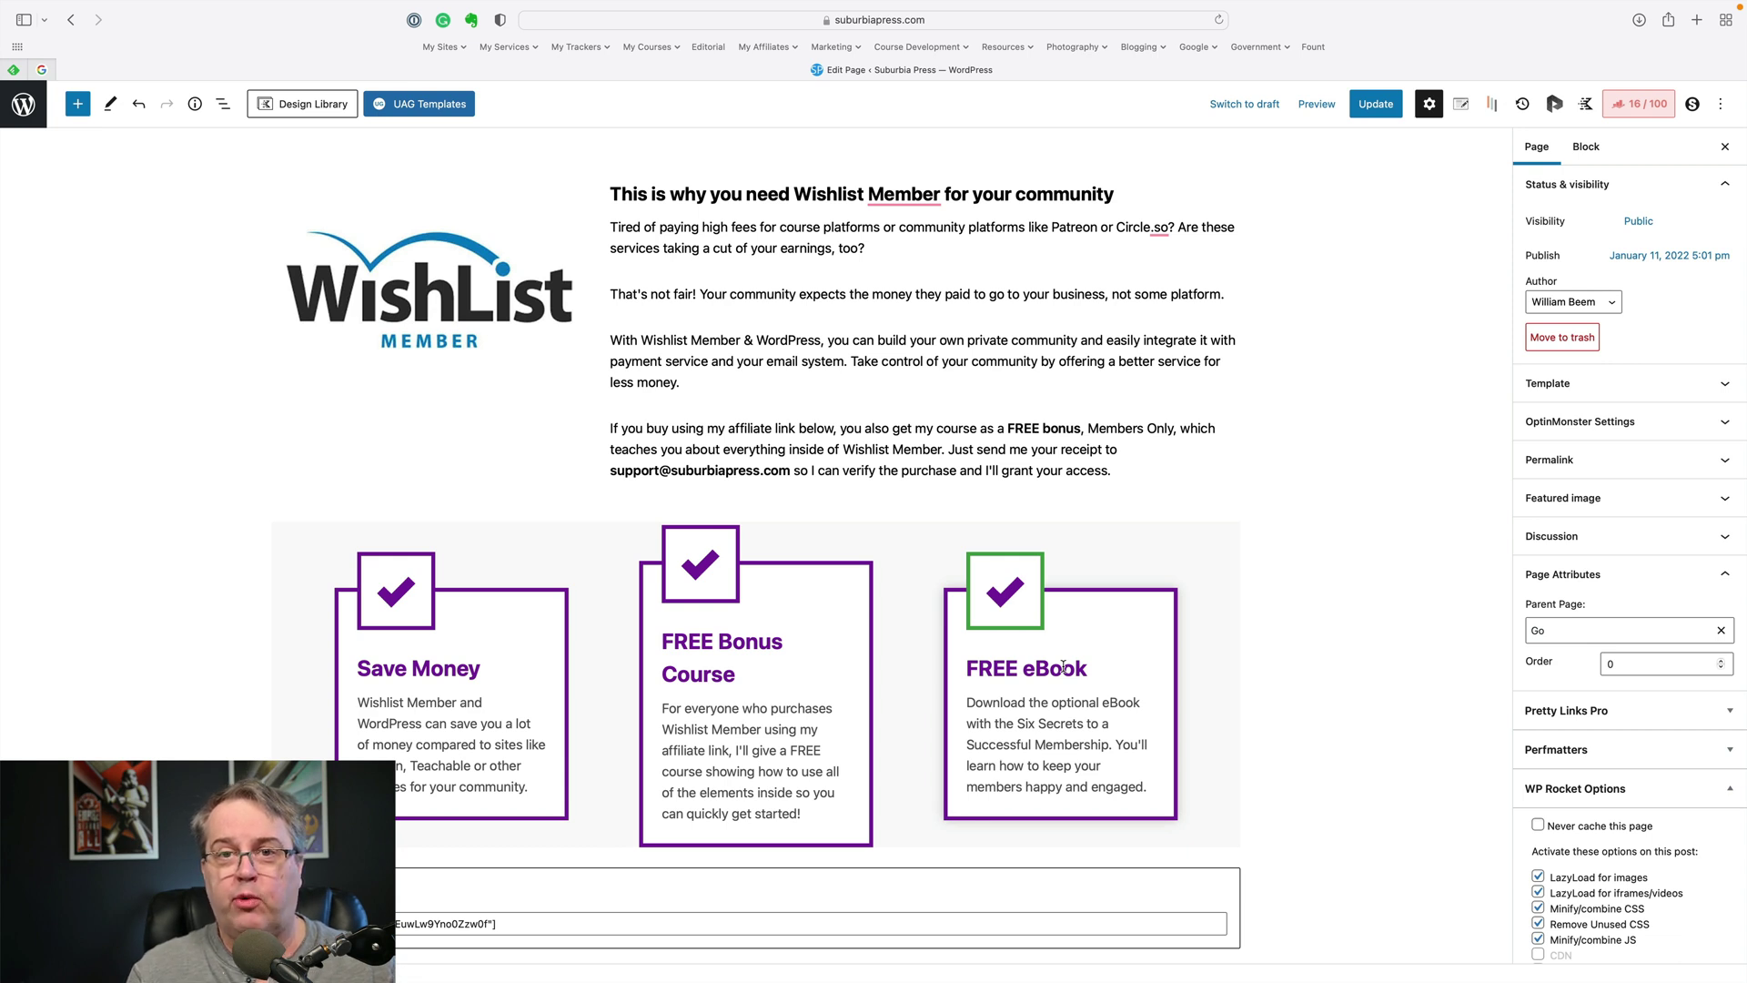
# Step: Select the info-box Section in Block Navigation and expand its Align Settings
pyautogui.click(1497, 107)
pyautogui.scroll(-2, 1653, 508)
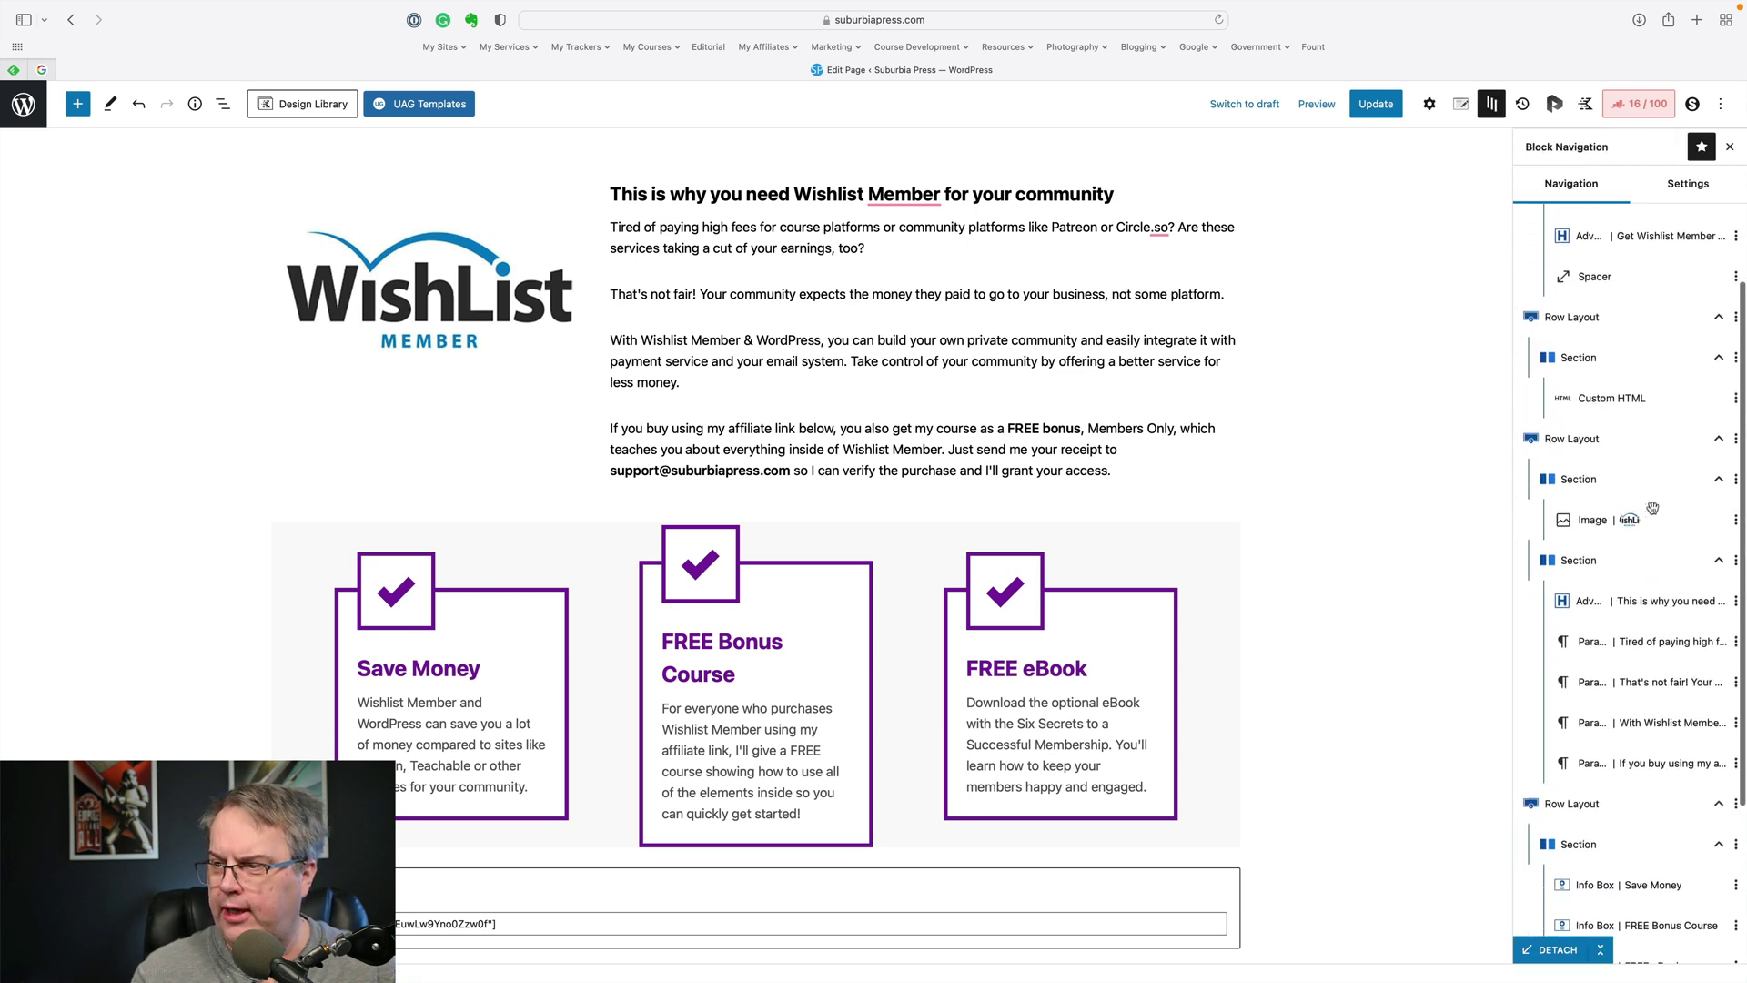
pyautogui.scroll(-1, 1652, 508)
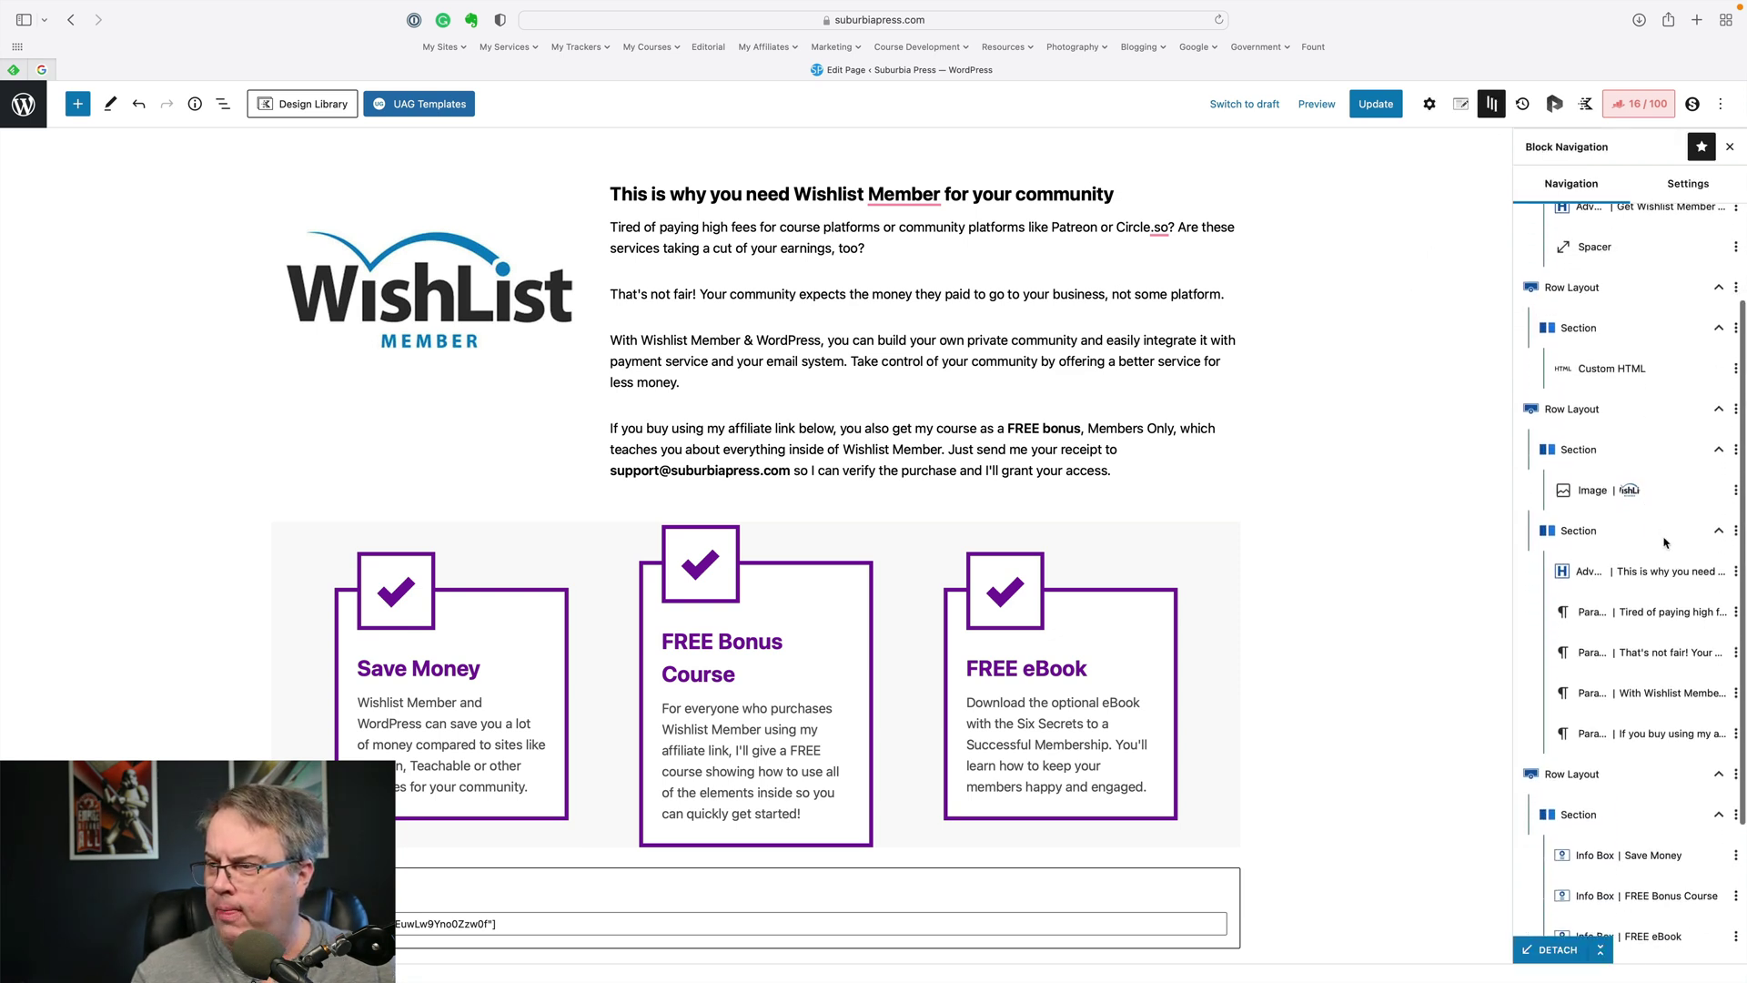
pyautogui.scroll(-3, 1665, 543)
pyautogui.click(1579, 678)
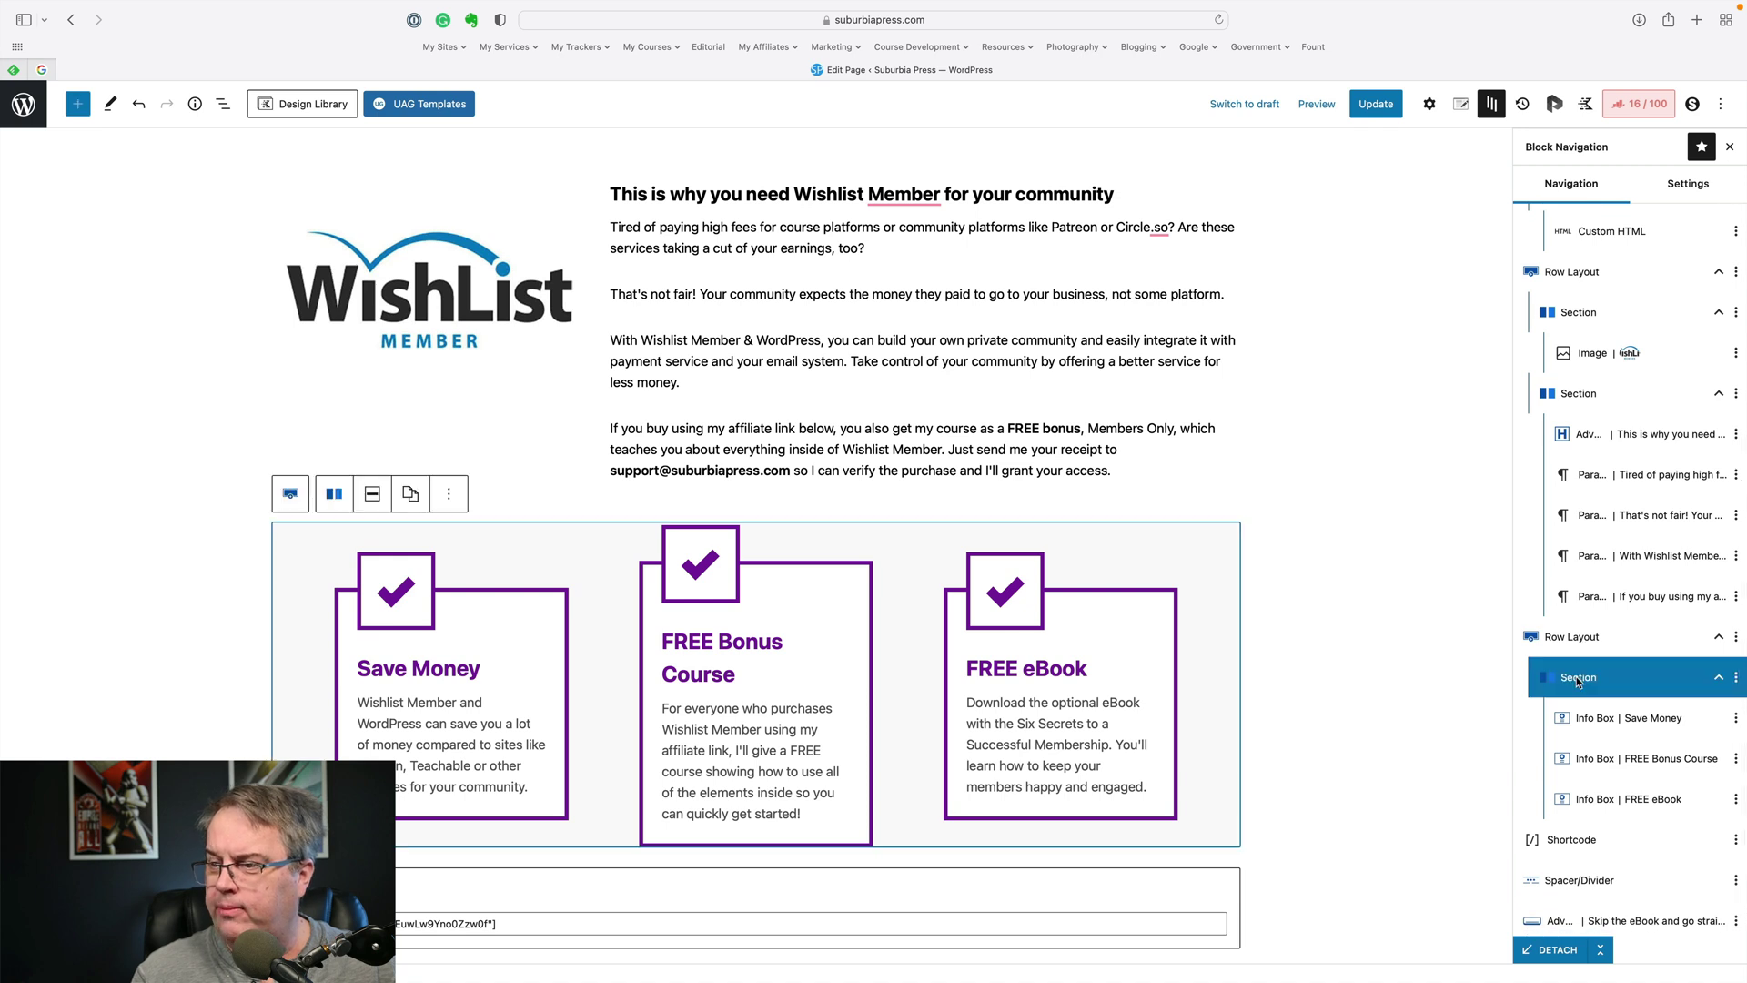
pyautogui.click(1429, 106)
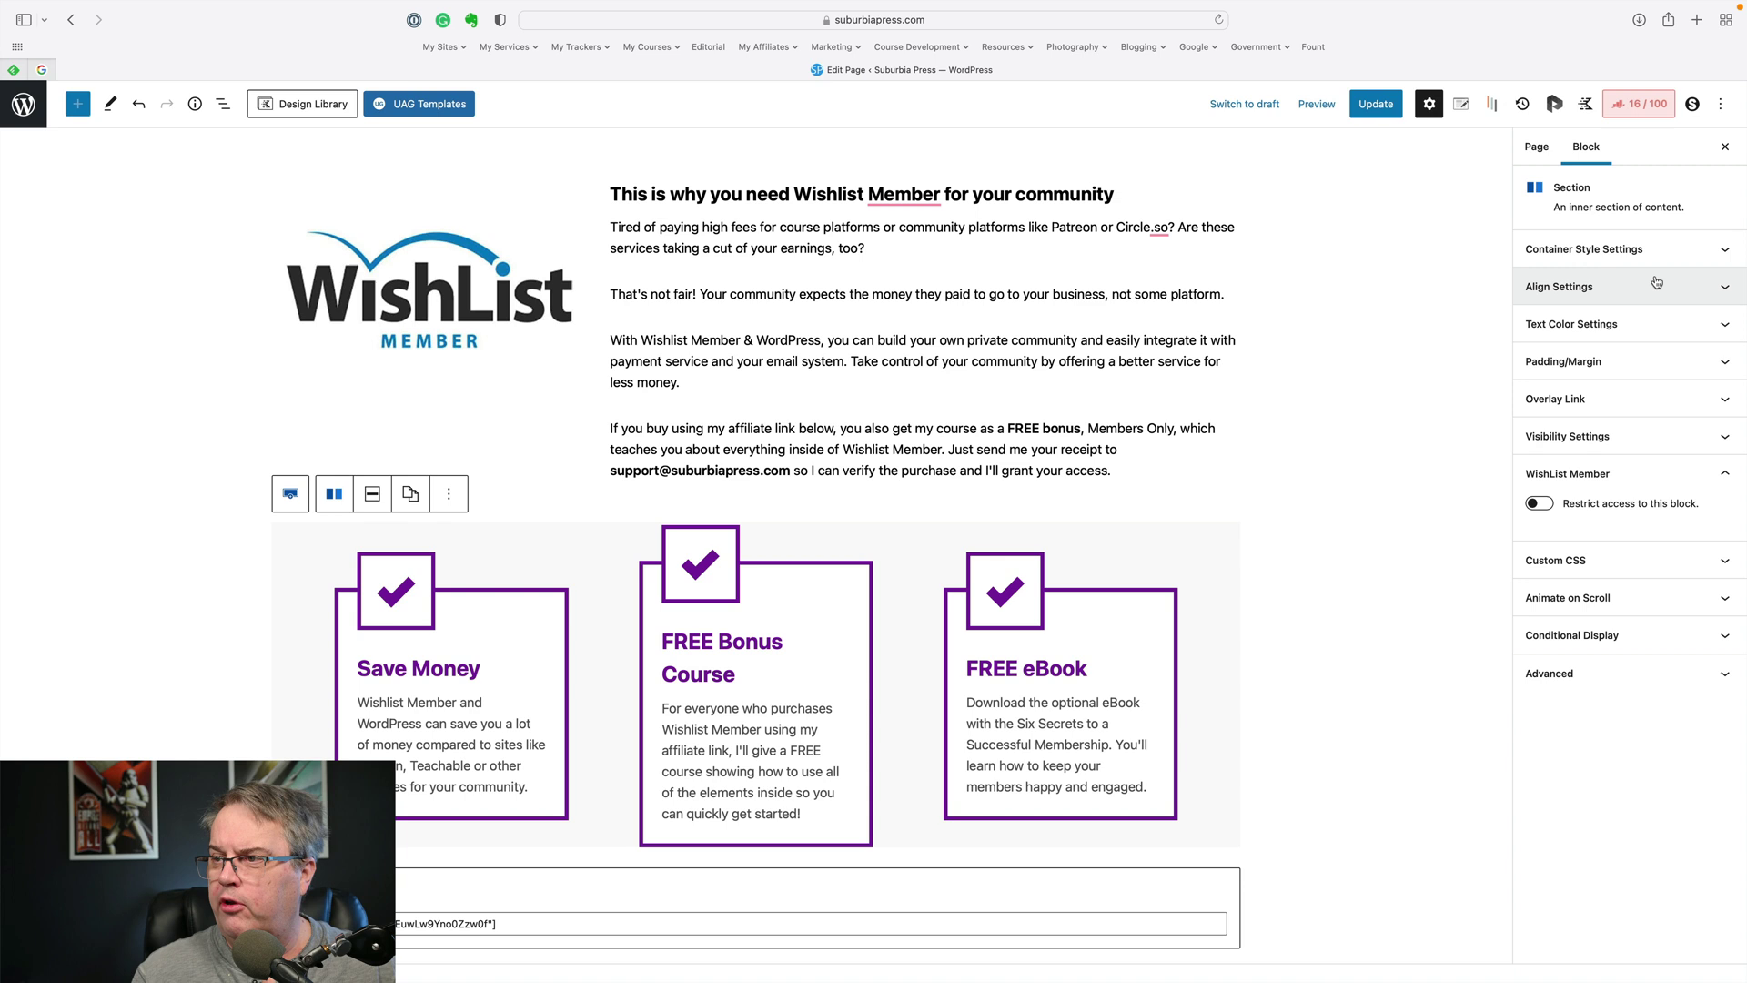
pyautogui.click(1723, 288)
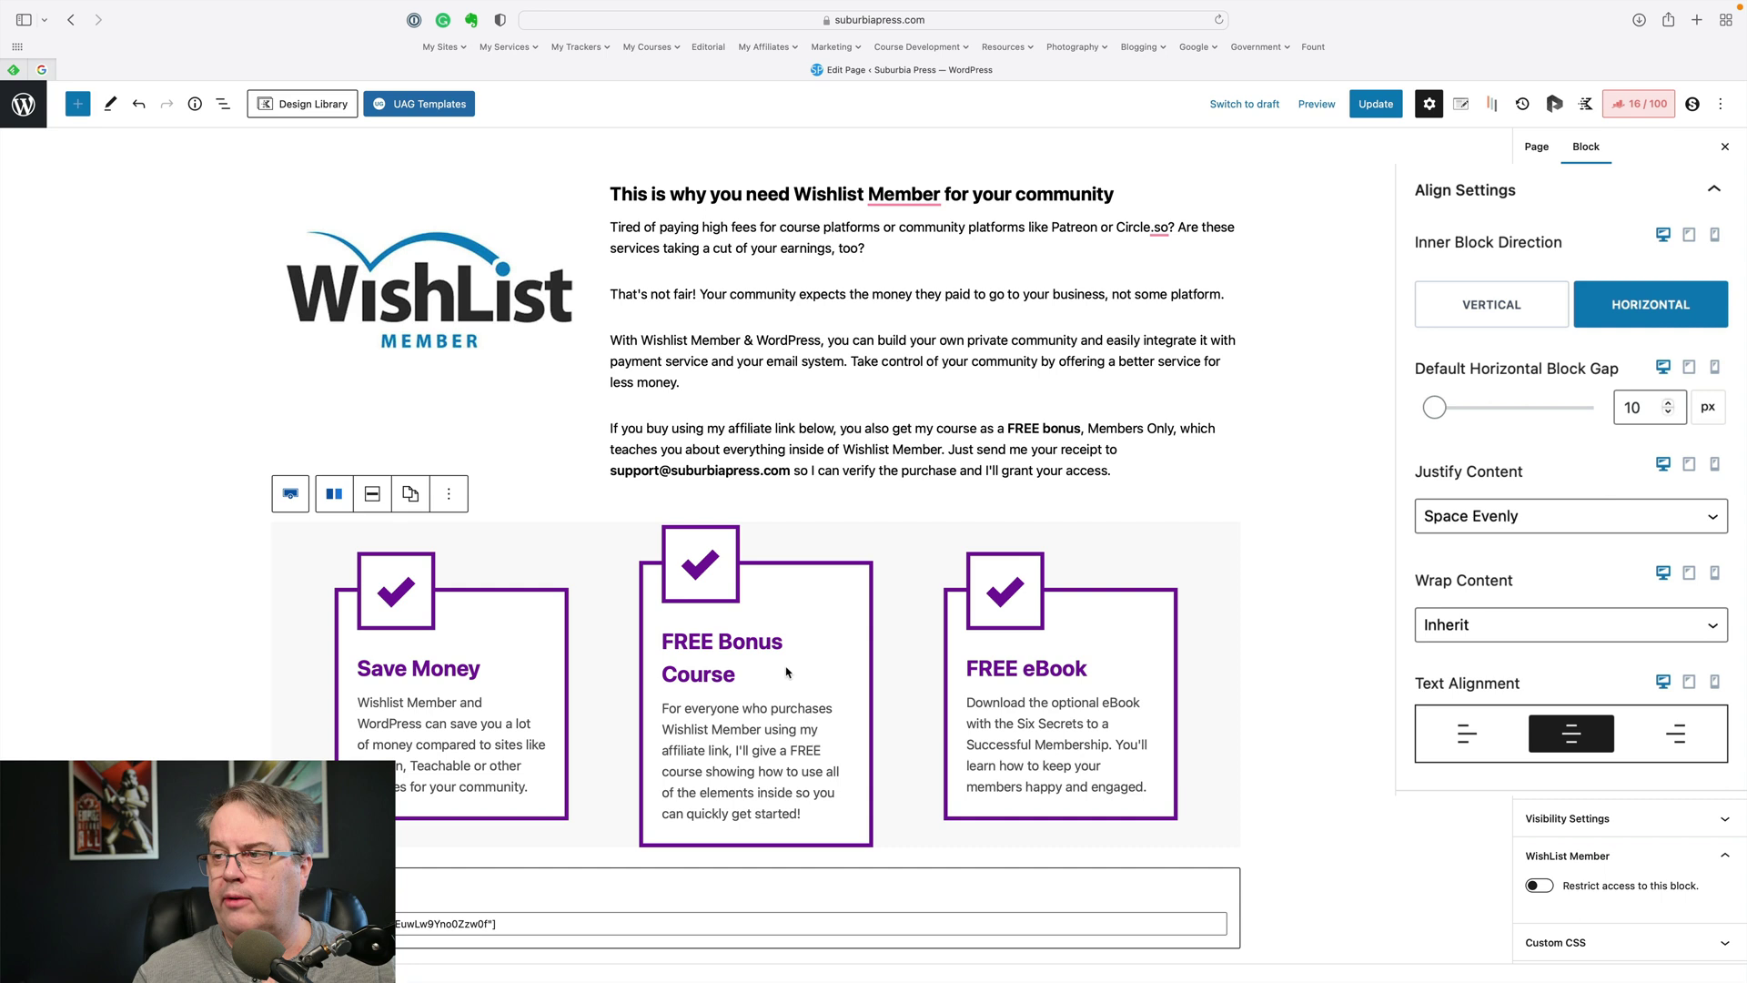
# Step: Try the Justify Content options and settle on Space Around for the three info boxes
pyautogui.click(1700, 517)
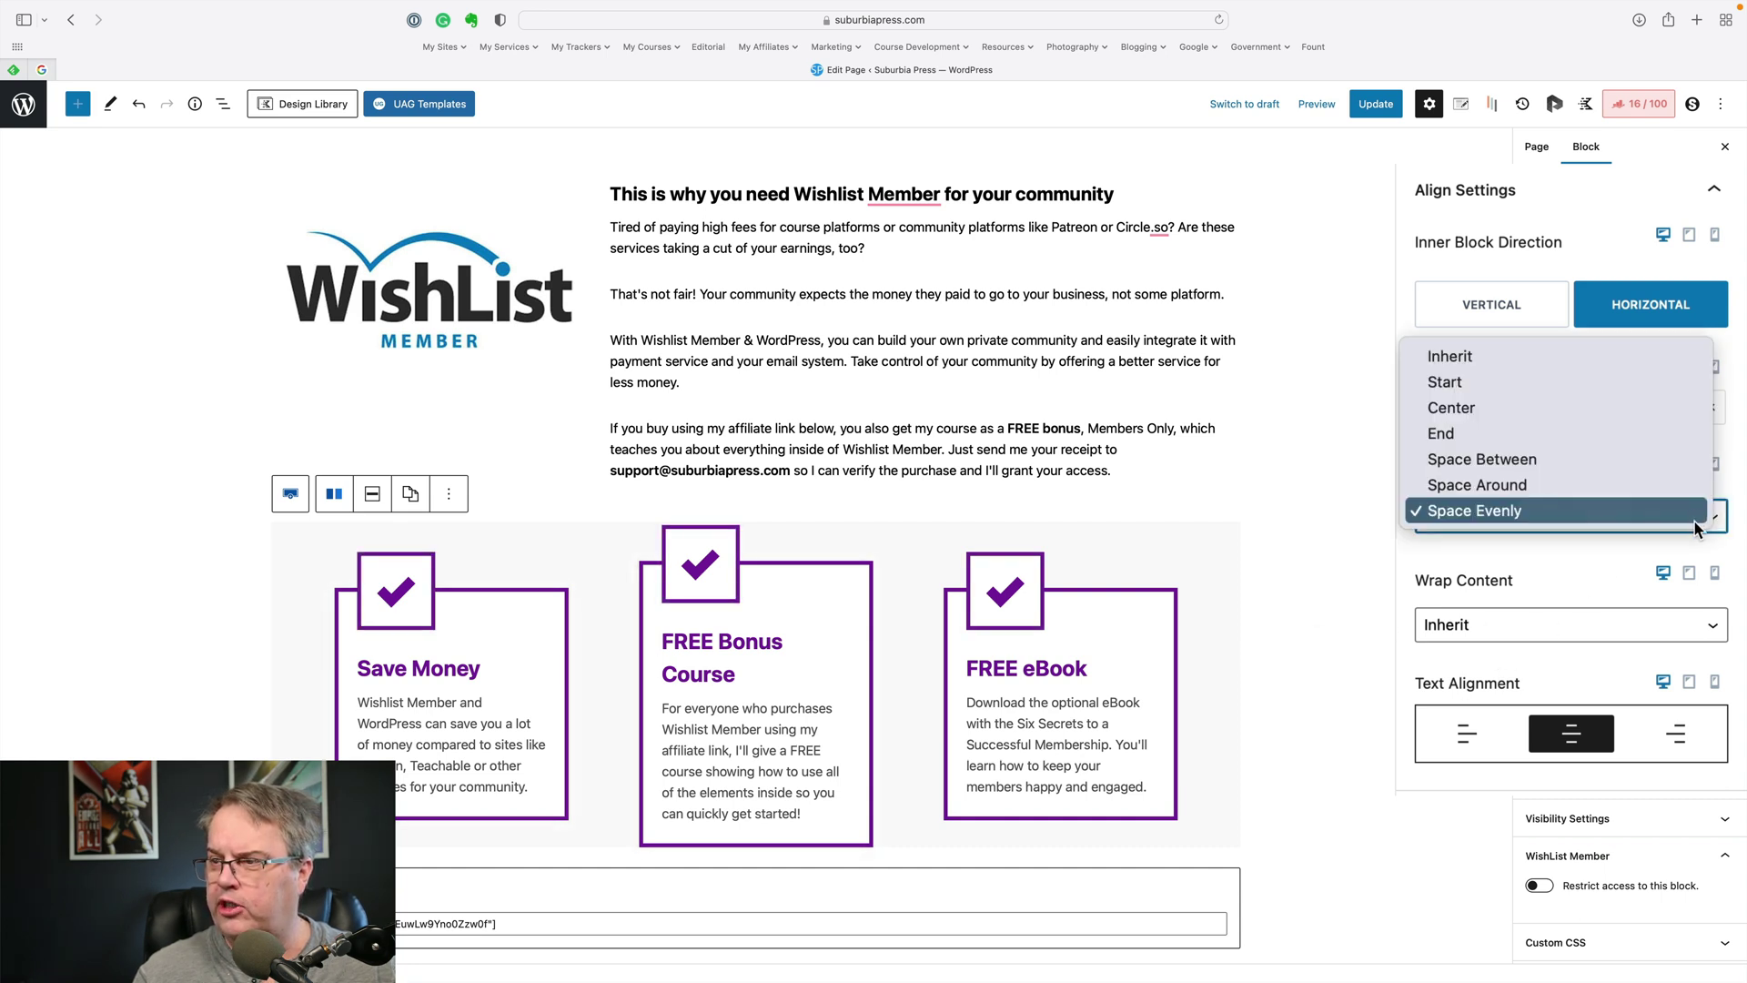
pyautogui.click(1633, 382)
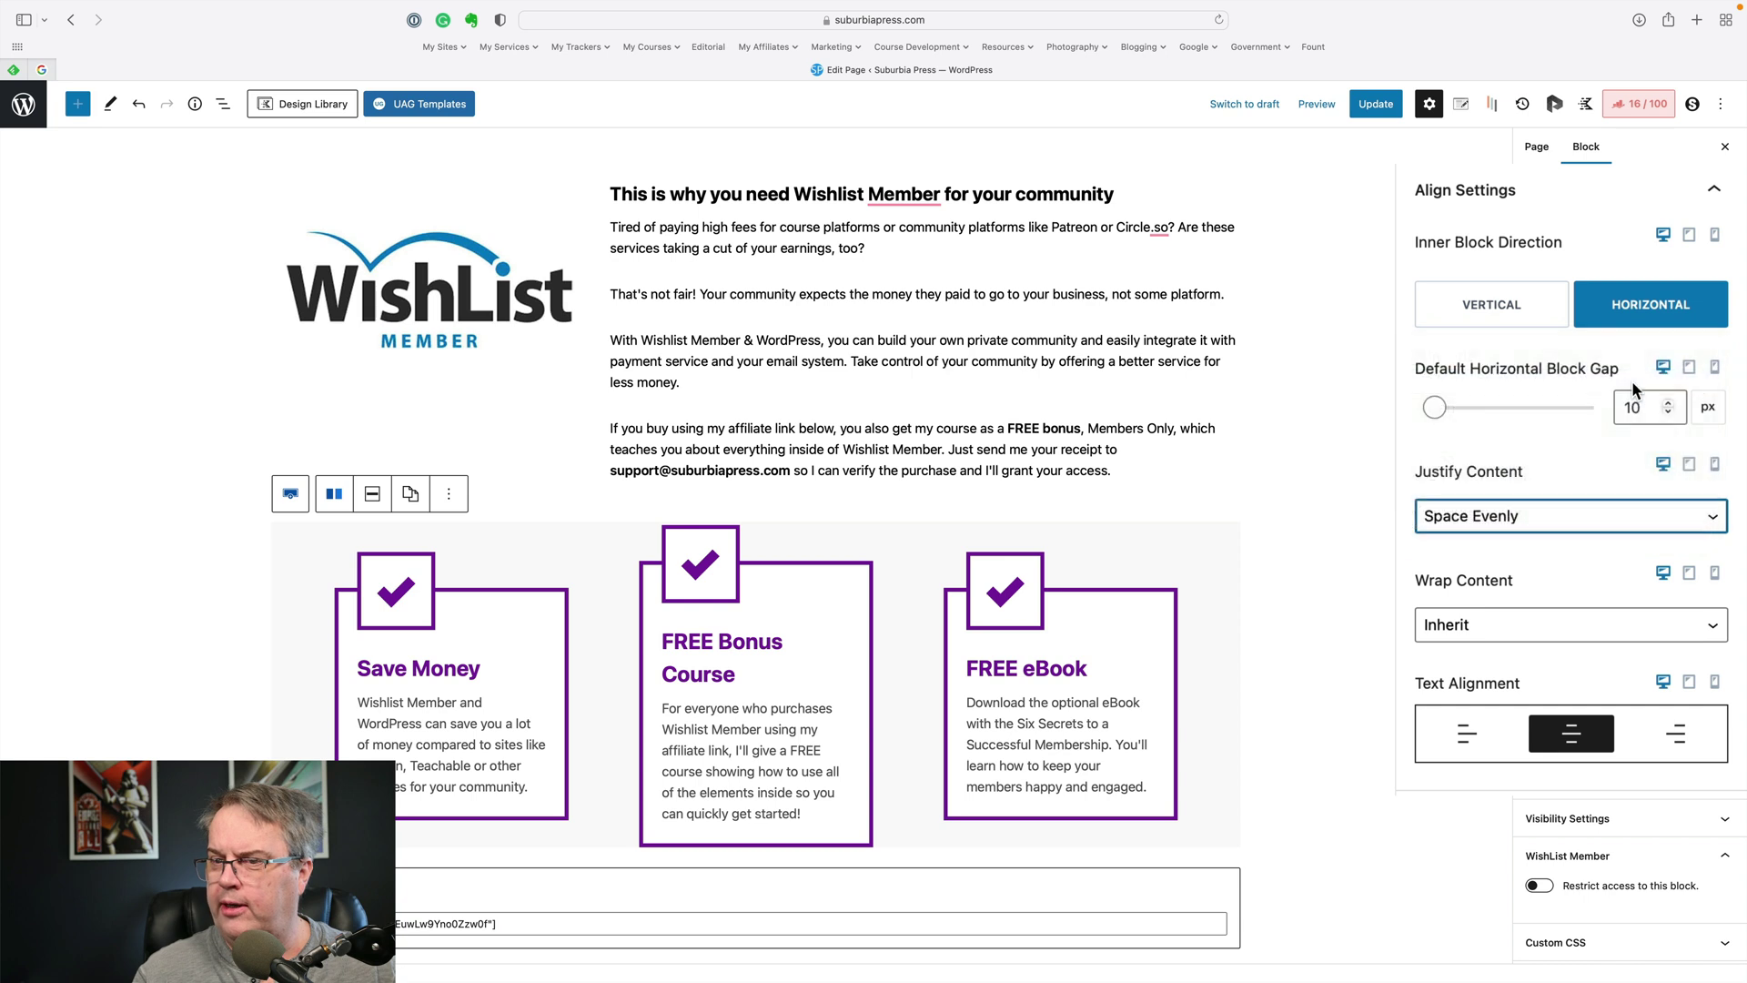
pyautogui.click(1574, 515)
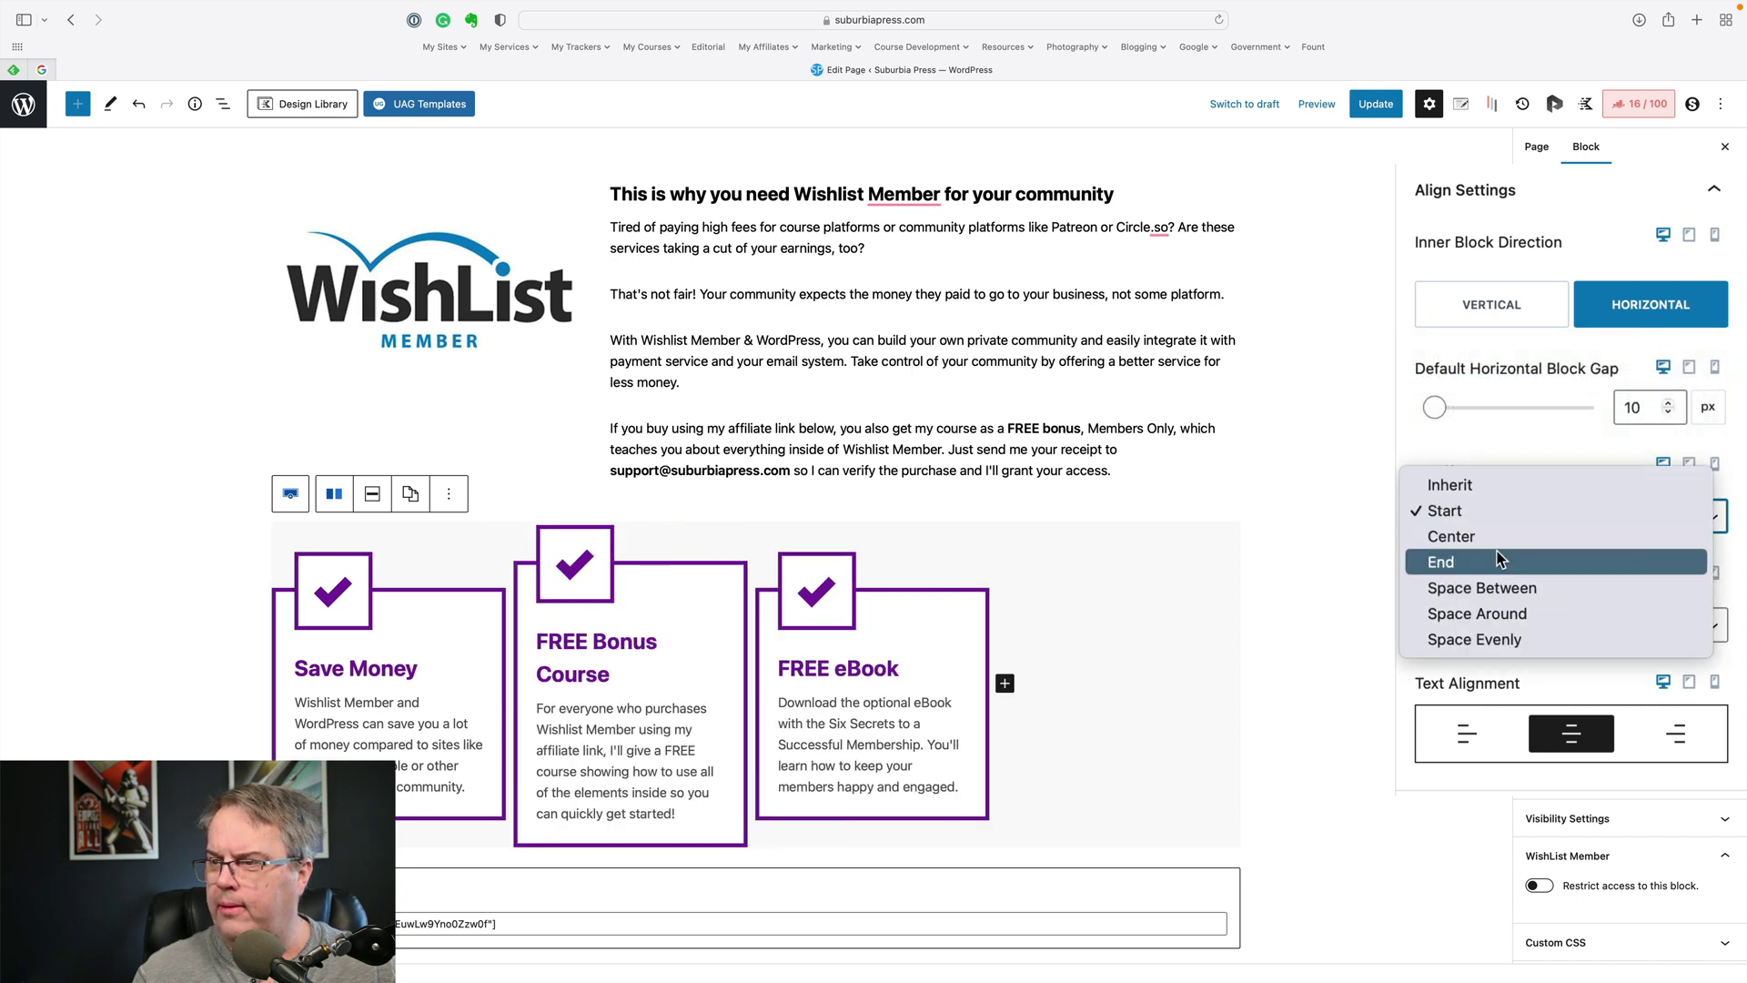
pyautogui.press('Escape')
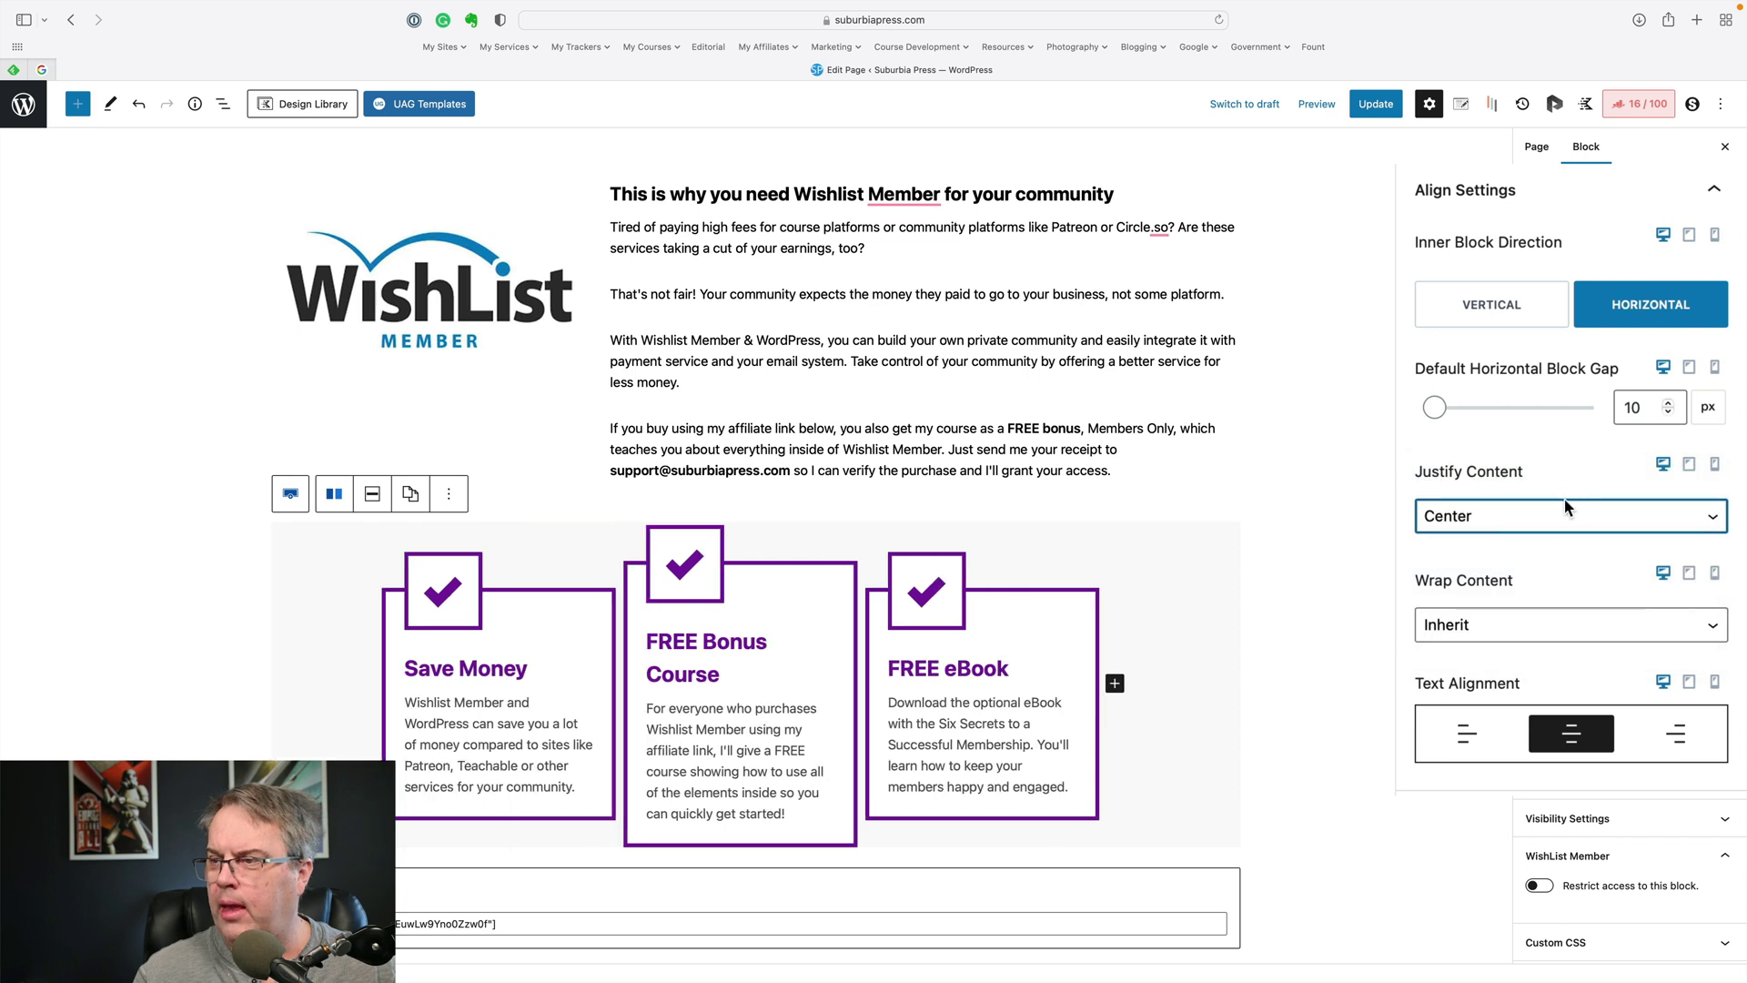
pyautogui.click(1564, 512)
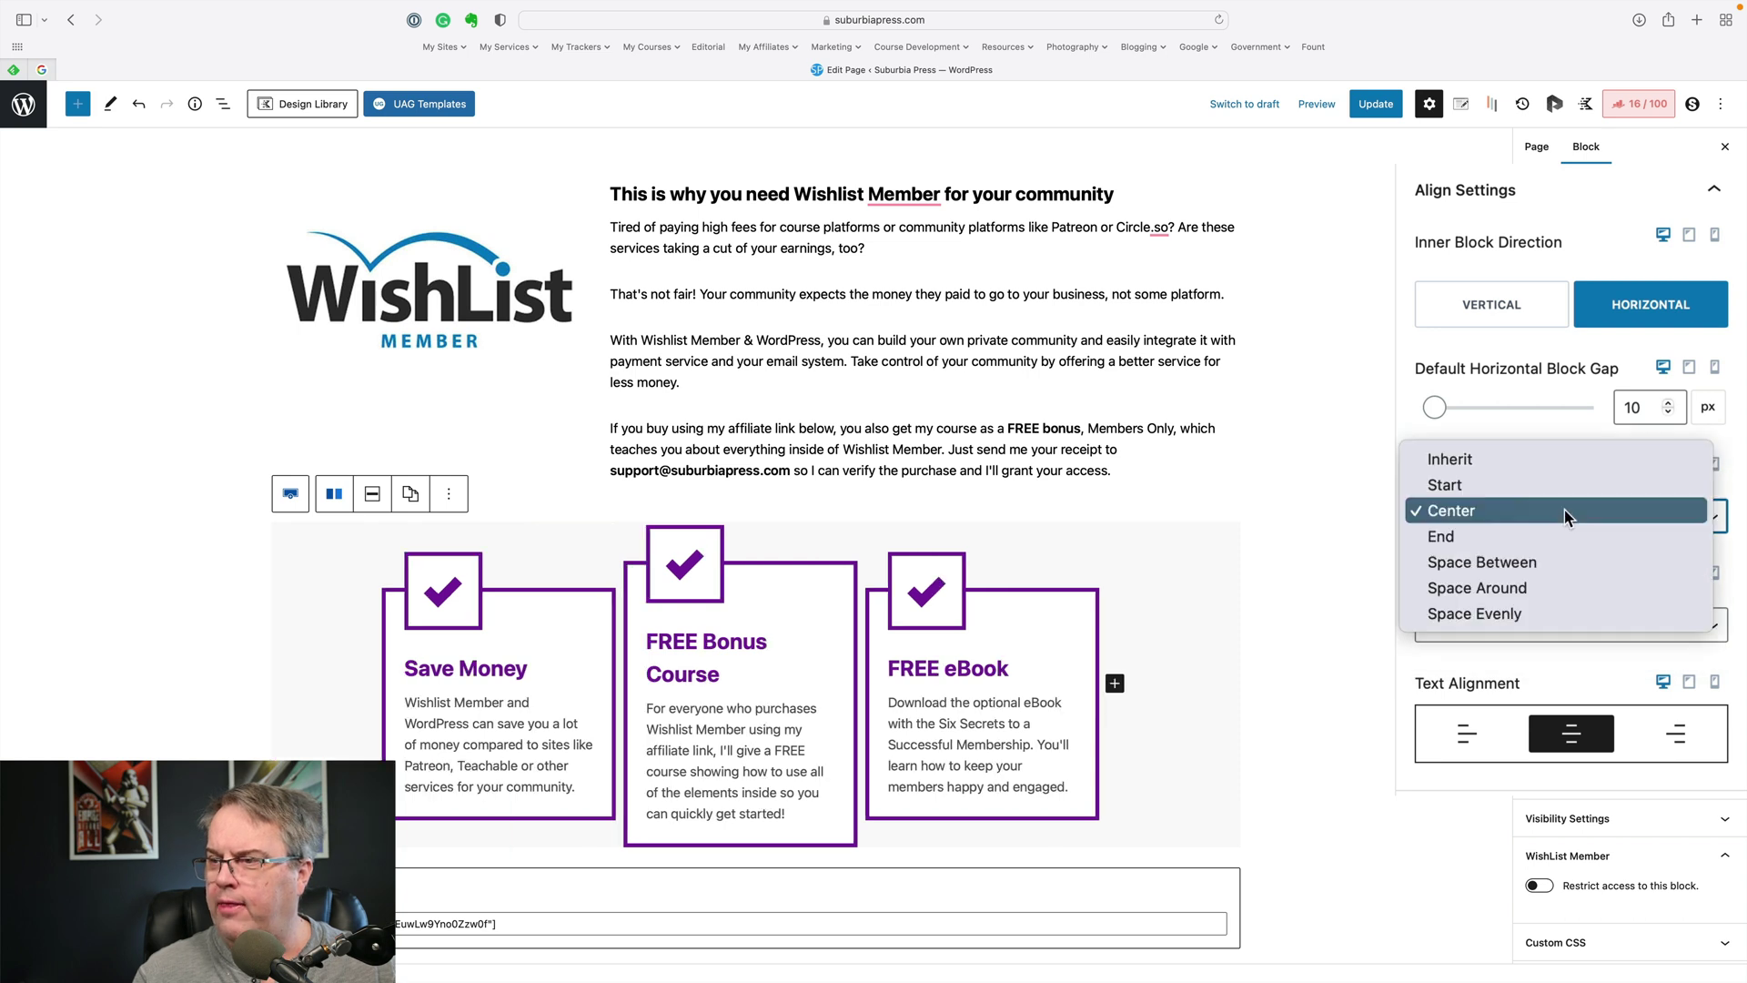
pyautogui.click(1542, 616)
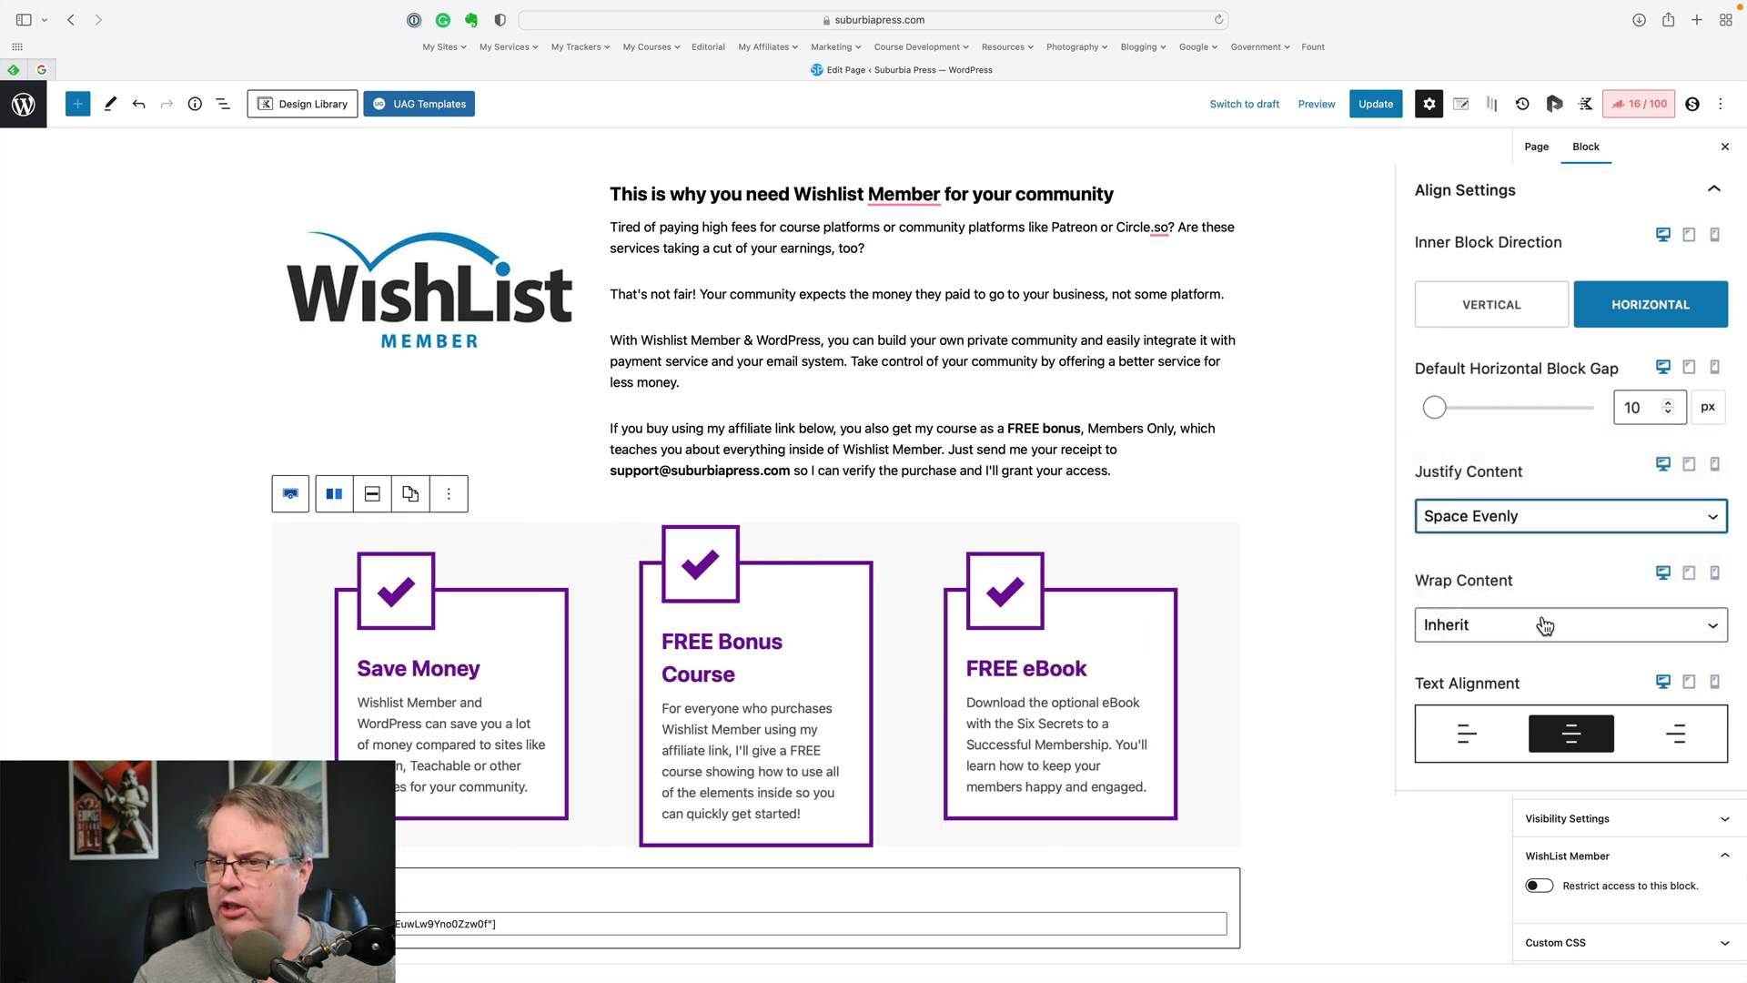
pyautogui.click(1524, 517)
pyautogui.click(1493, 485)
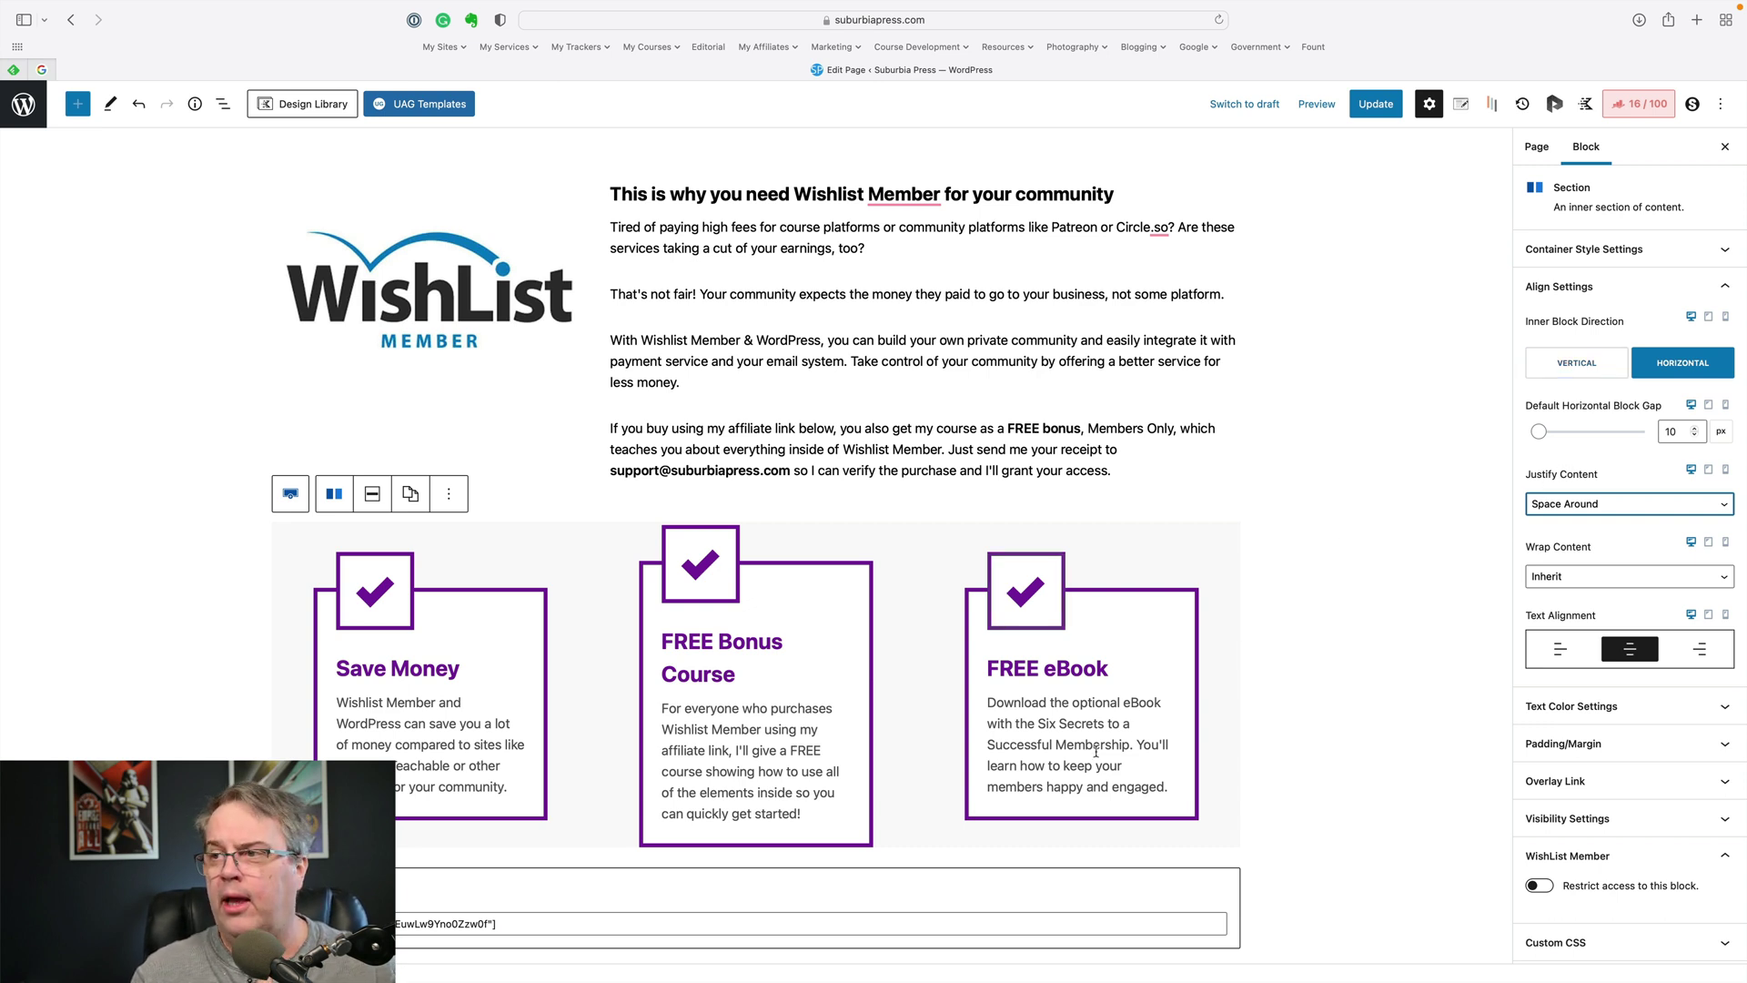
pyautogui.click(1127, 669)
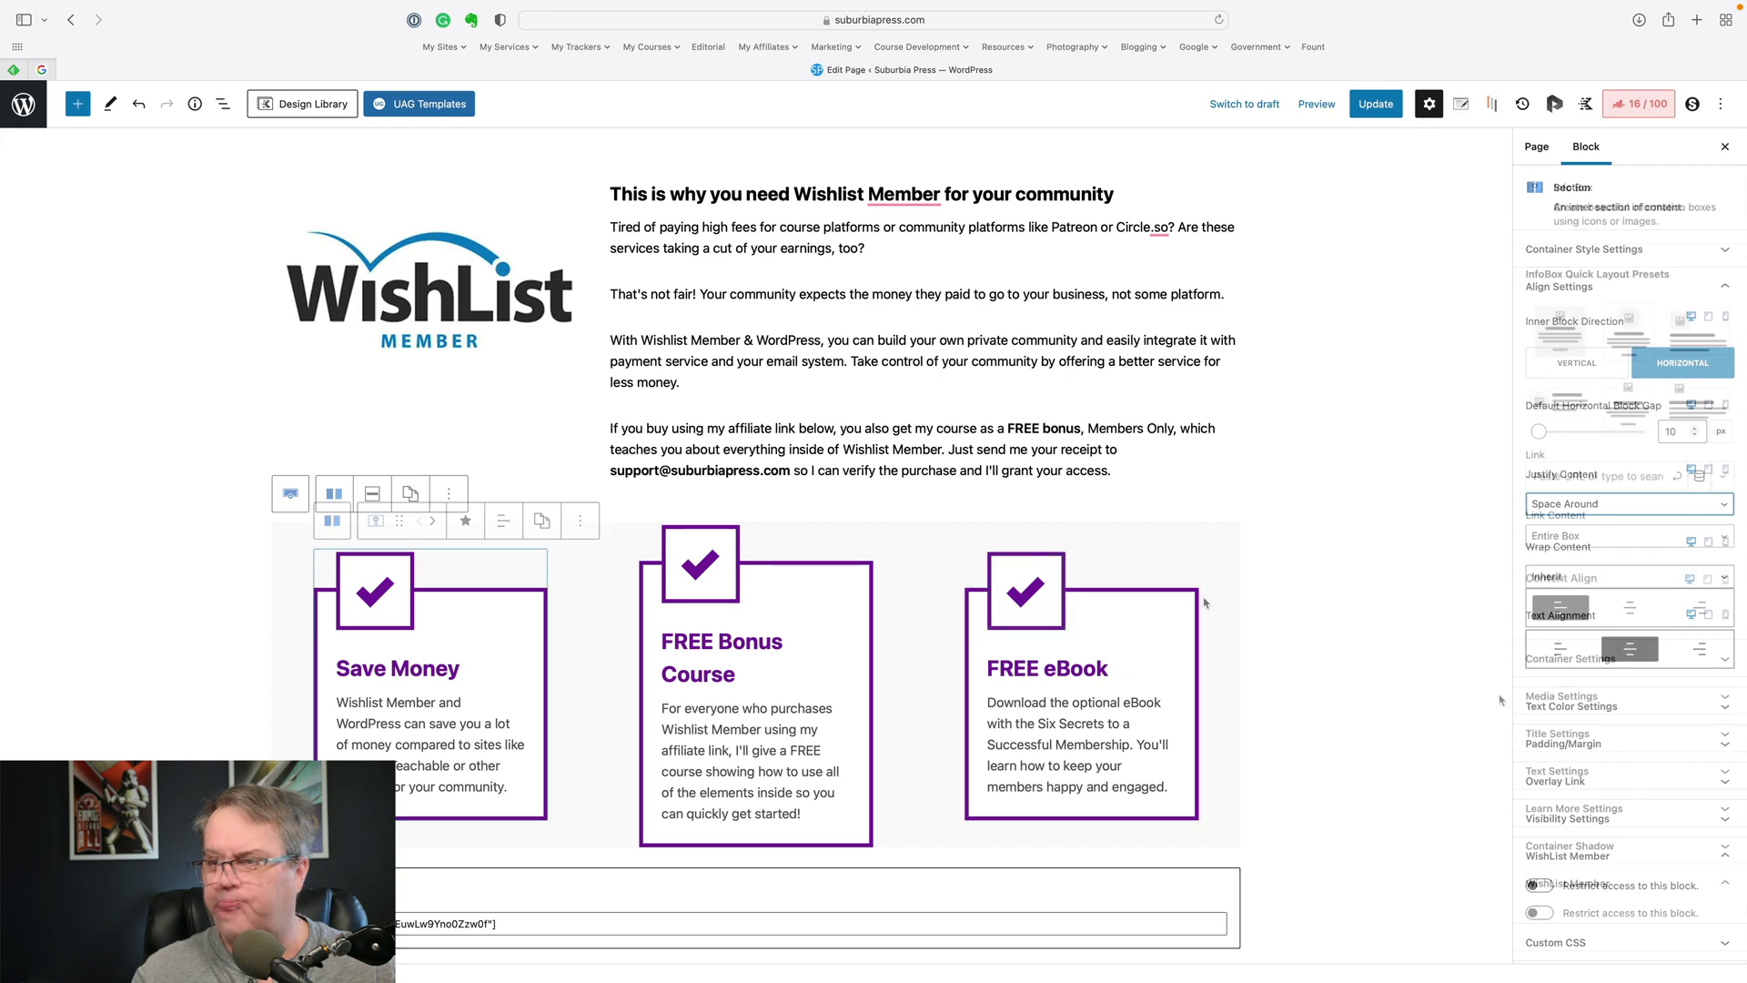
pyautogui.click(1726, 661)
pyautogui.scroll(-3, 1689, 705)
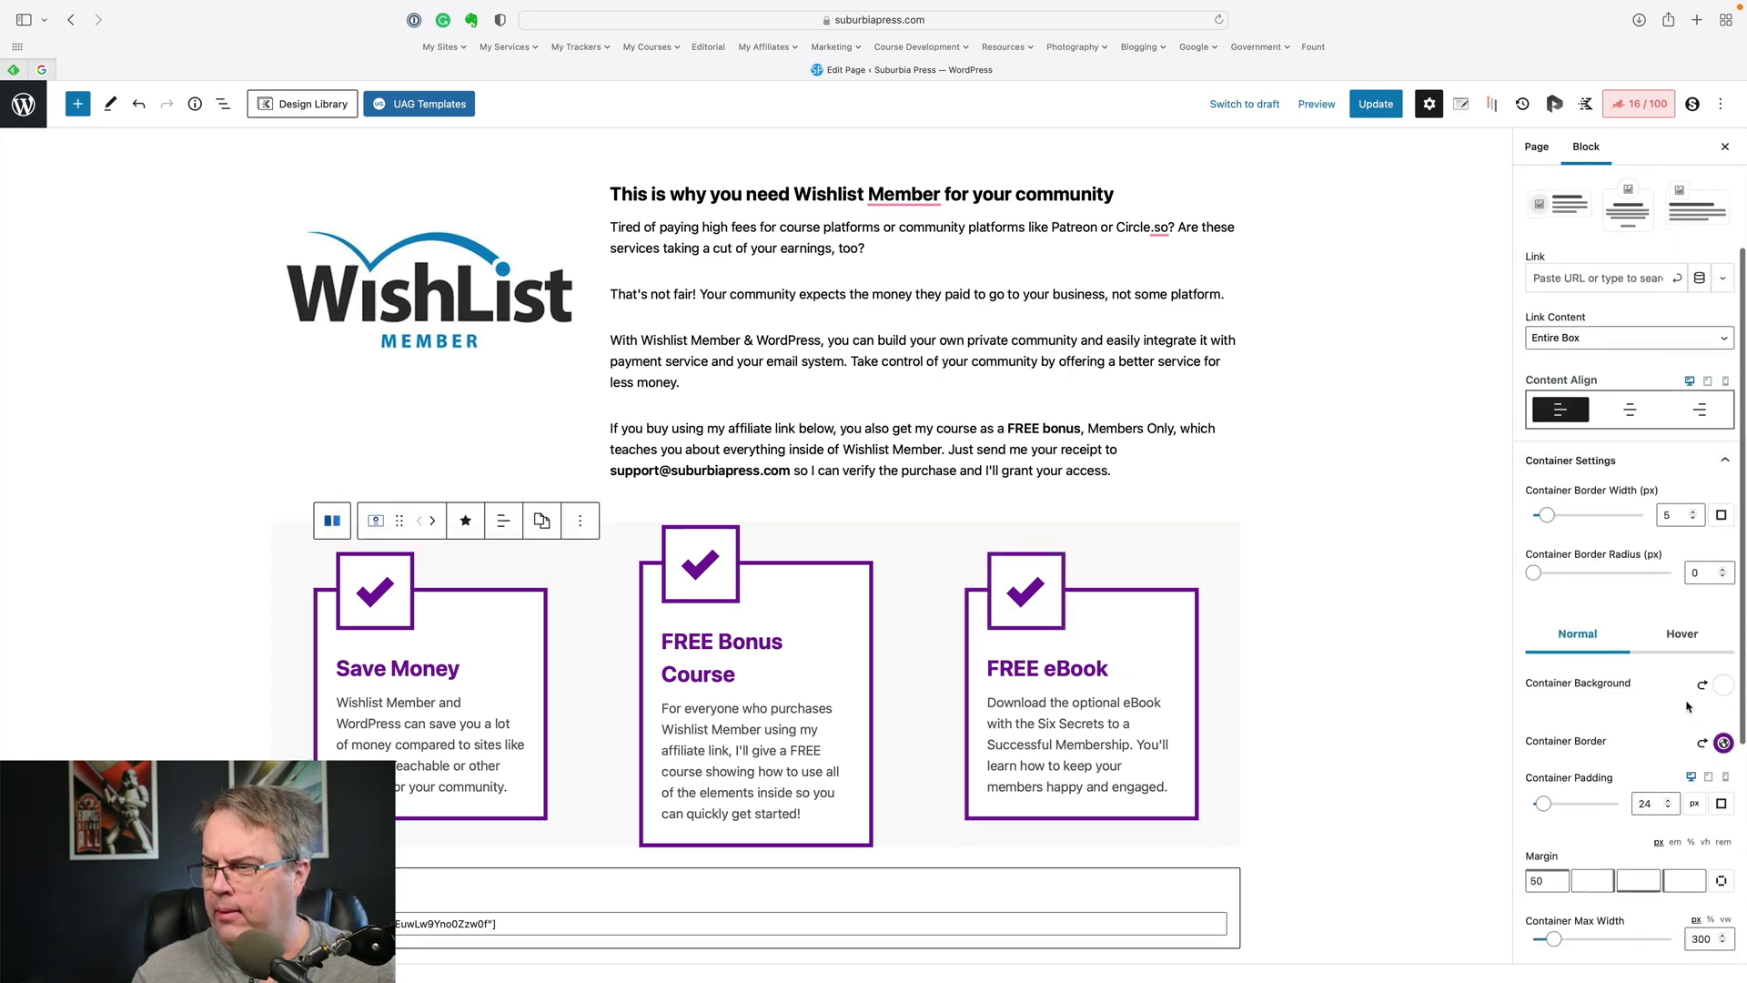
pyautogui.scroll(-4, 1687, 707)
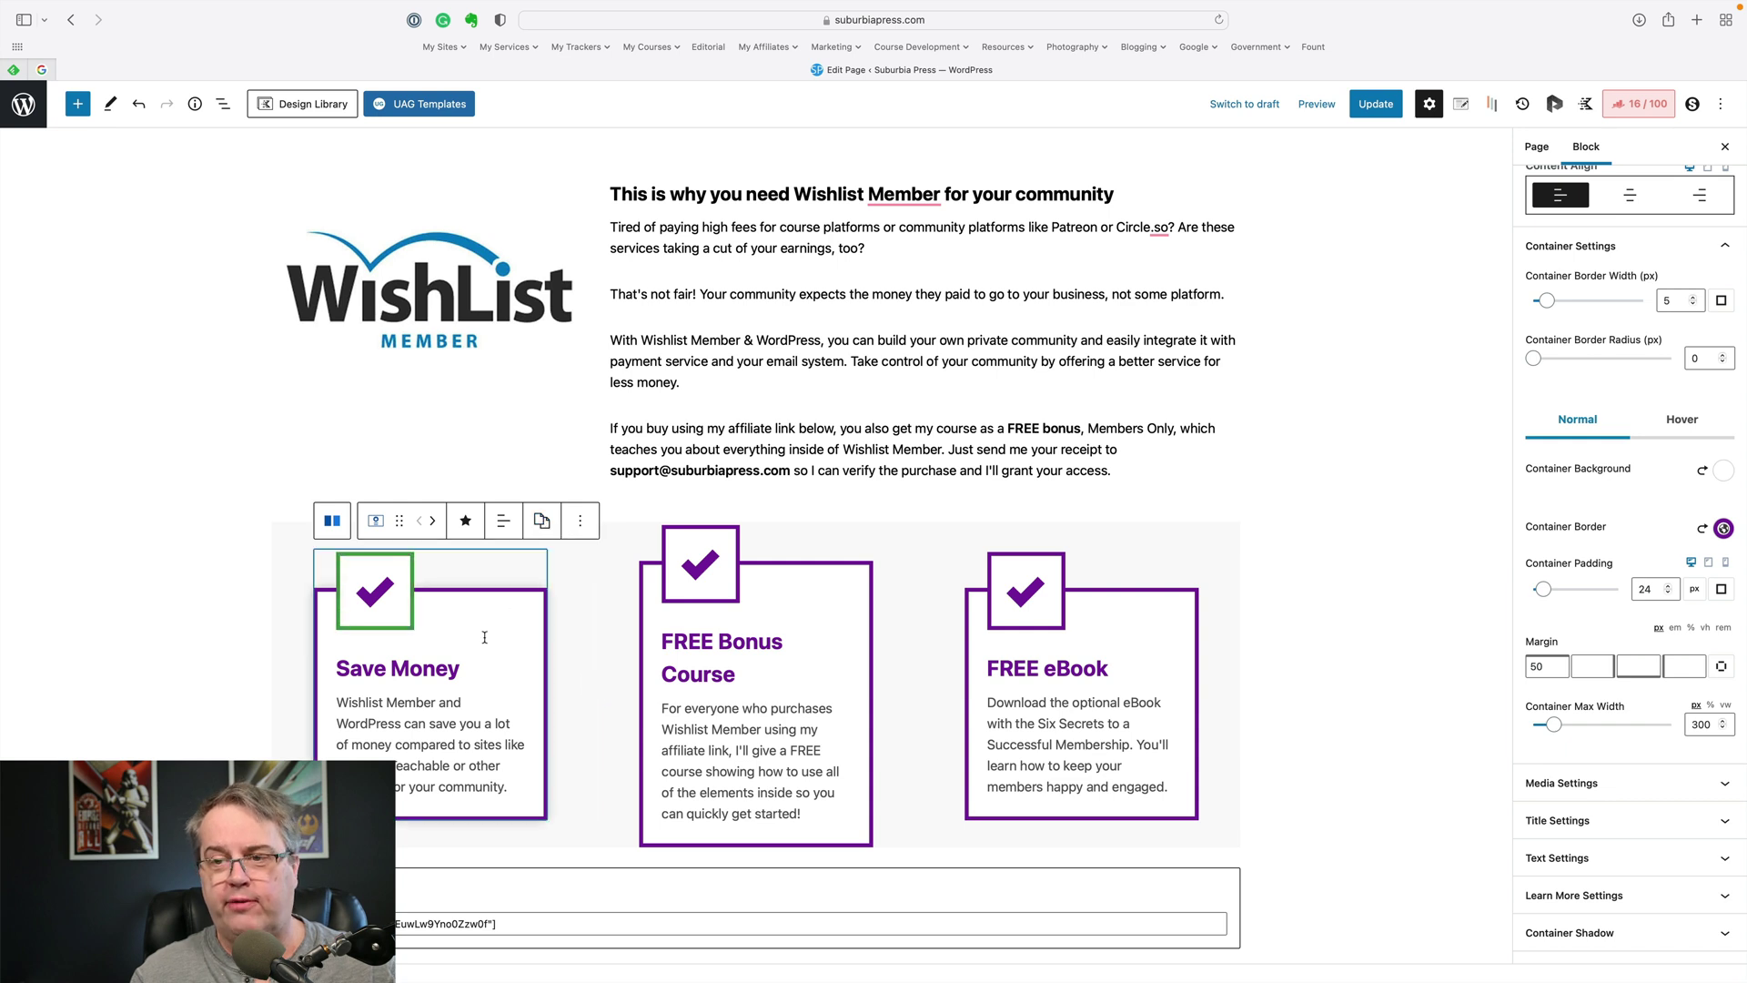
pyautogui.click(542, 520)
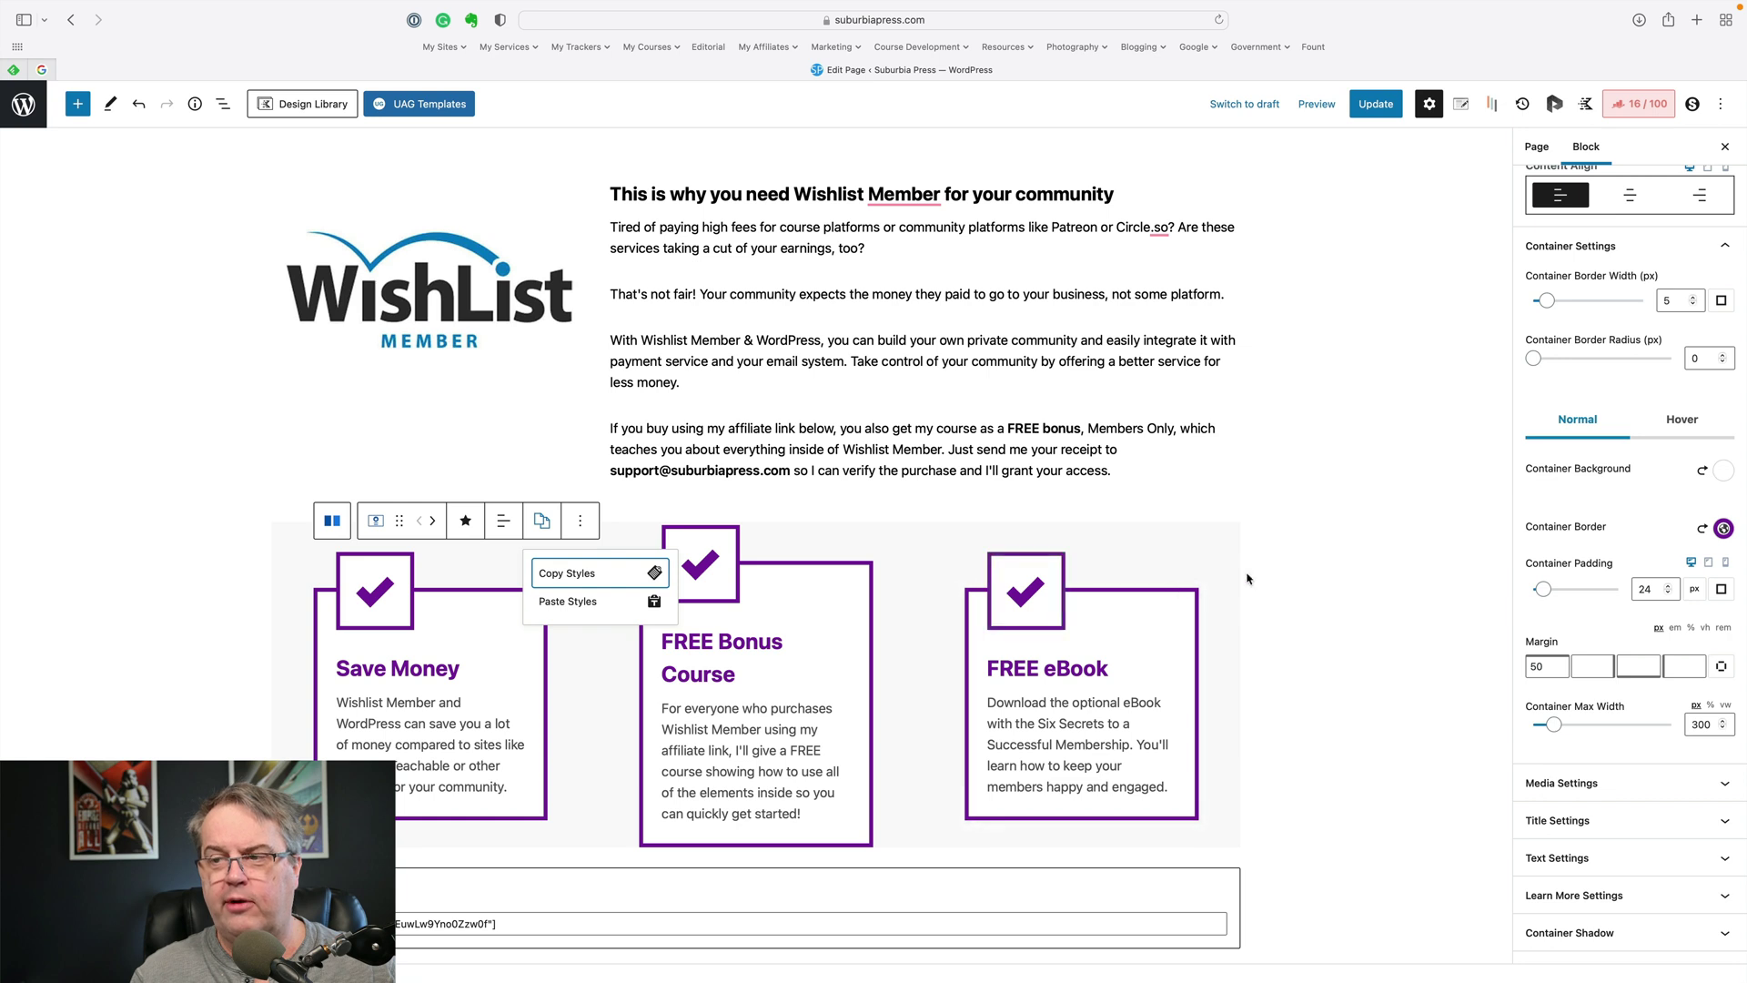
pyautogui.click(1338, 575)
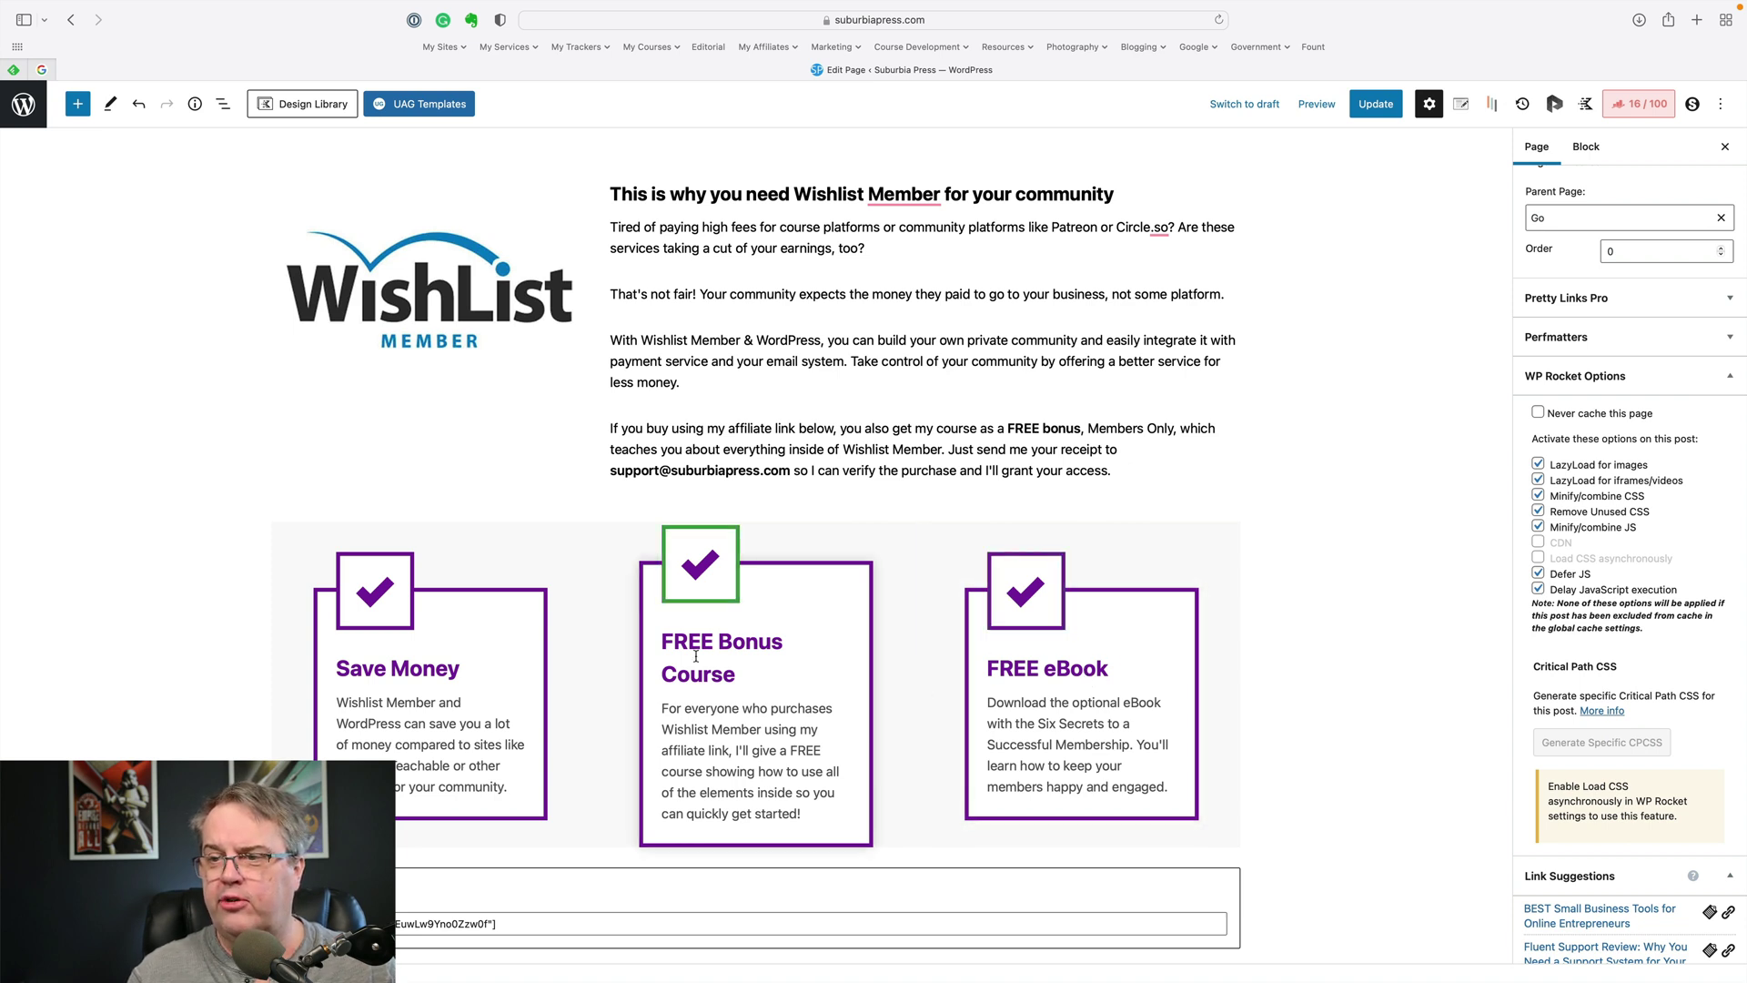
# Step: Scroll through the editor to check the bridge page's layout
pyautogui.scroll(-5, 628, 646)
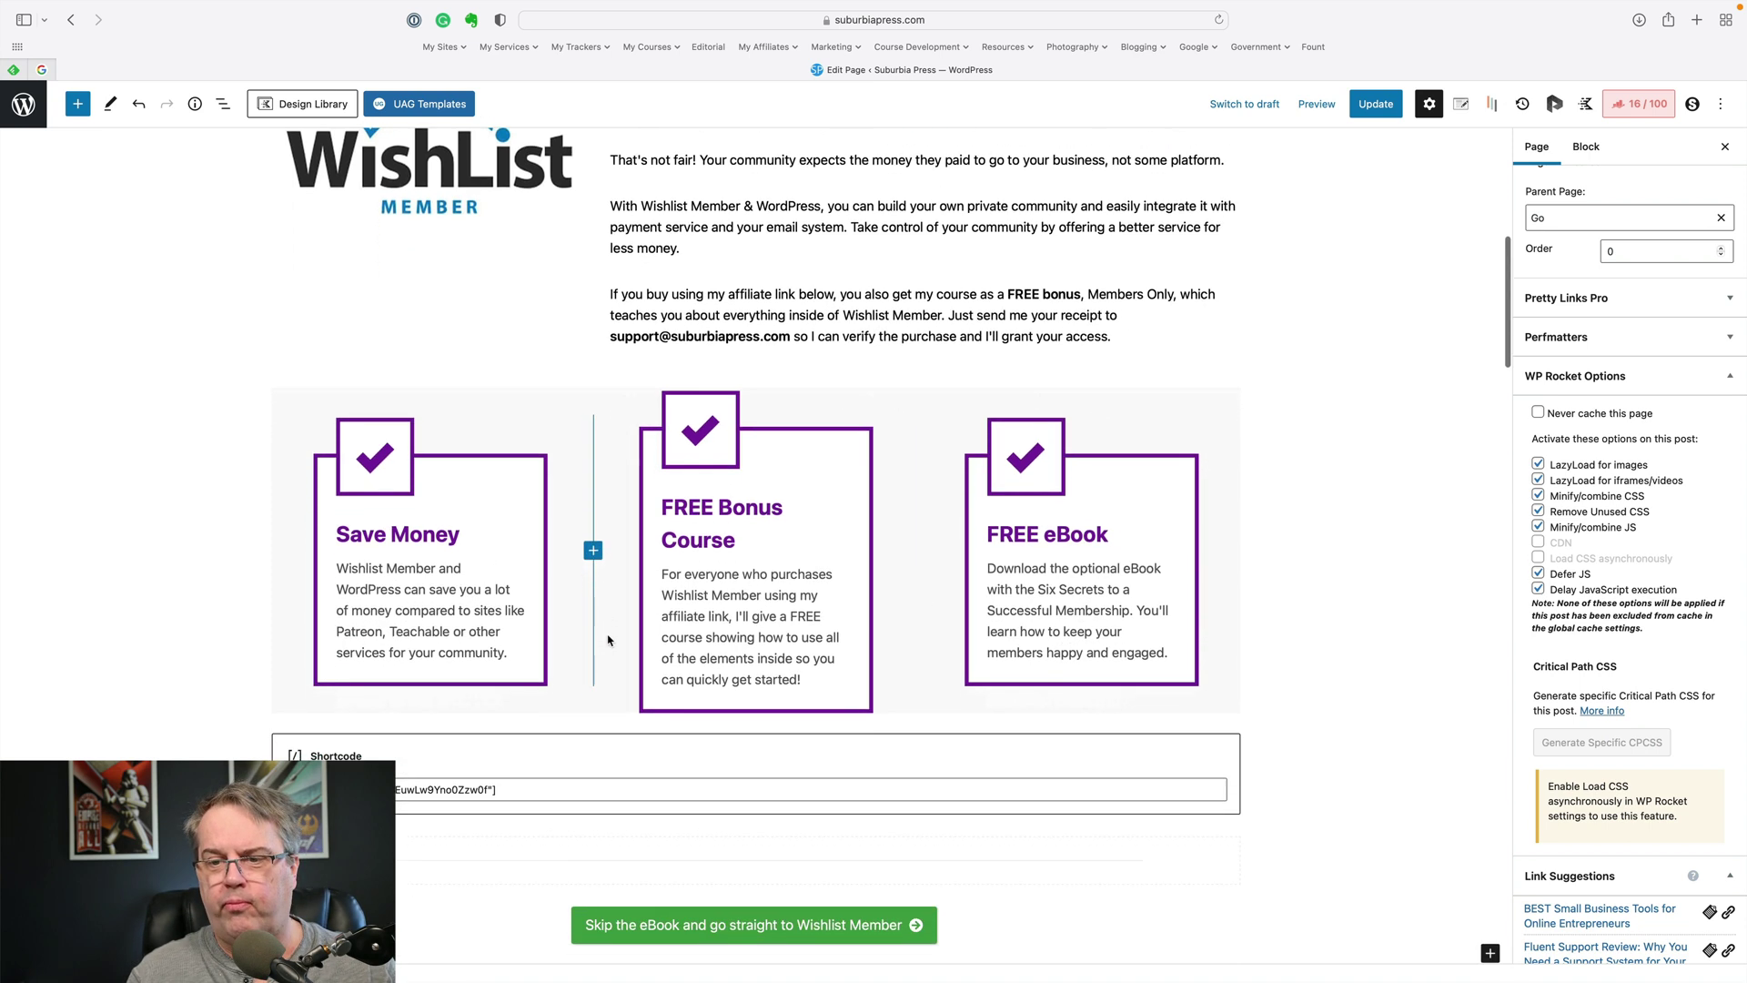
pyautogui.scroll(-1, 609, 640)
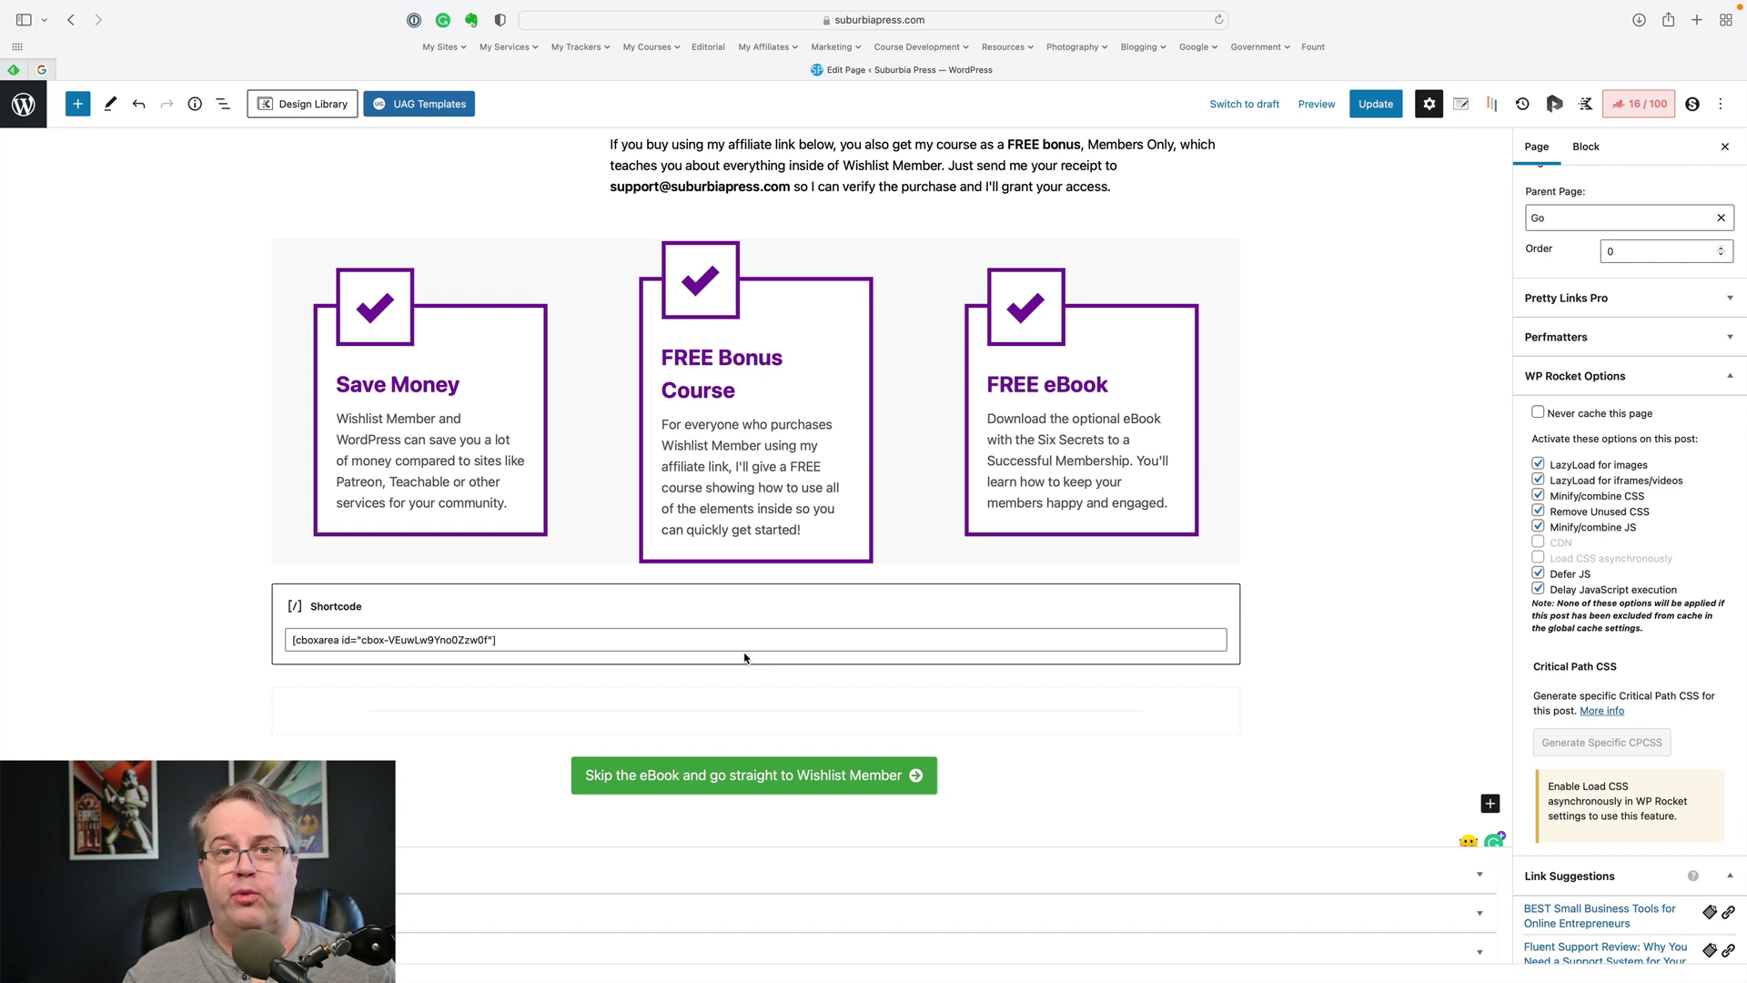
pyautogui.scroll(-1, 745, 657)
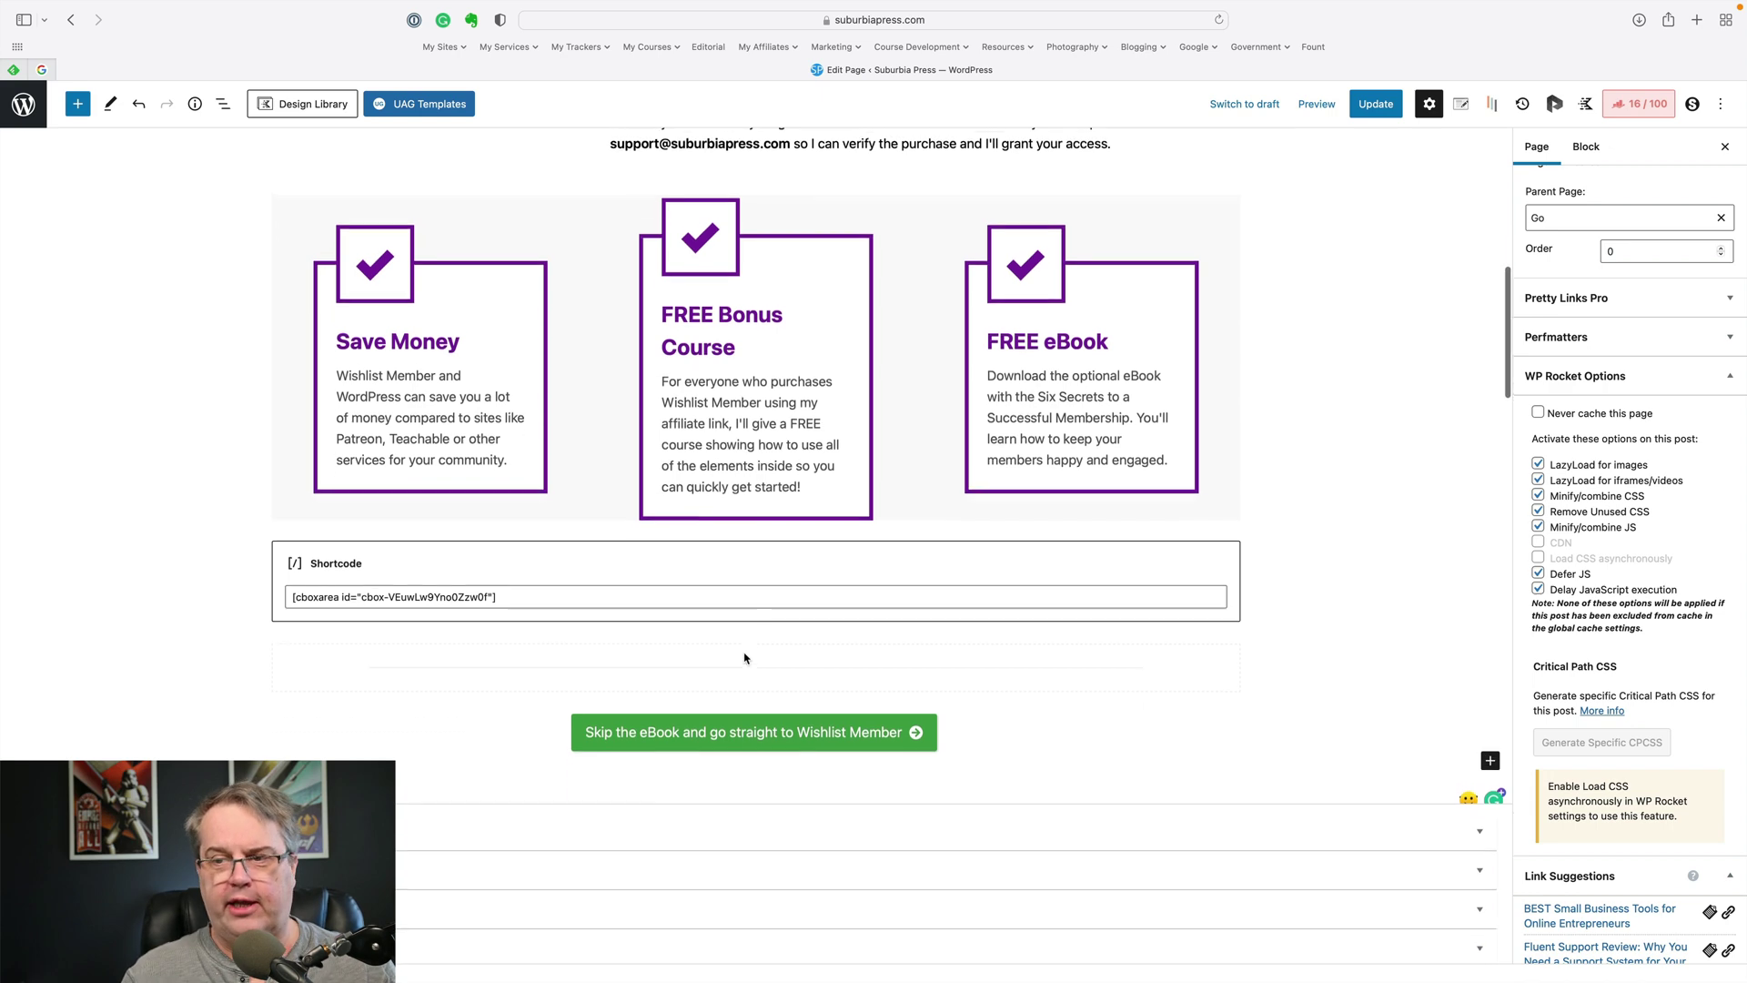
pyautogui.scroll(3, 745, 657)
pyautogui.scroll(6, 745, 657)
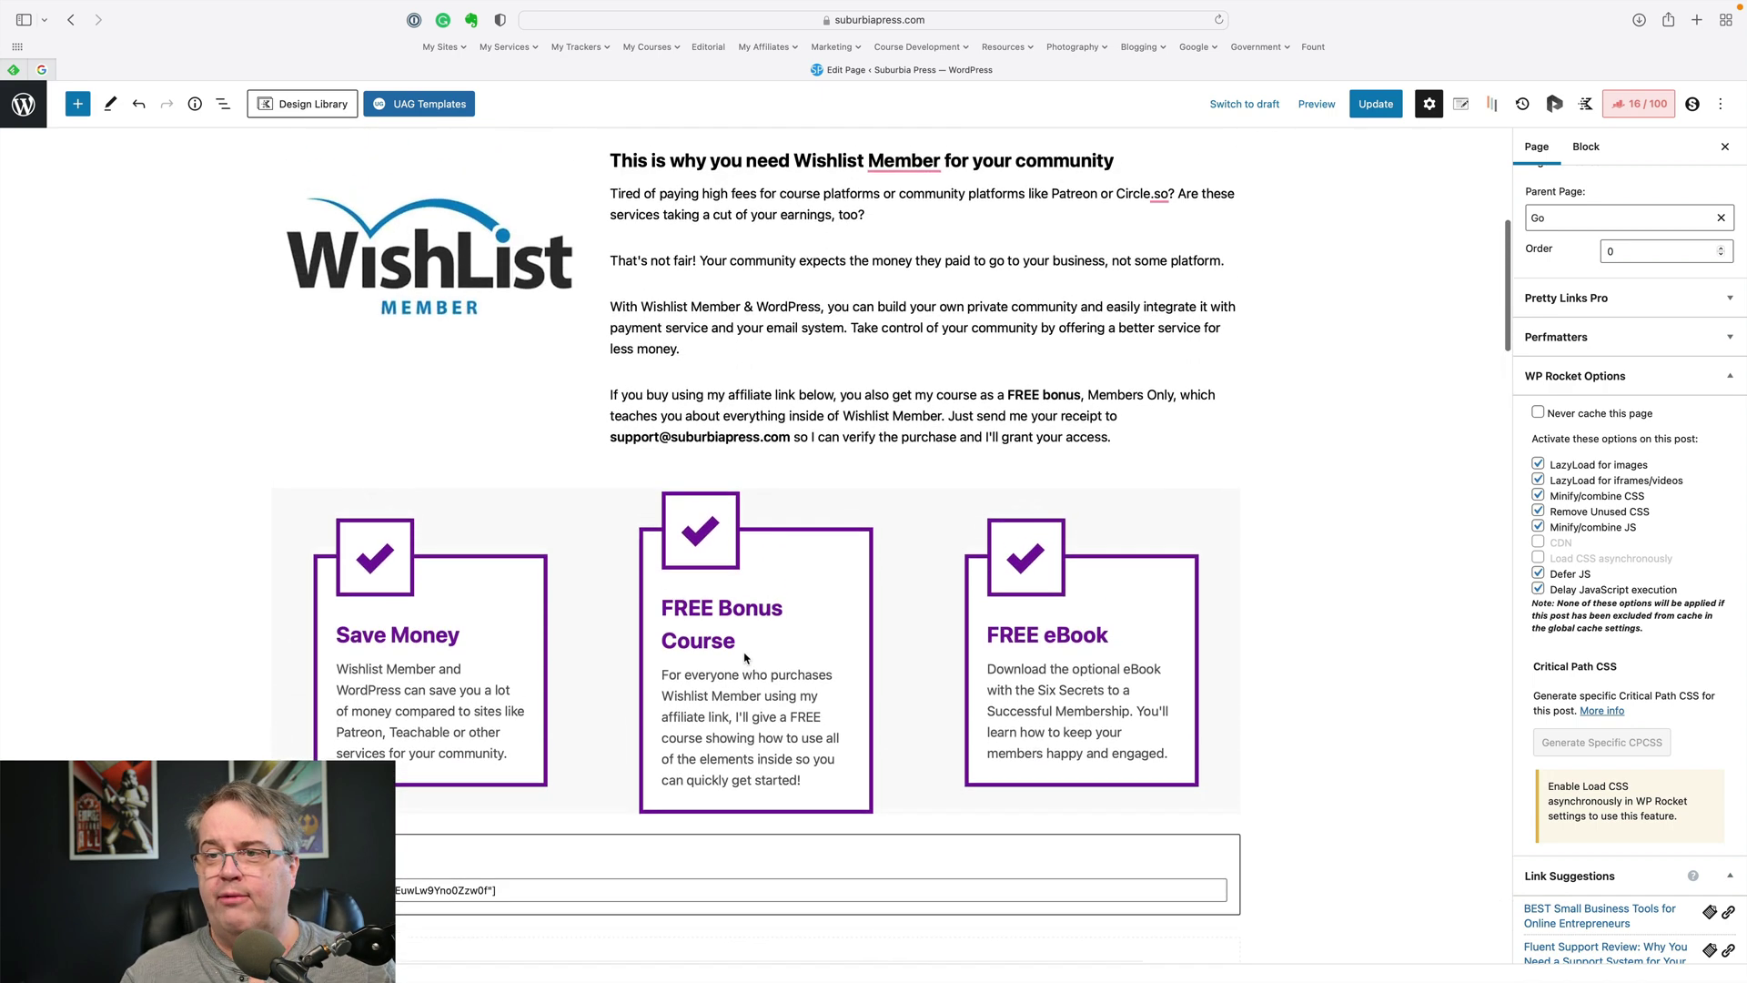
pyautogui.scroll(3, 745, 657)
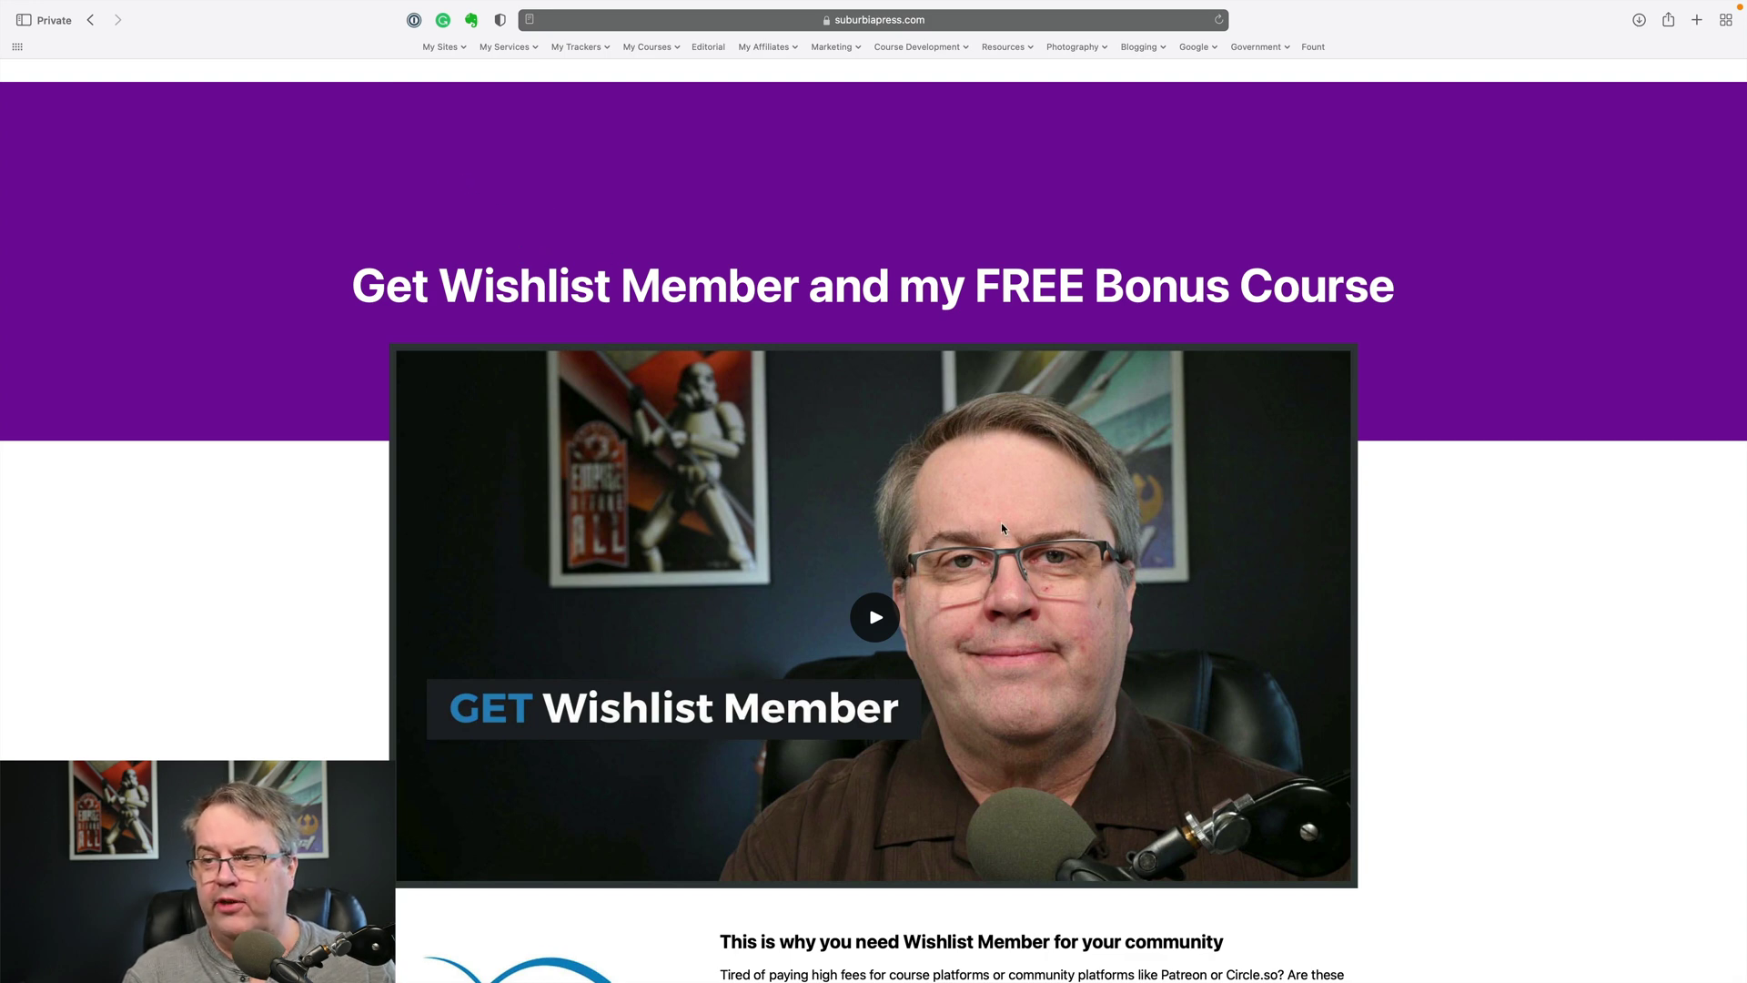
pyautogui.scroll(-5, 1002, 526)
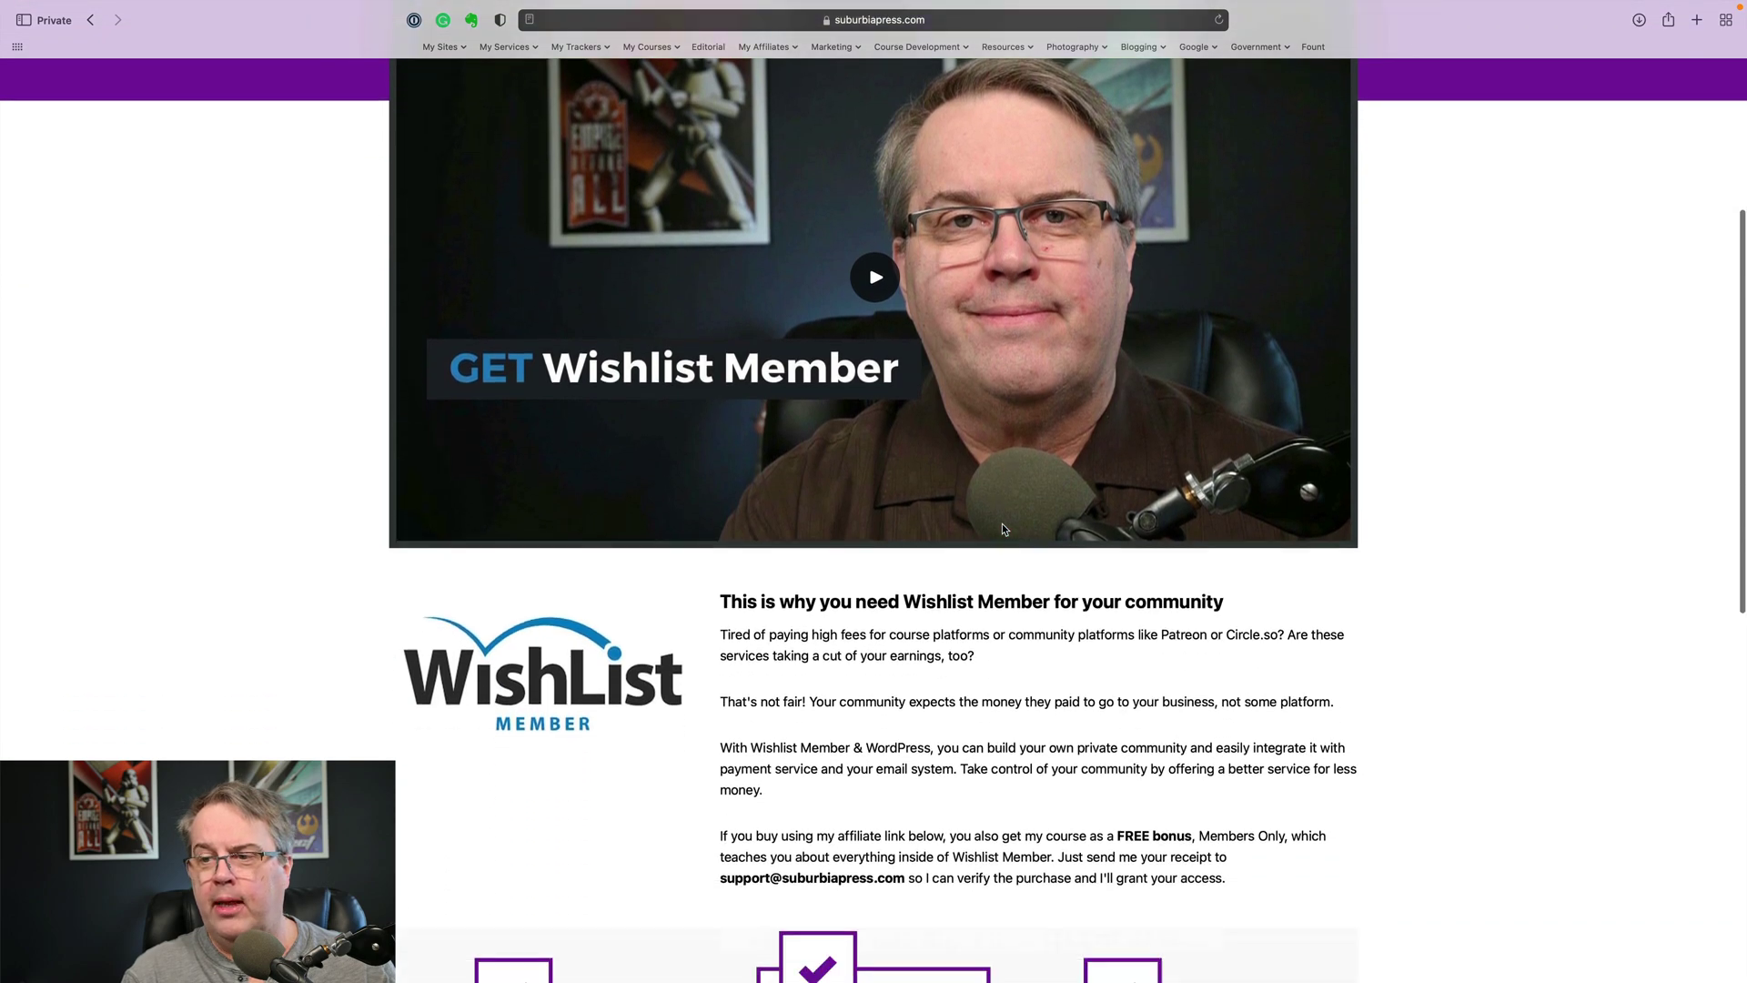
pyautogui.scroll(-2, 1003, 528)
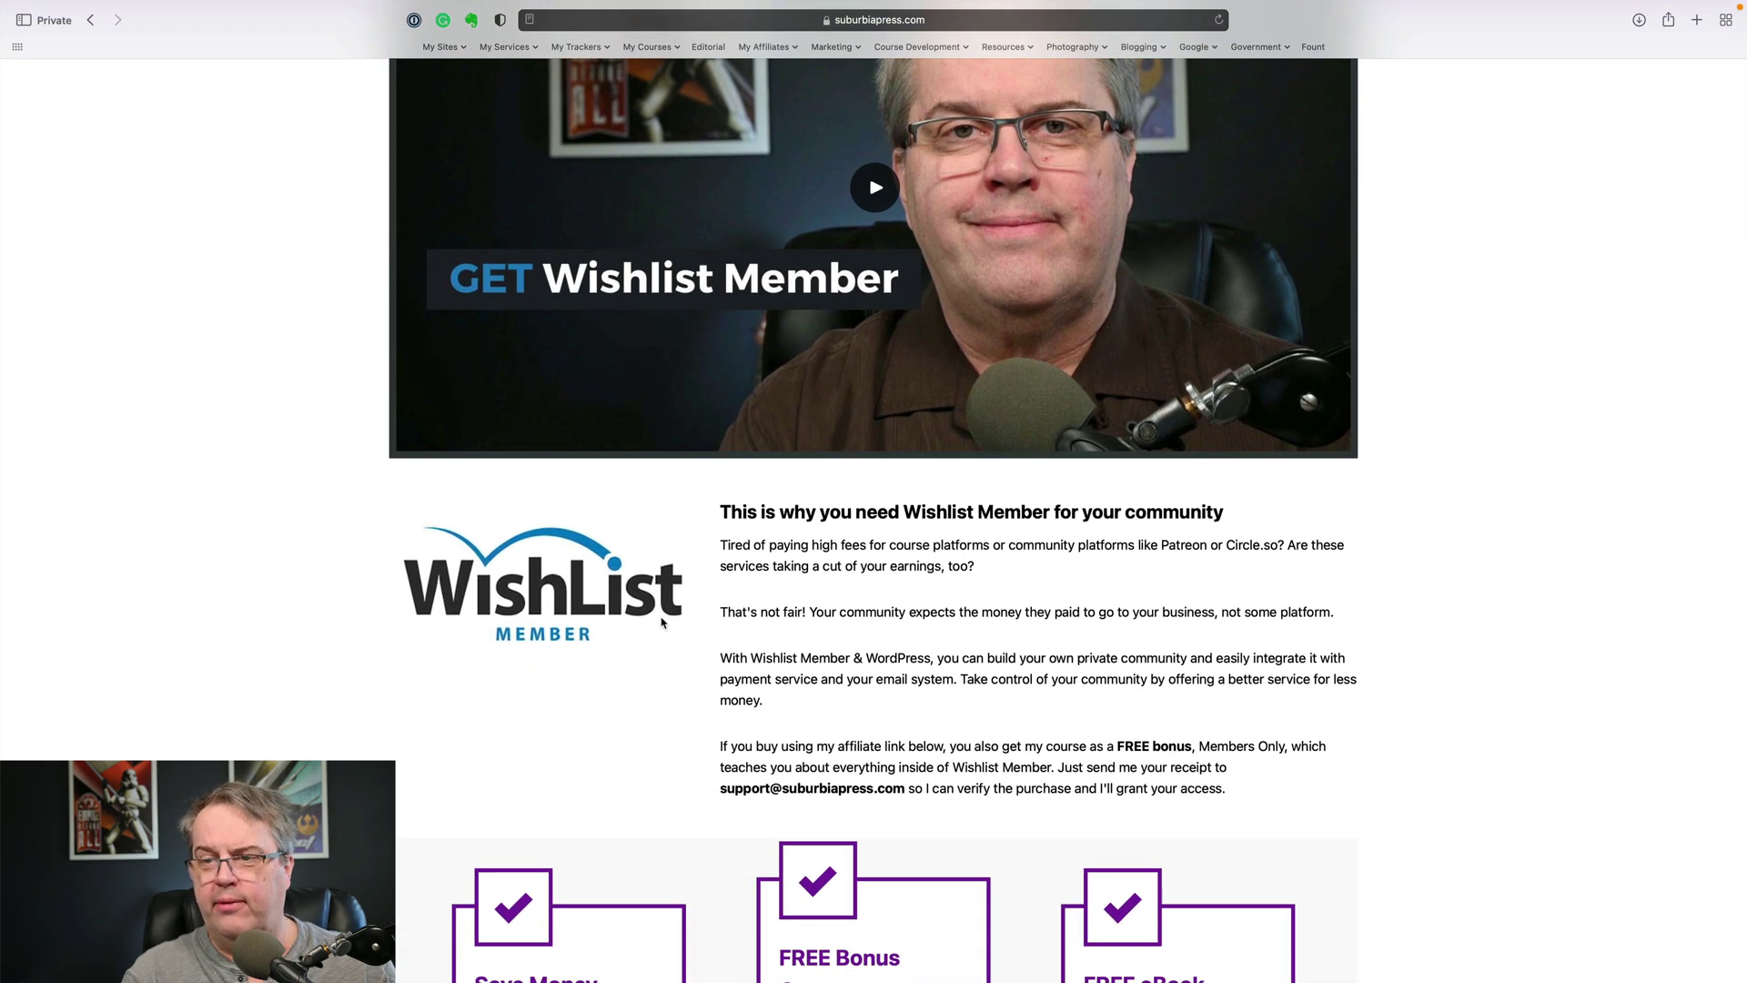
pyautogui.scroll(-3, 1021, 573)
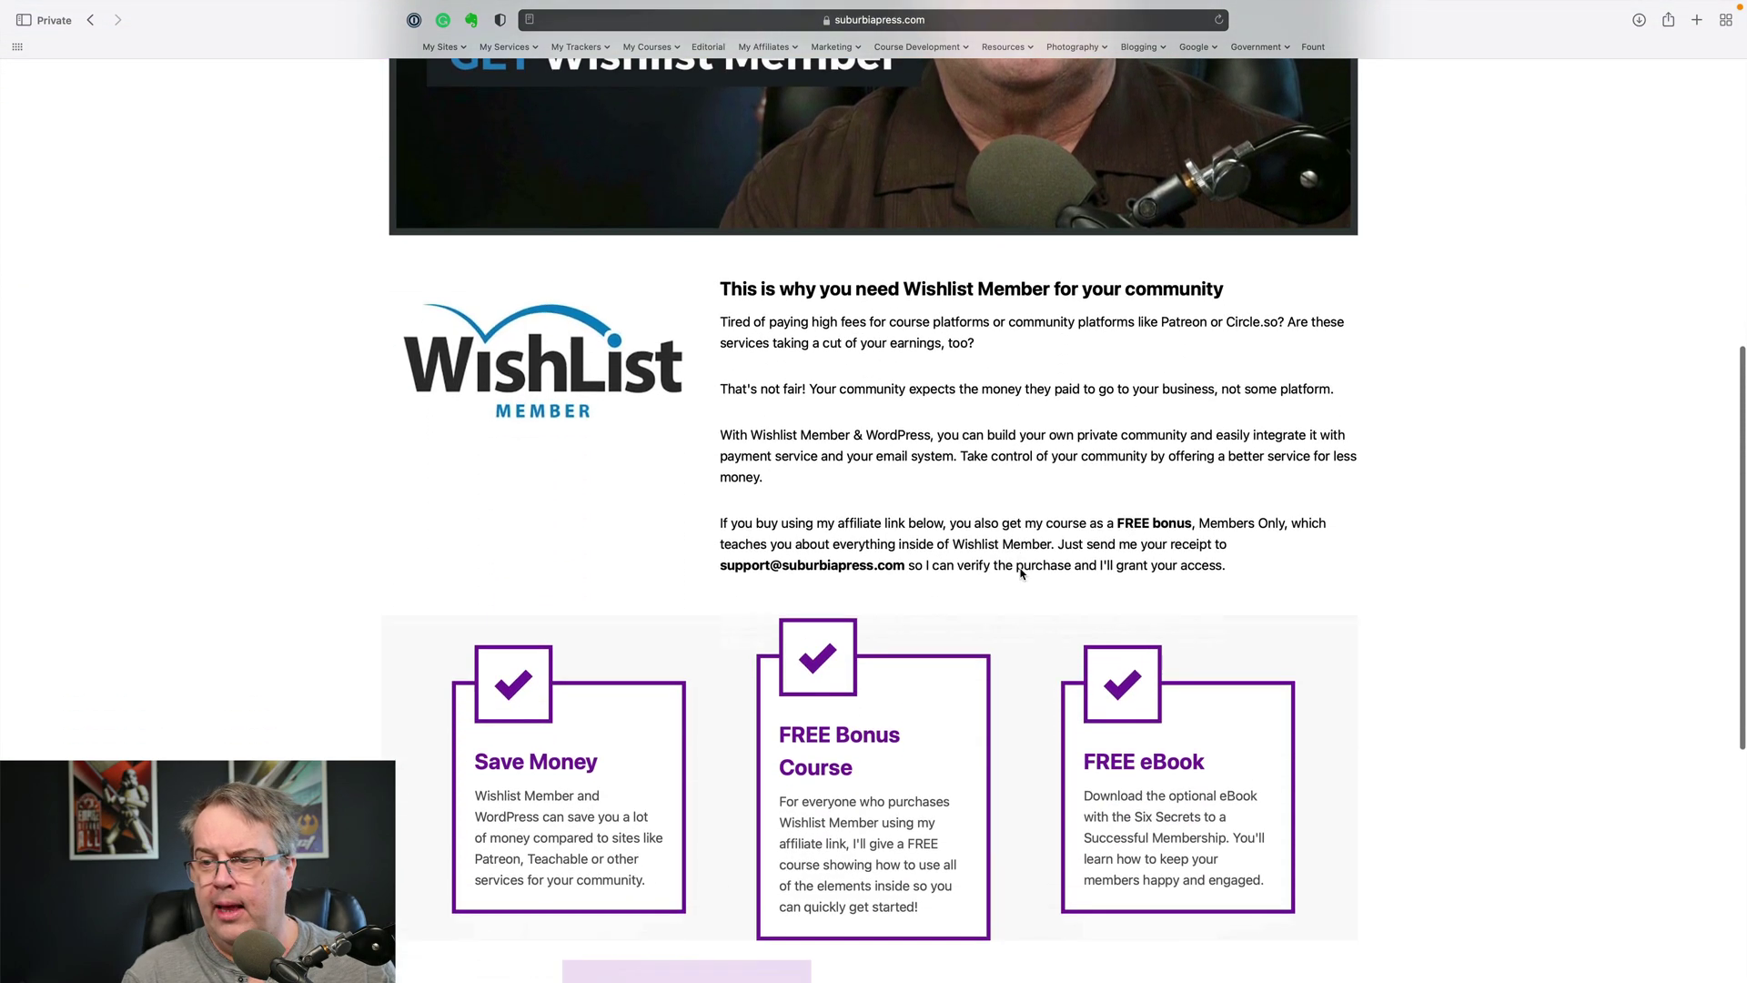
pyautogui.scroll(-3, 1021, 573)
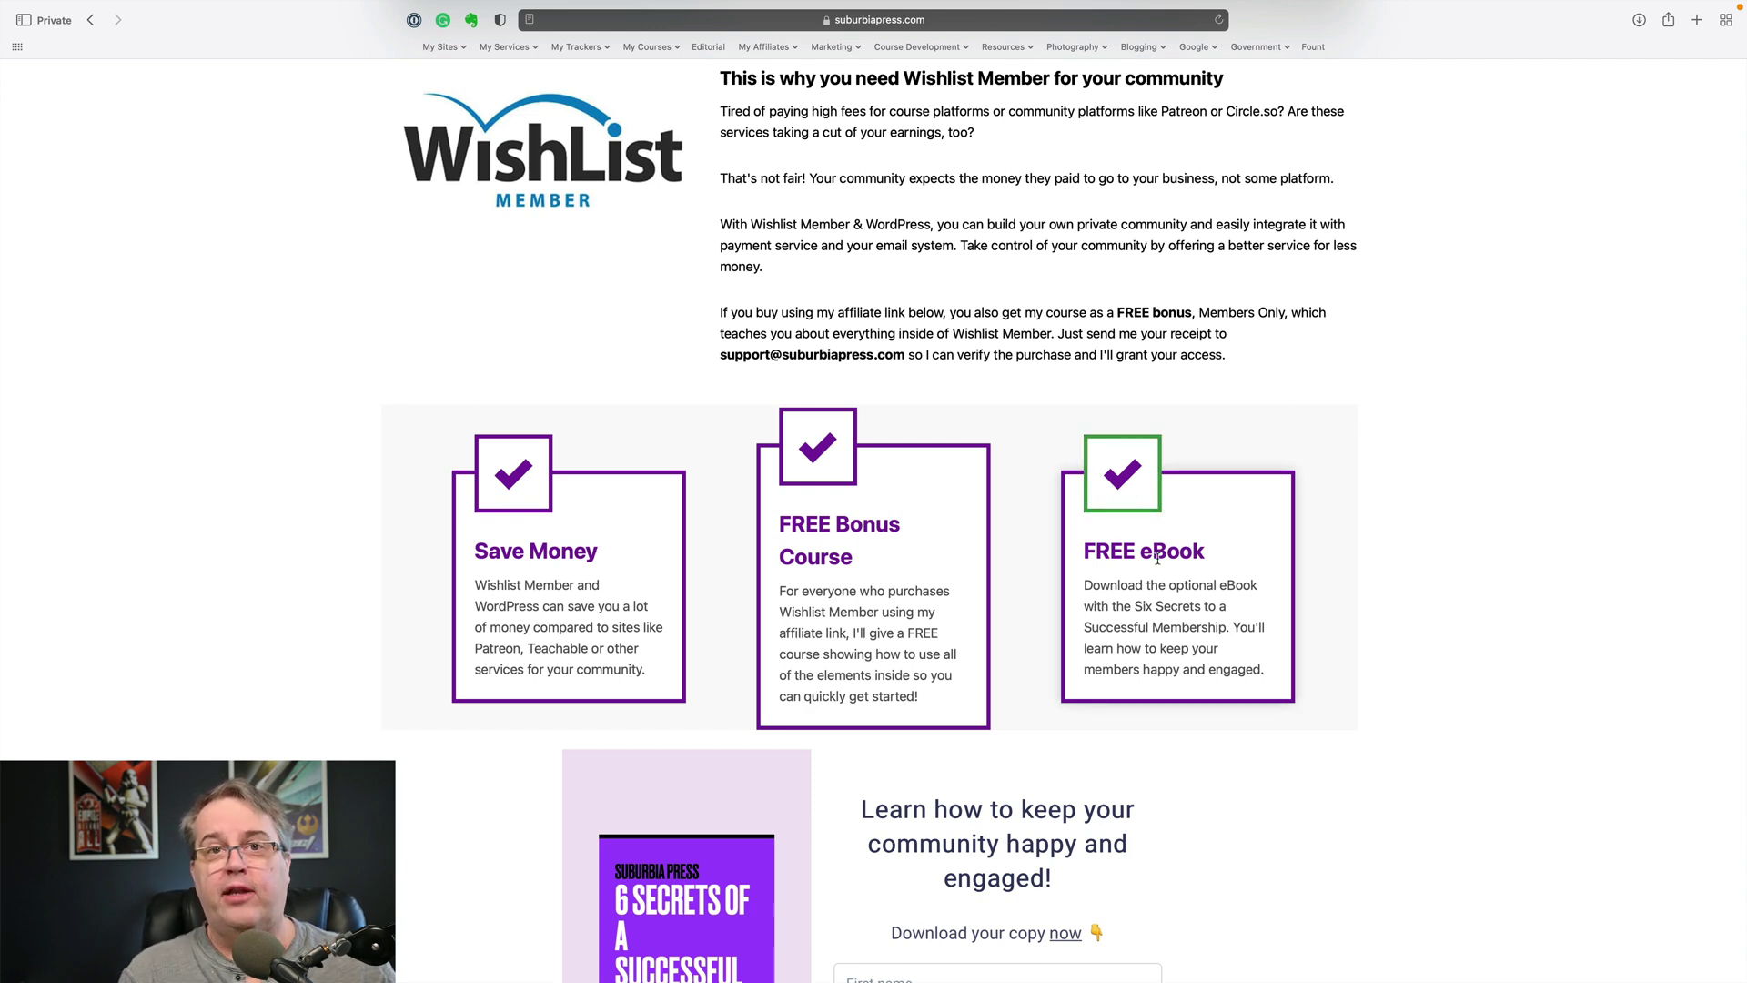
pyautogui.scroll(-1, 902, 543)
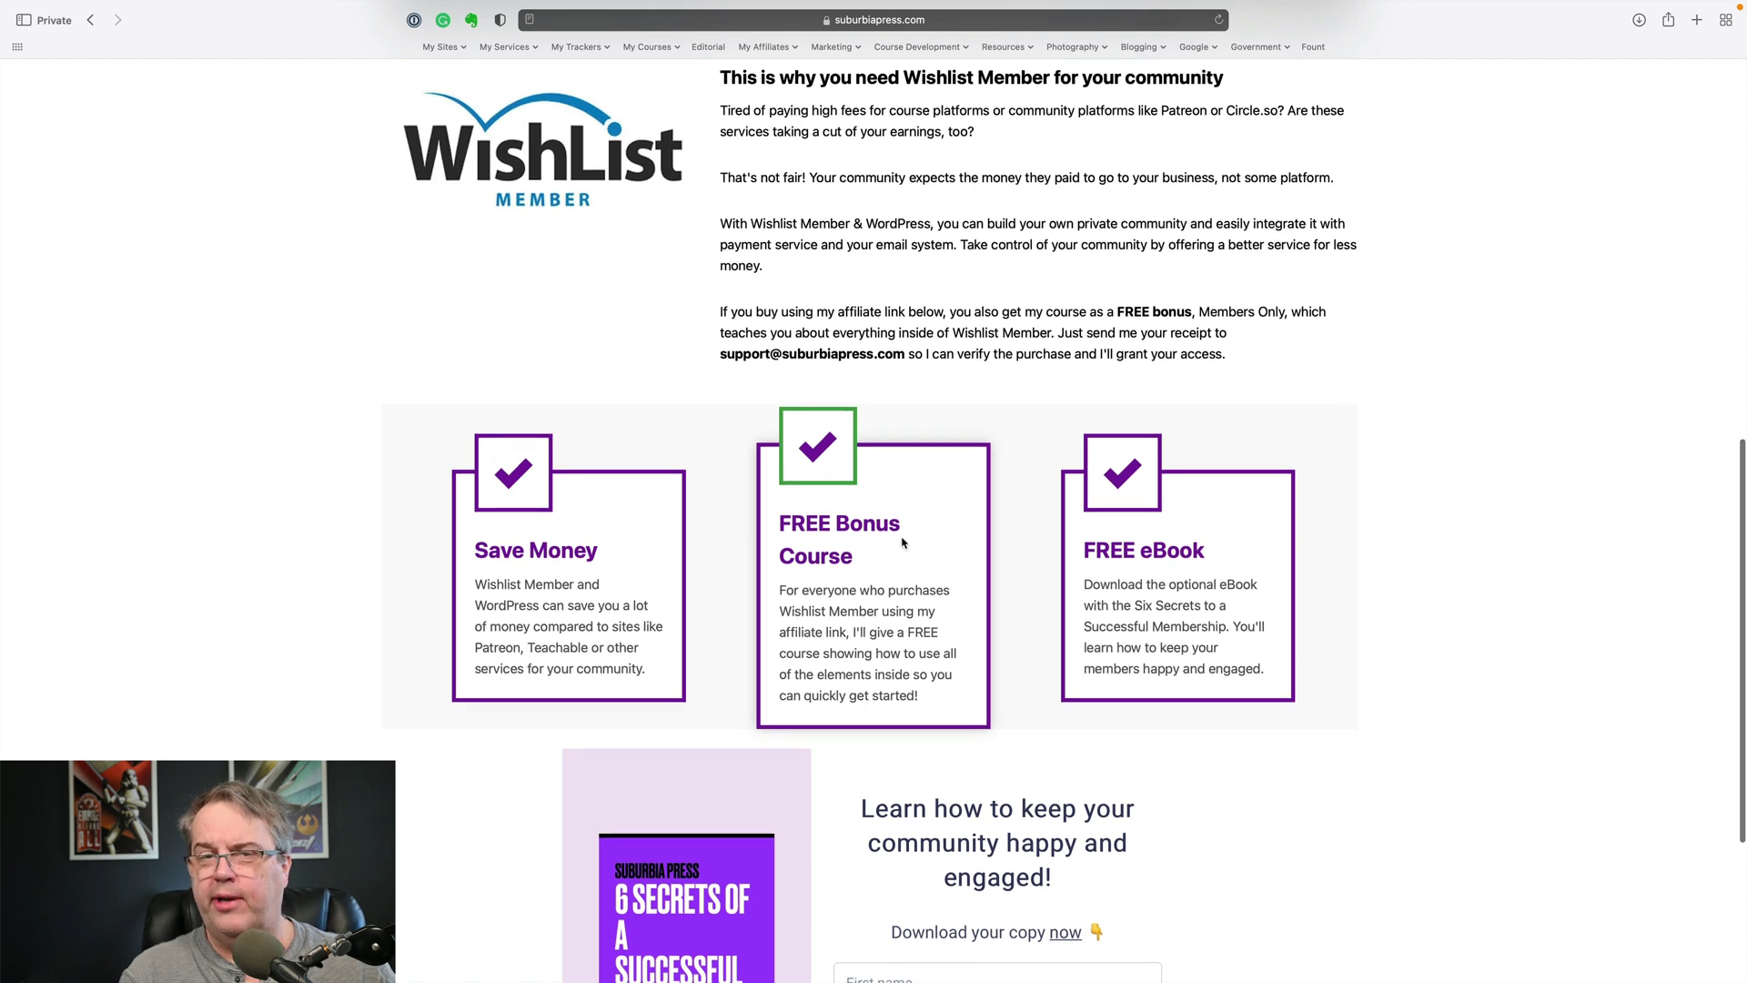
pyautogui.scroll(-5, 892, 546)
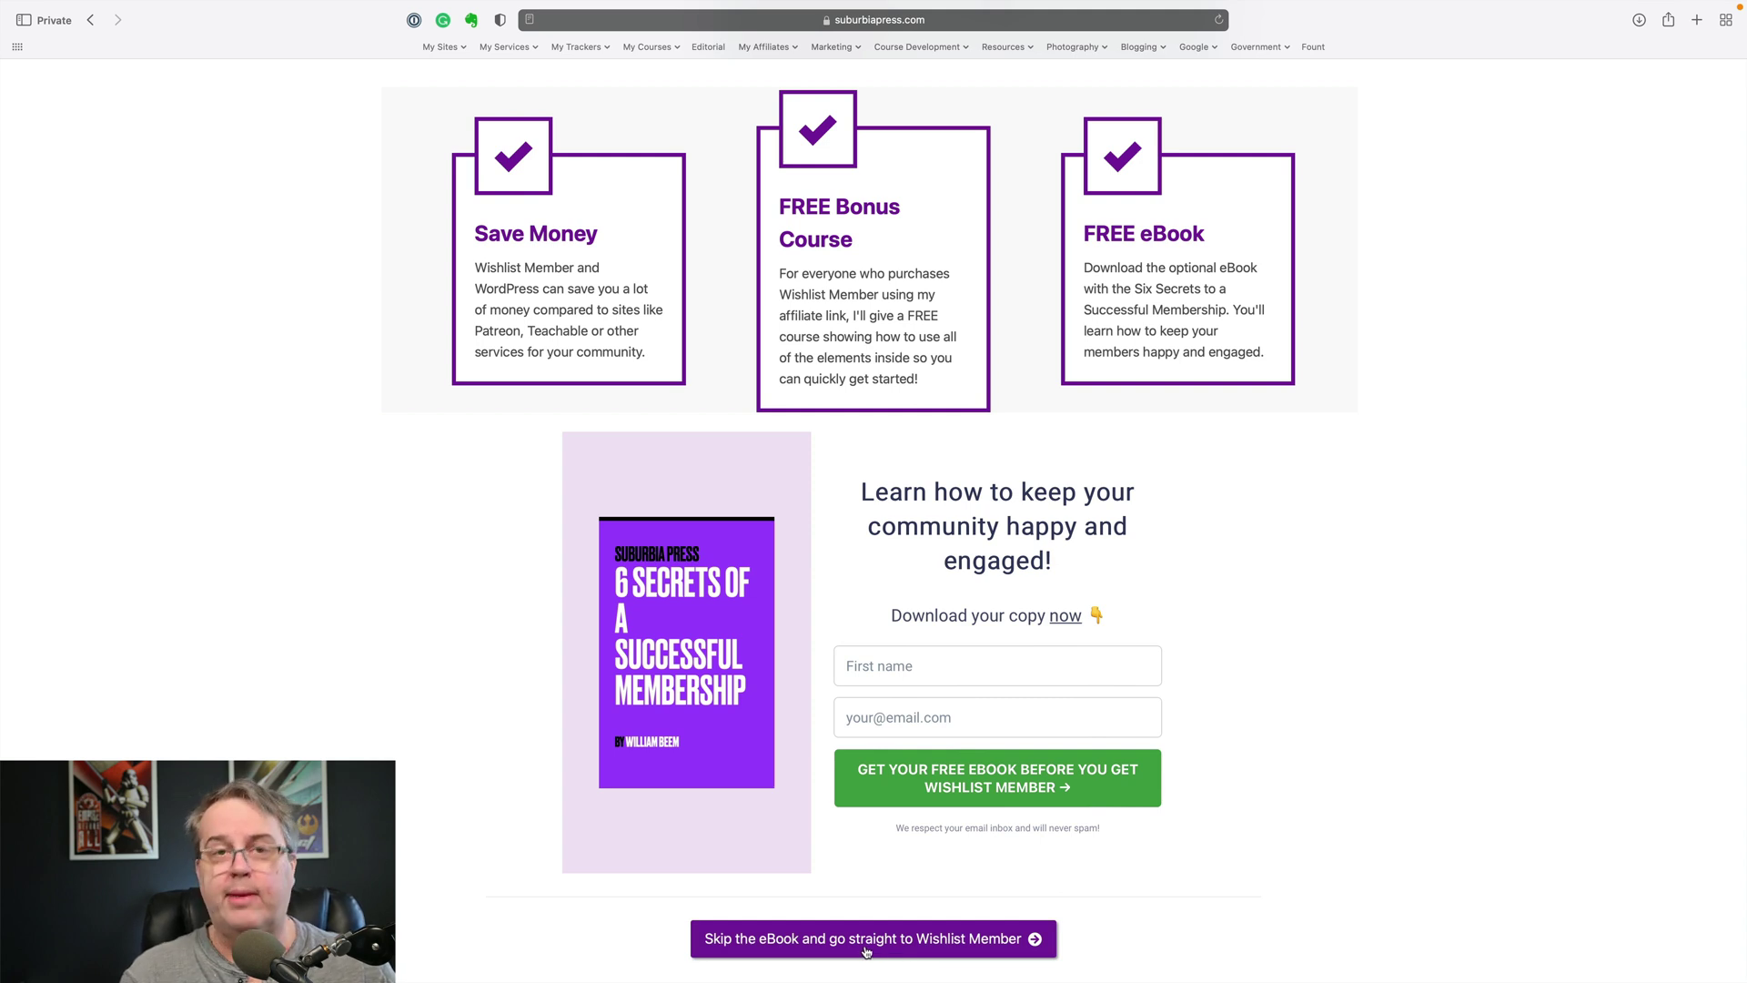
pyautogui.scroll(5, 1529, 737)
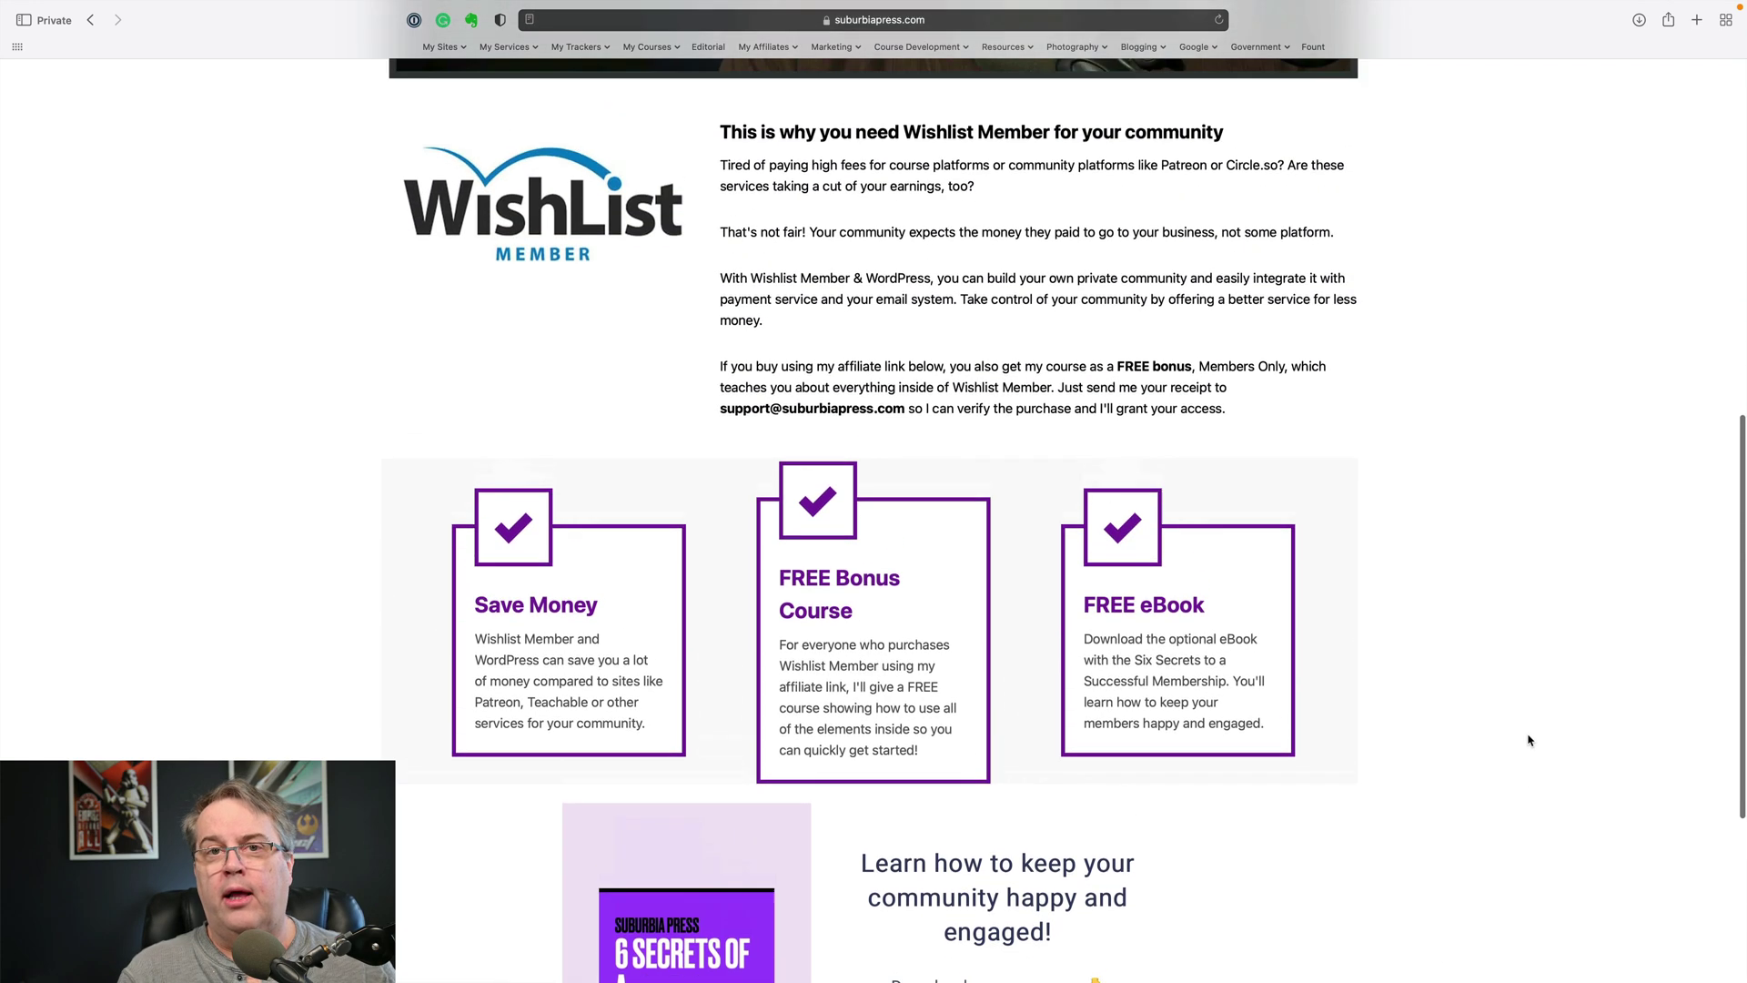
pyautogui.scroll(4, 1529, 740)
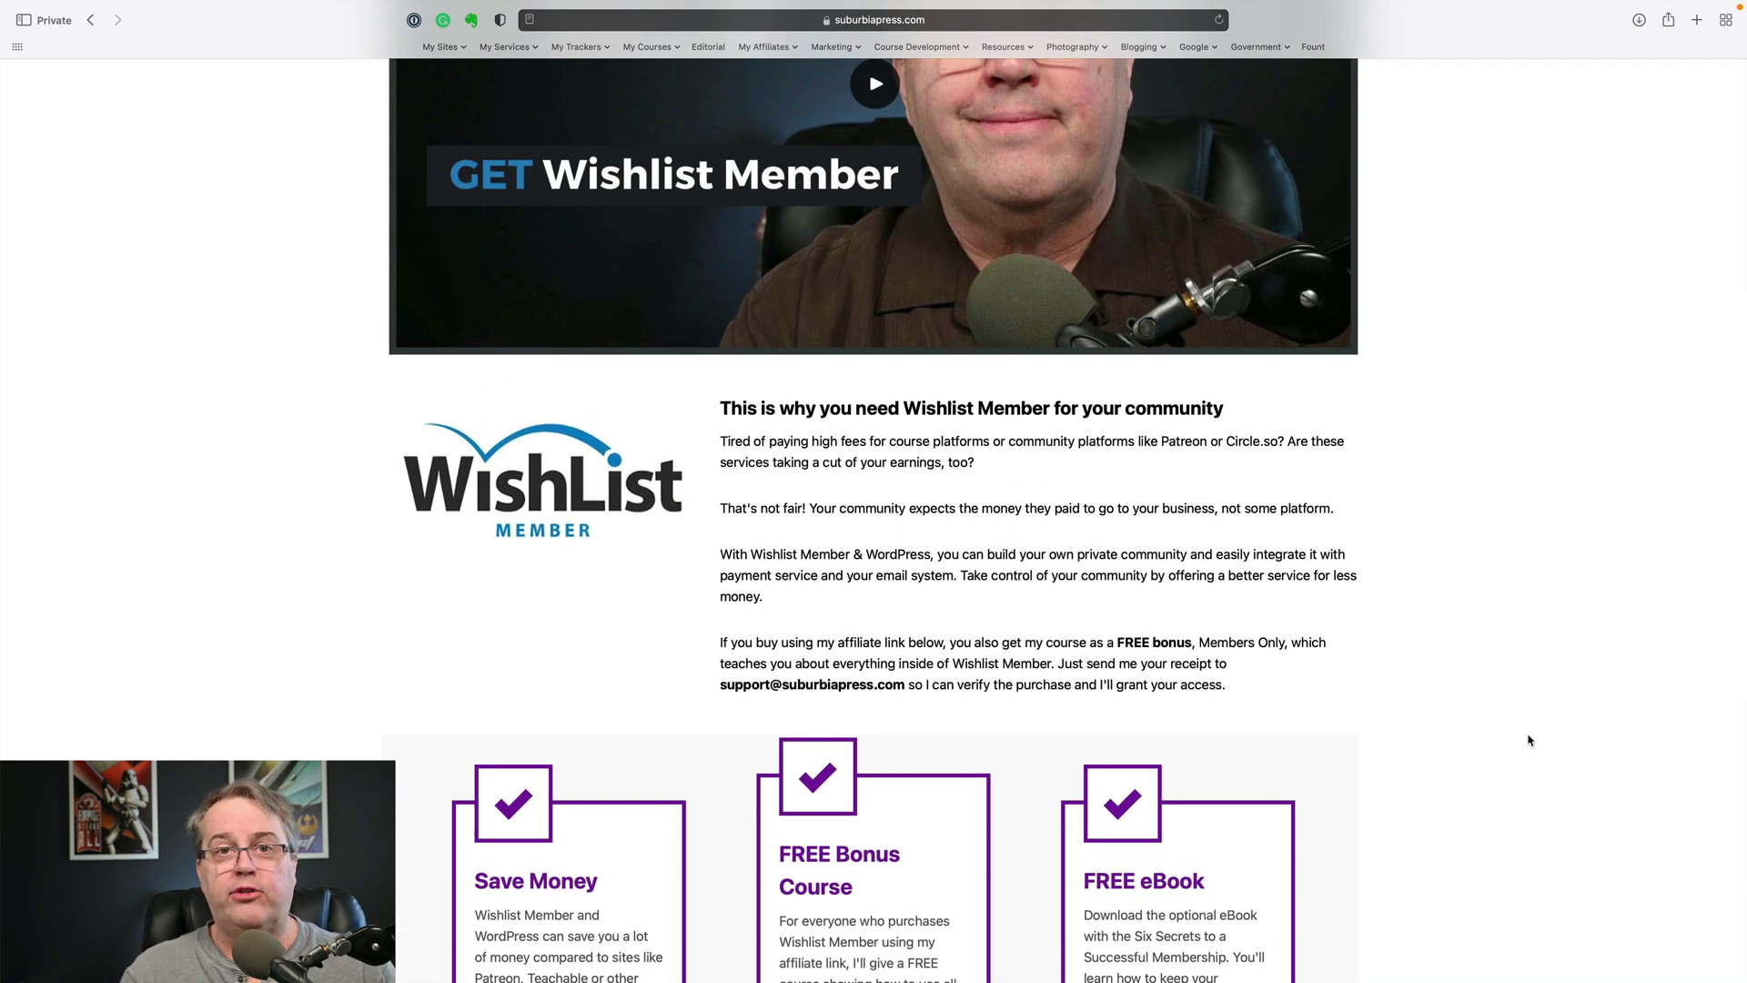